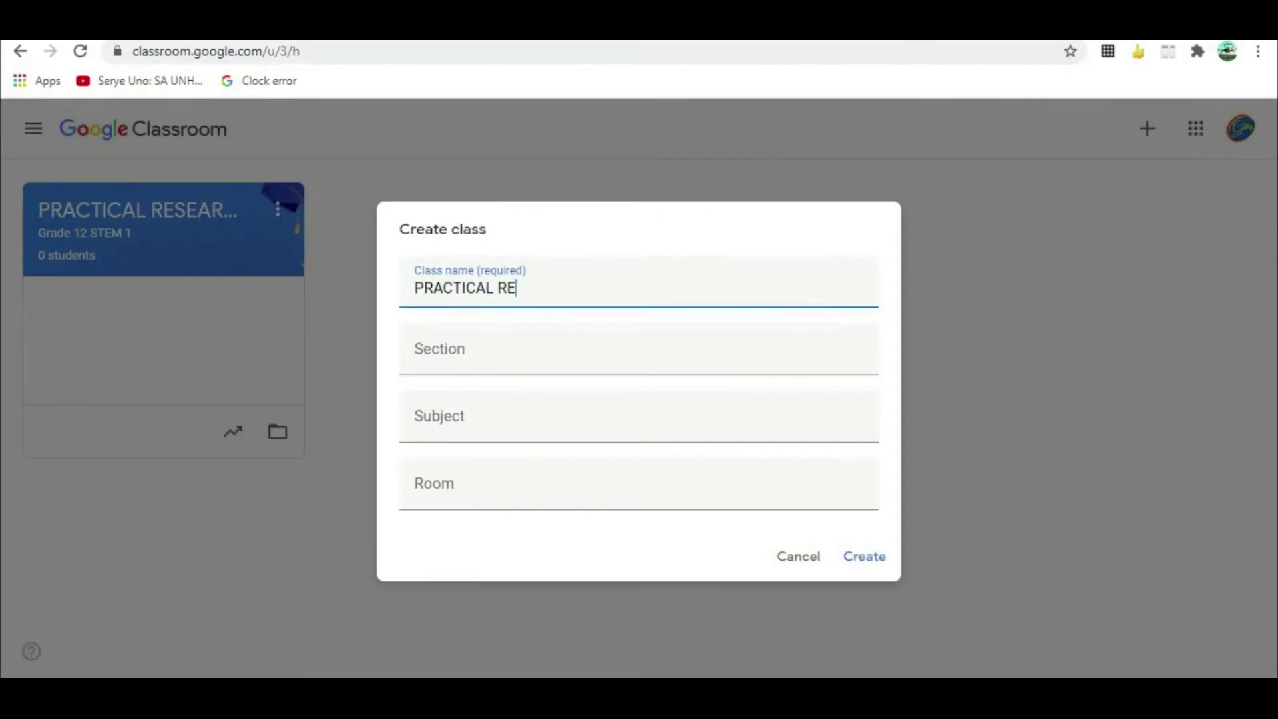
# Step: Create the class PRACTICAL RESEARCH 1 with section GRADE 12 ICT 1, subject Practical Research 1 and room 25
pyautogui.write('Practical Research 1')
pyautogui.click(434, 483)
pyautogui.write('25')
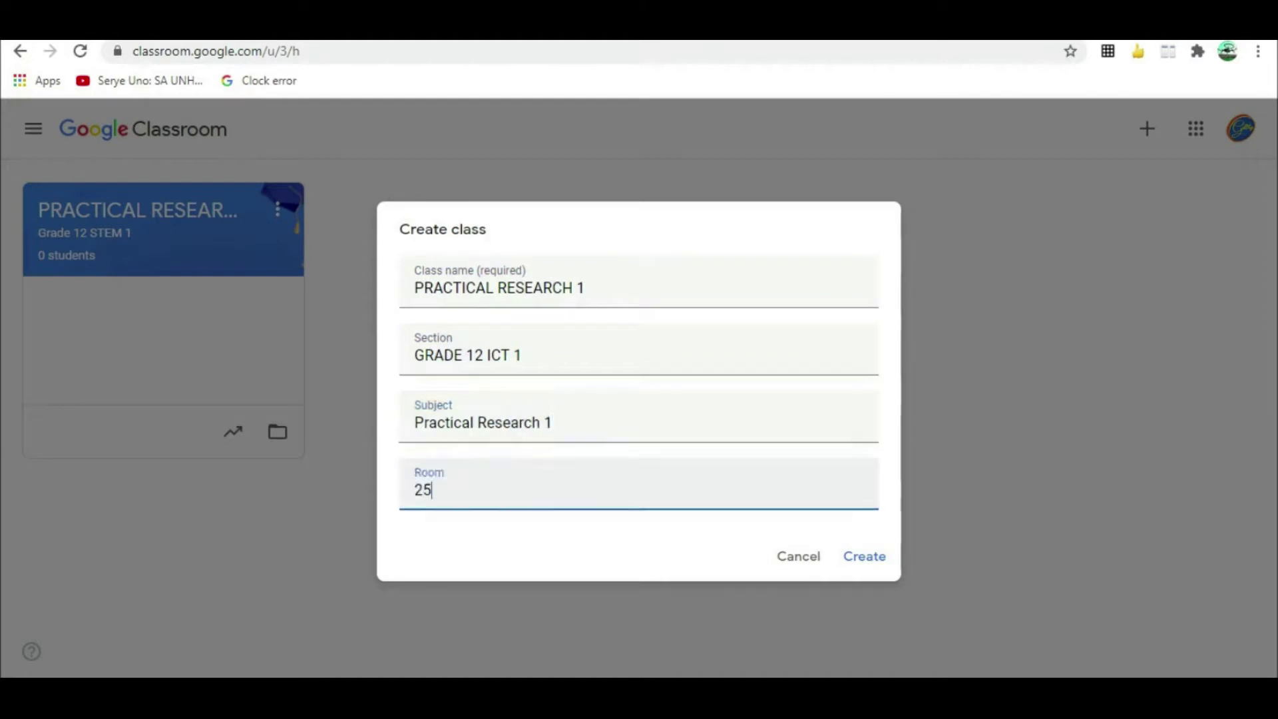
pyautogui.press('Return')
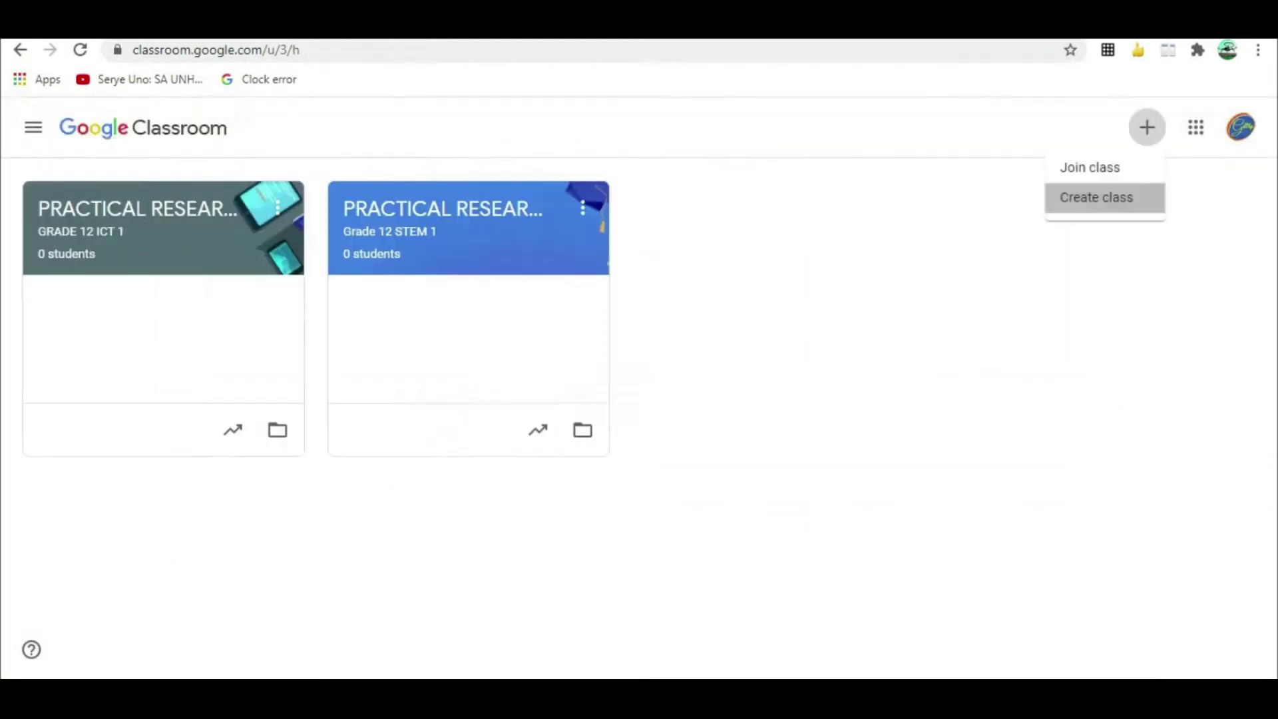
# Step: Create another class PRACTICAL RESEARCH 1 with section GRADE 12 ICT 2, subject Practical research 1 and room 26
pyautogui.click(1107, 197)
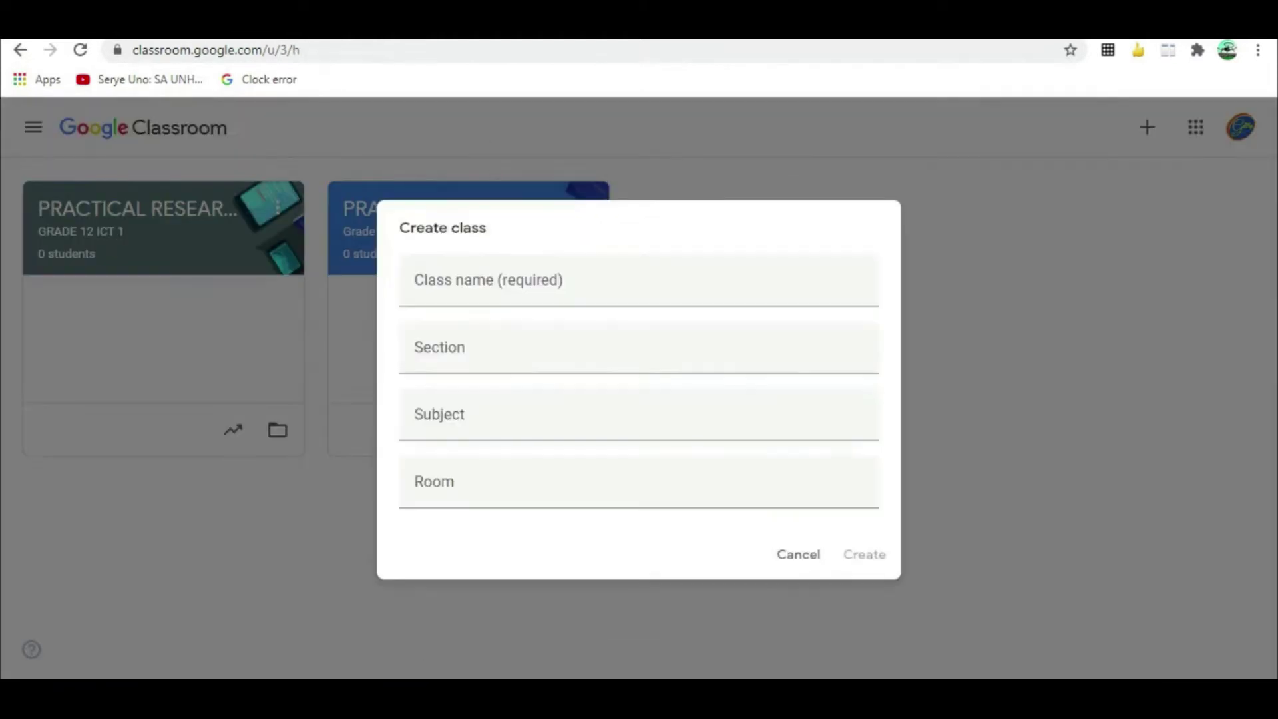
pyautogui.write('PRACTICAL RESEARCH 1')
pyautogui.press('Tab')
pyautogui.write('GRADE 12 ICT 2')
pyautogui.press('Tab')
pyautogui.write('Practical research 1')
pyautogui.press('Tab')
pyautogui.write('26')
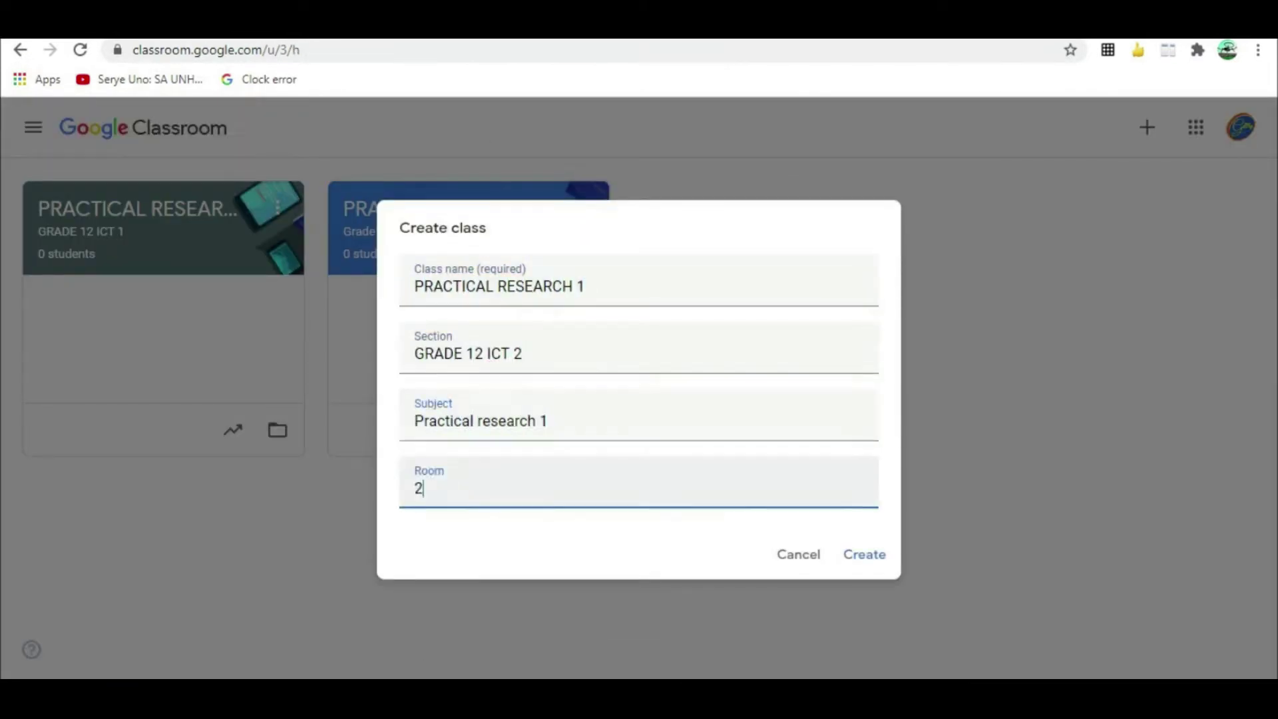
pyautogui.press('Return')
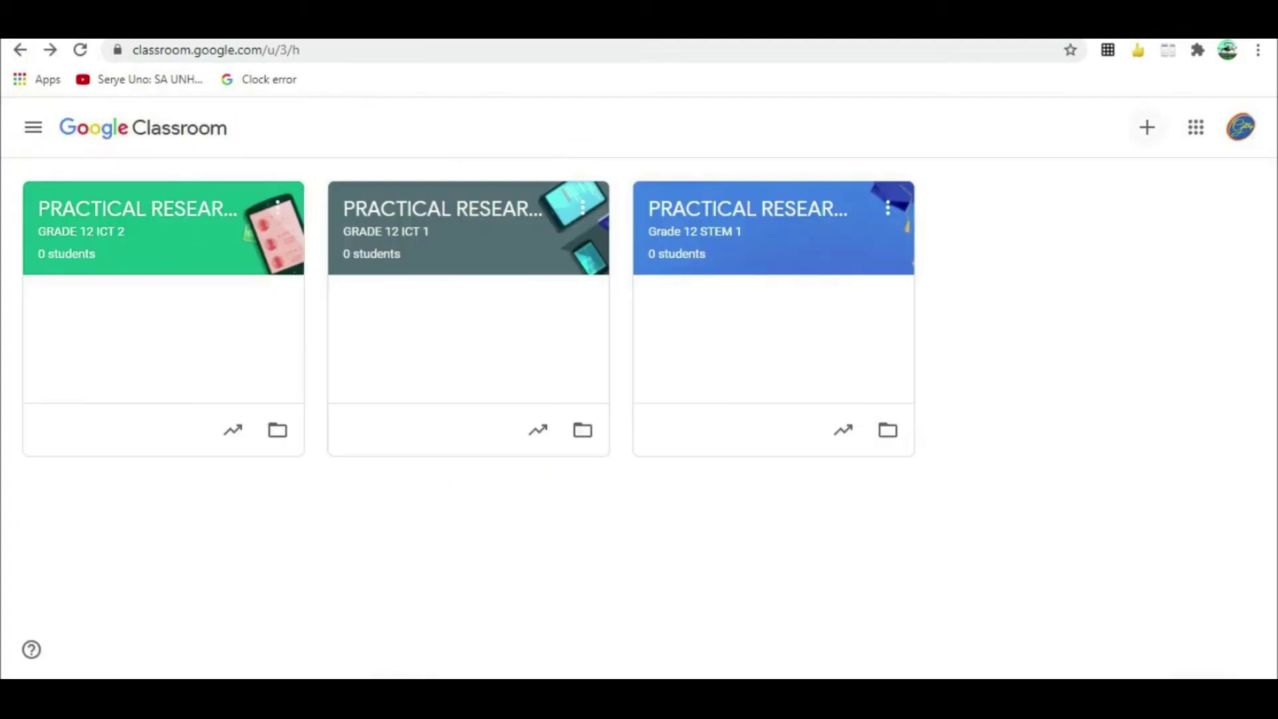
# Step: Accept the school-use notice and create the class PRACTICAL RESEARCH 1, section GRADE 12 ICT 3, subject Practical Research 1, room 27
pyautogui.click(1147, 127)
pyautogui.click(1107, 198)
pyautogui.click(539, 511)
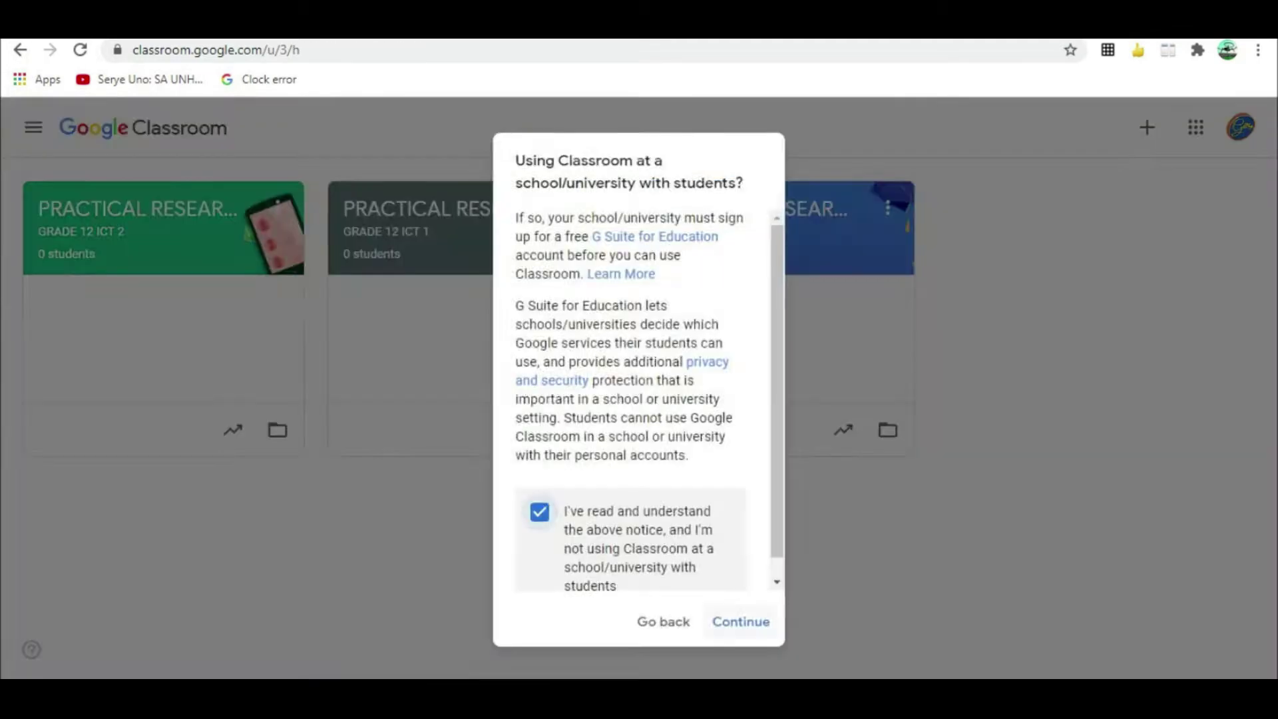
pyautogui.click(740, 622)
pyautogui.write('PRACTICAL RESEARCH 1')
pyautogui.press('Tab')
pyautogui.write('GRADE 12 ICT 3')
pyautogui.press('Tab')
pyautogui.write('Practical Research 1')
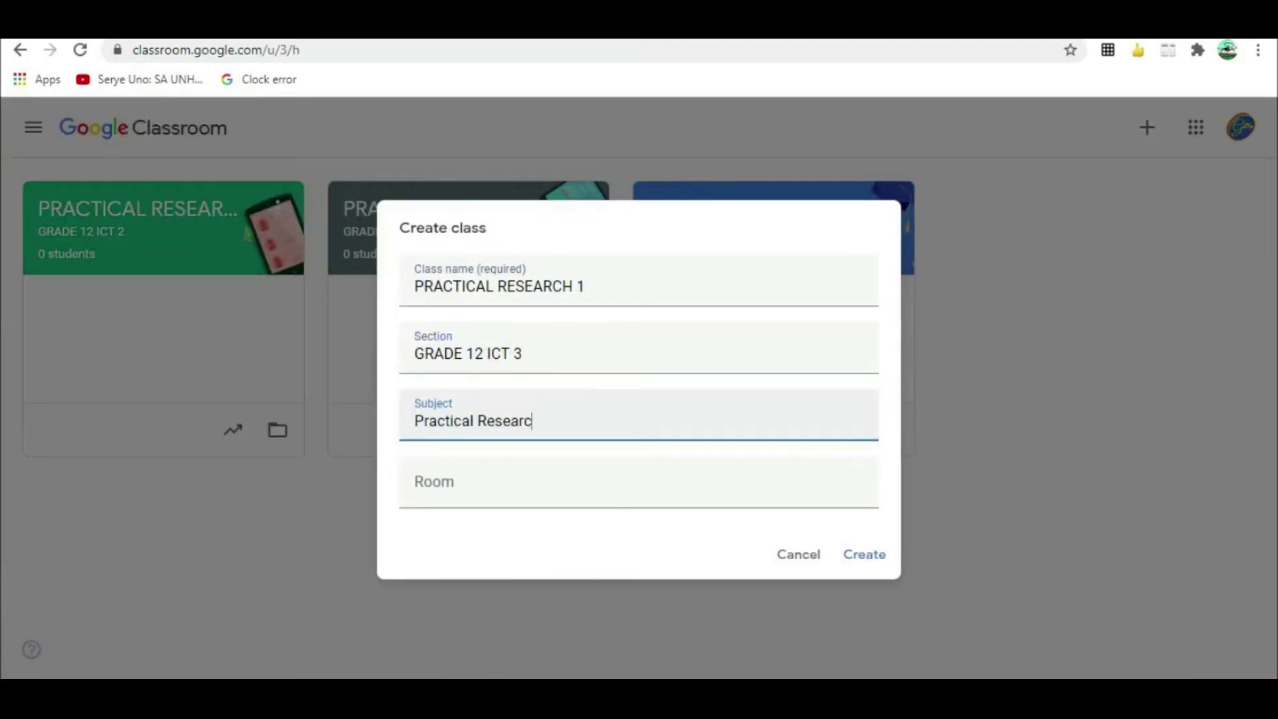
pyautogui.press('Tab')
pyautogui.write('27')
pyautogui.press('Return')
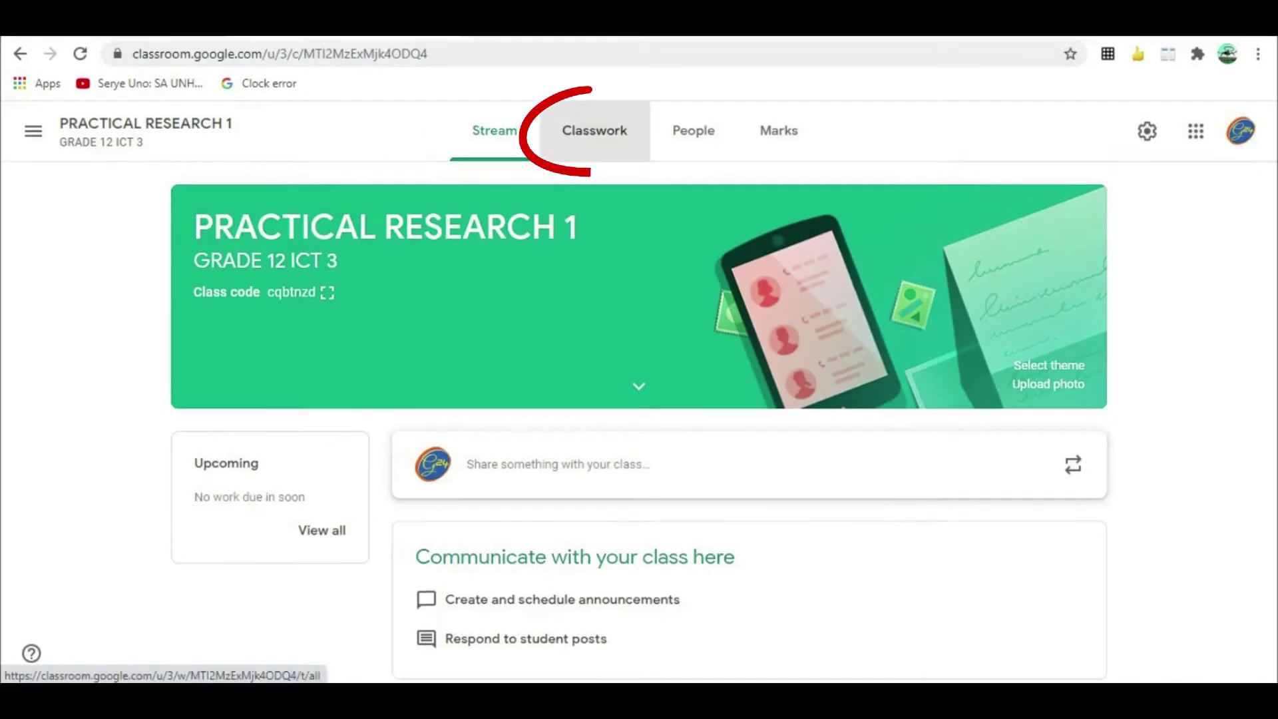
# Step: Add a topic named "Quarter 1_Week 1" to the class's classwork
pyautogui.click(594, 130)
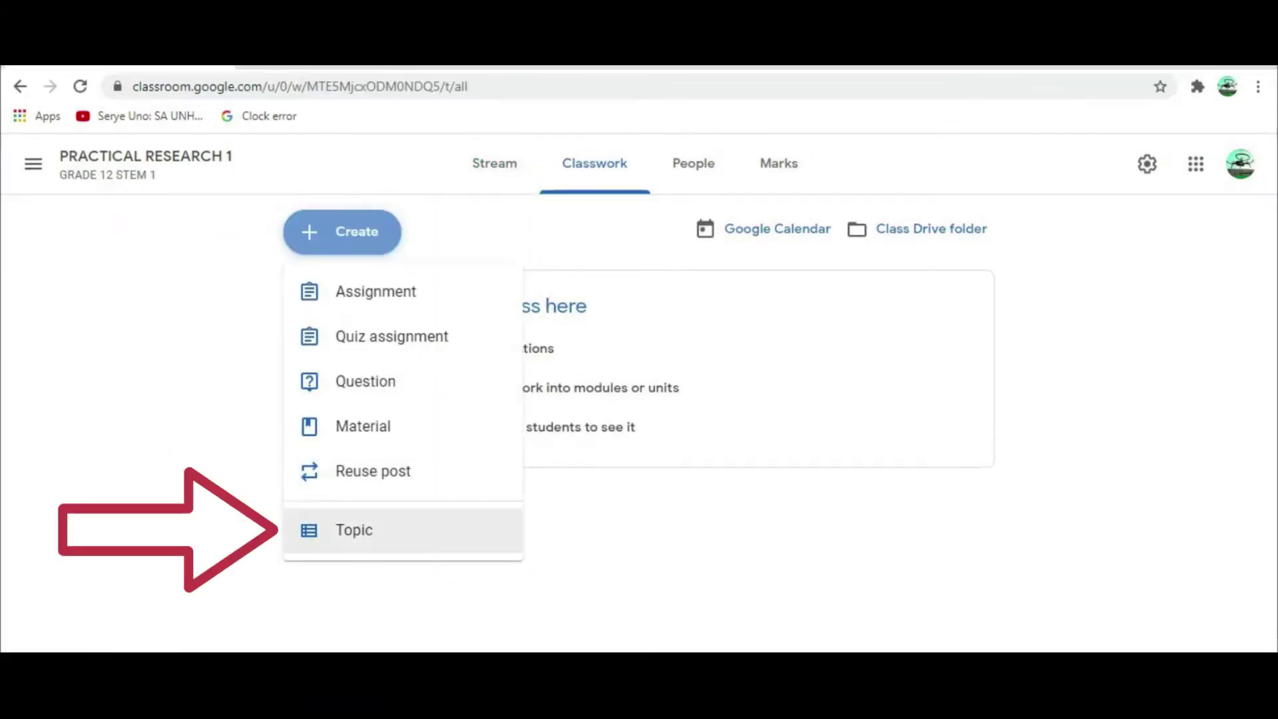
pyautogui.click(354, 530)
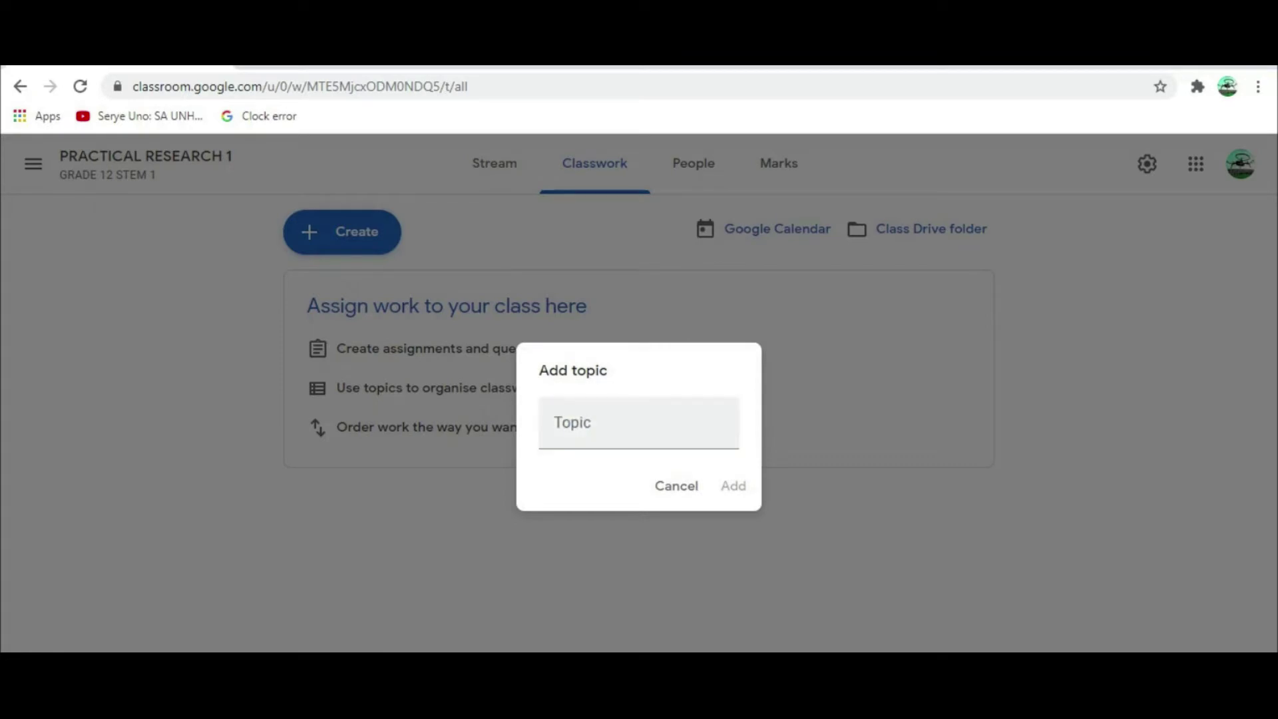
pyautogui.write('Qua')
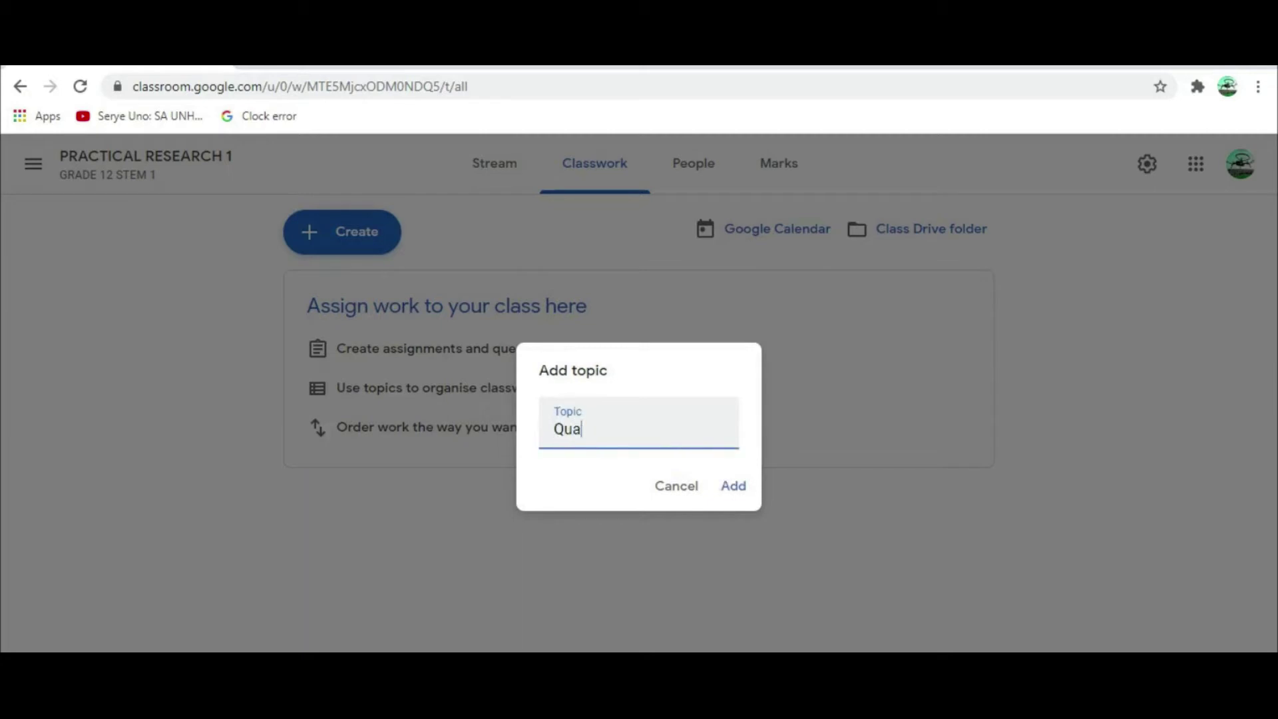
pyautogui.write('rter 1_Week 1')
pyautogui.press('Return')
# Step: Add a second classwork topic named "Quarter 1_Week 2"
pyautogui.click(342, 231)
pyautogui.click(357, 528)
pyautogui.write('Quarter 1')
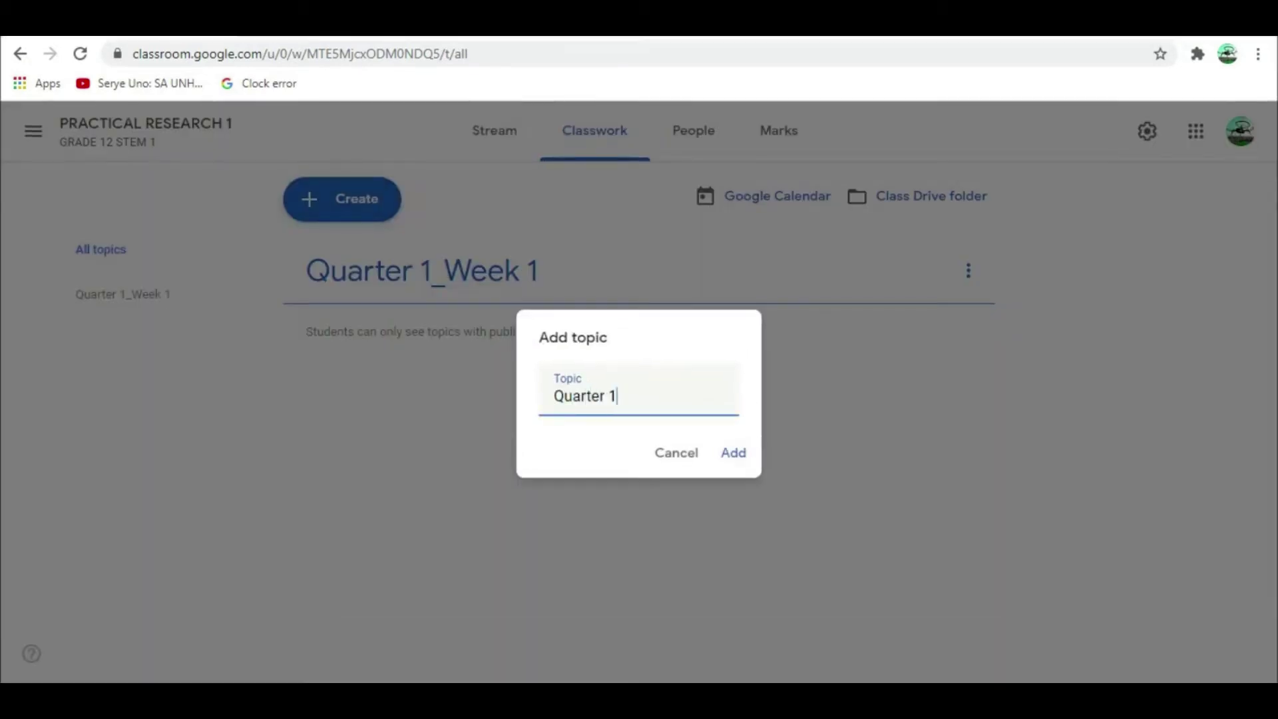
pyautogui.write('_Week 2')
pyautogui.press('Return')
# Step: Add a third classwork topic named "Quarter 1_Week 3"
pyautogui.click(343, 198)
pyautogui.click(357, 496)
pyautogui.write('Quarter')
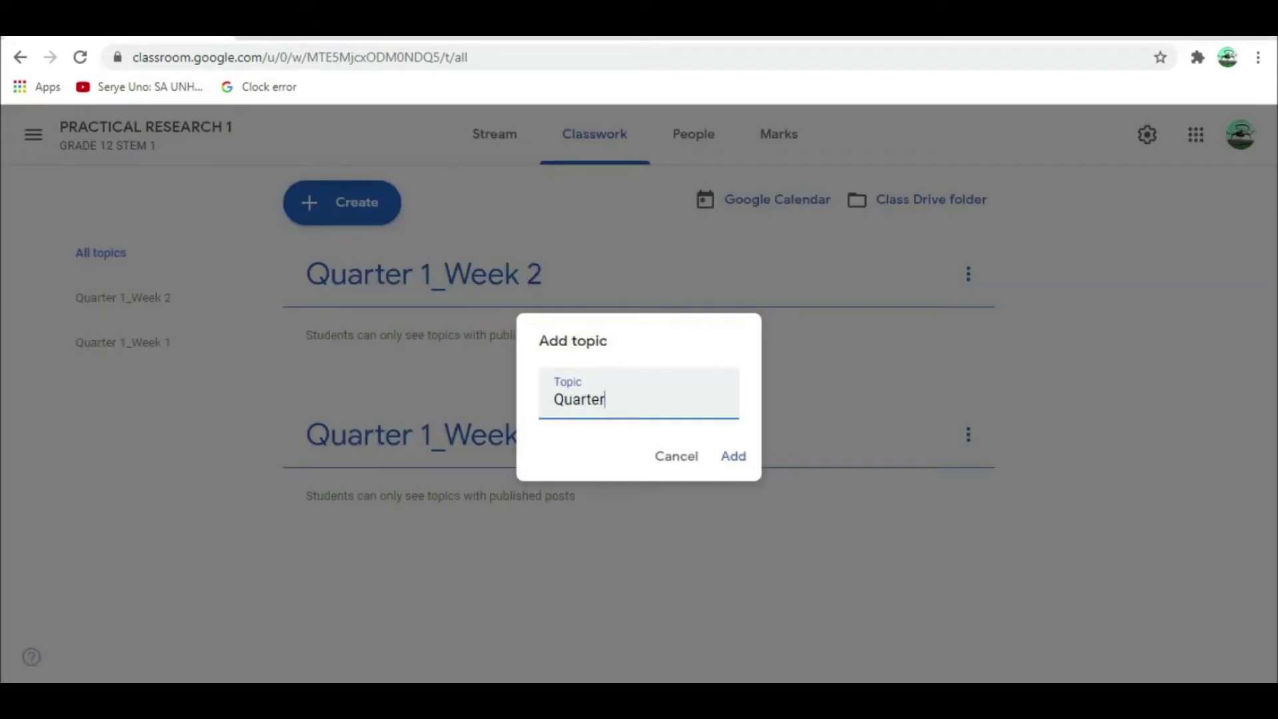
pyautogui.write(' 1_Week 3')
pyautogui.press('Return')
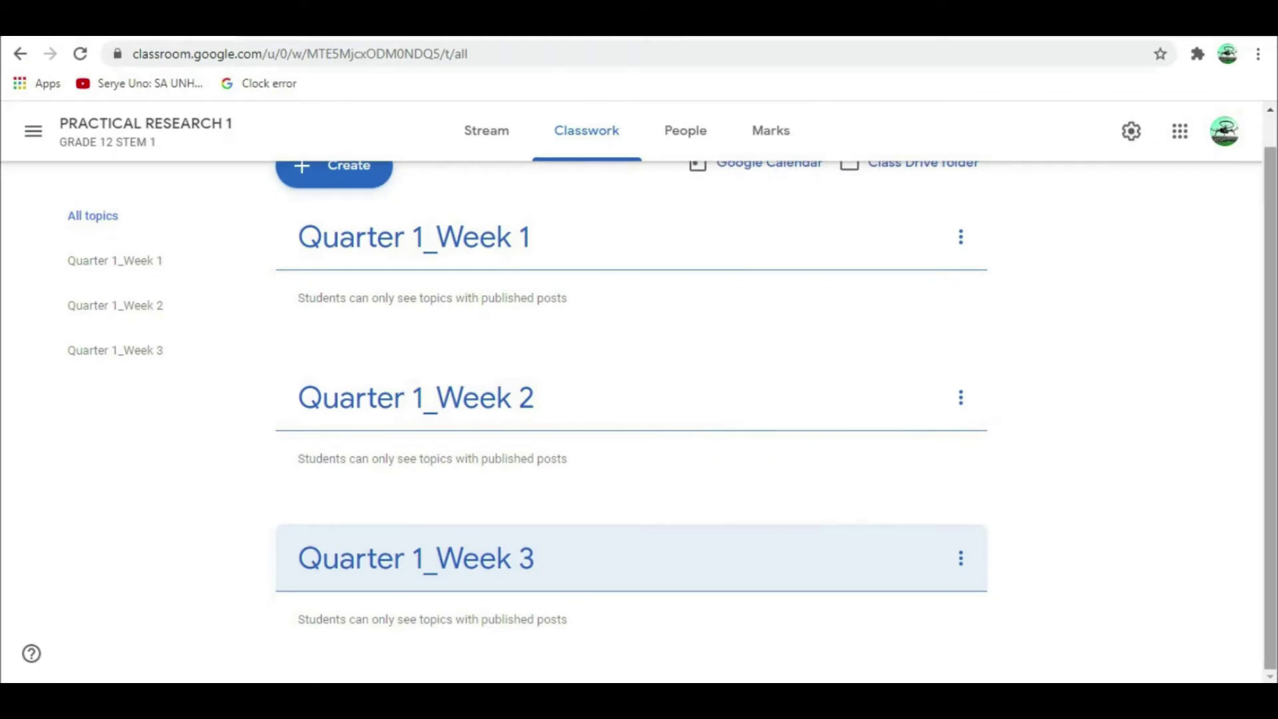
# Step: Start a new quiz assignment titled "Quiz 1 Nature of Research"
pyautogui.scroll(1, 631, 422)
pyautogui.click(338, 198)
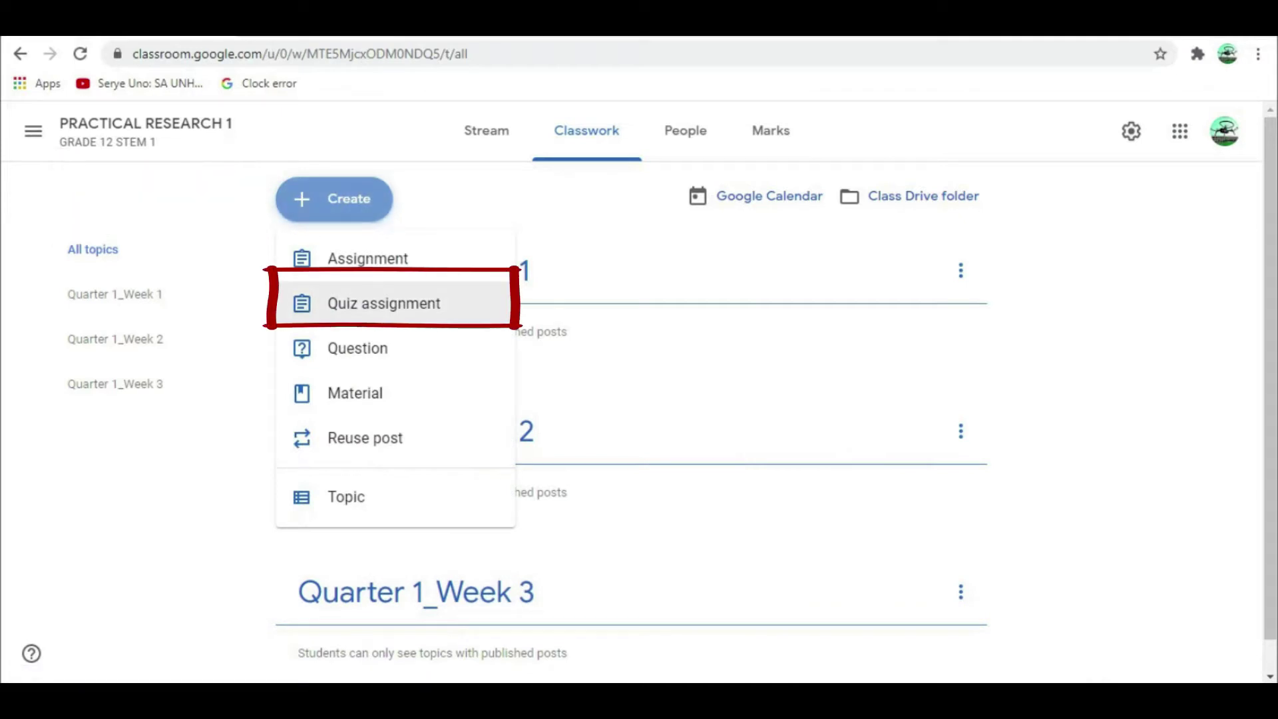
pyautogui.click(384, 304)
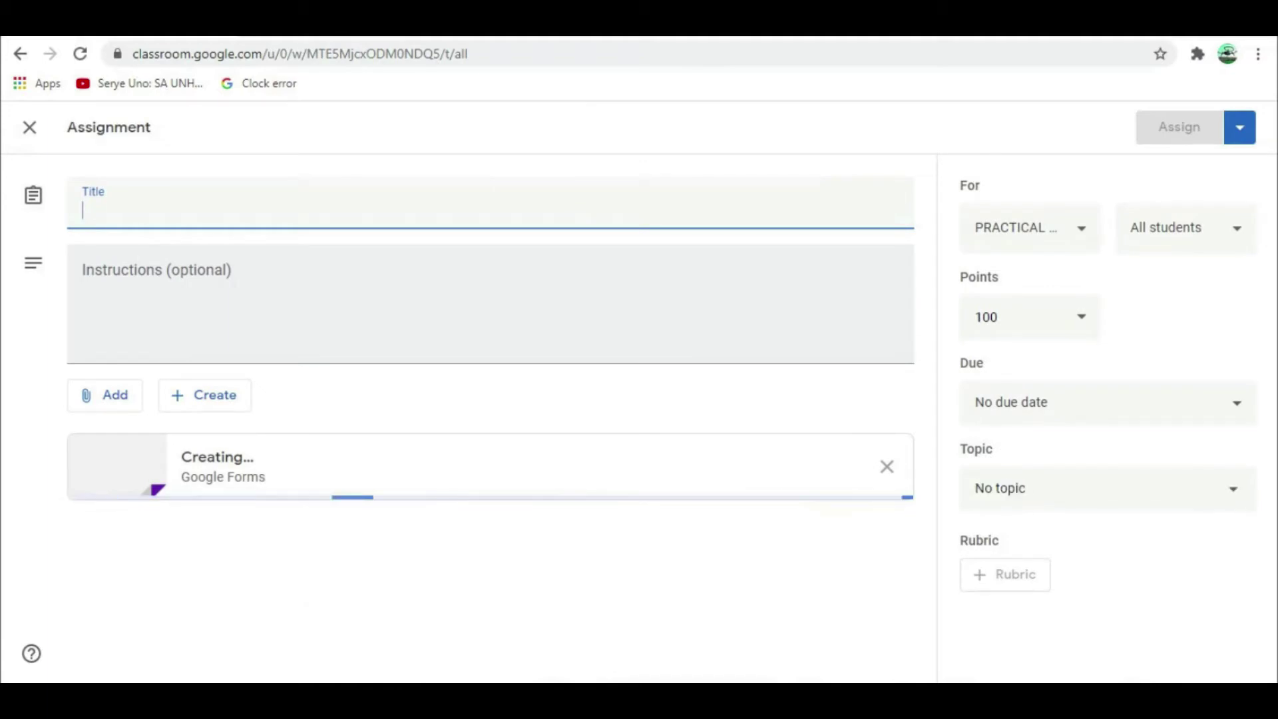
pyautogui.write('Quiz 1 Natu')
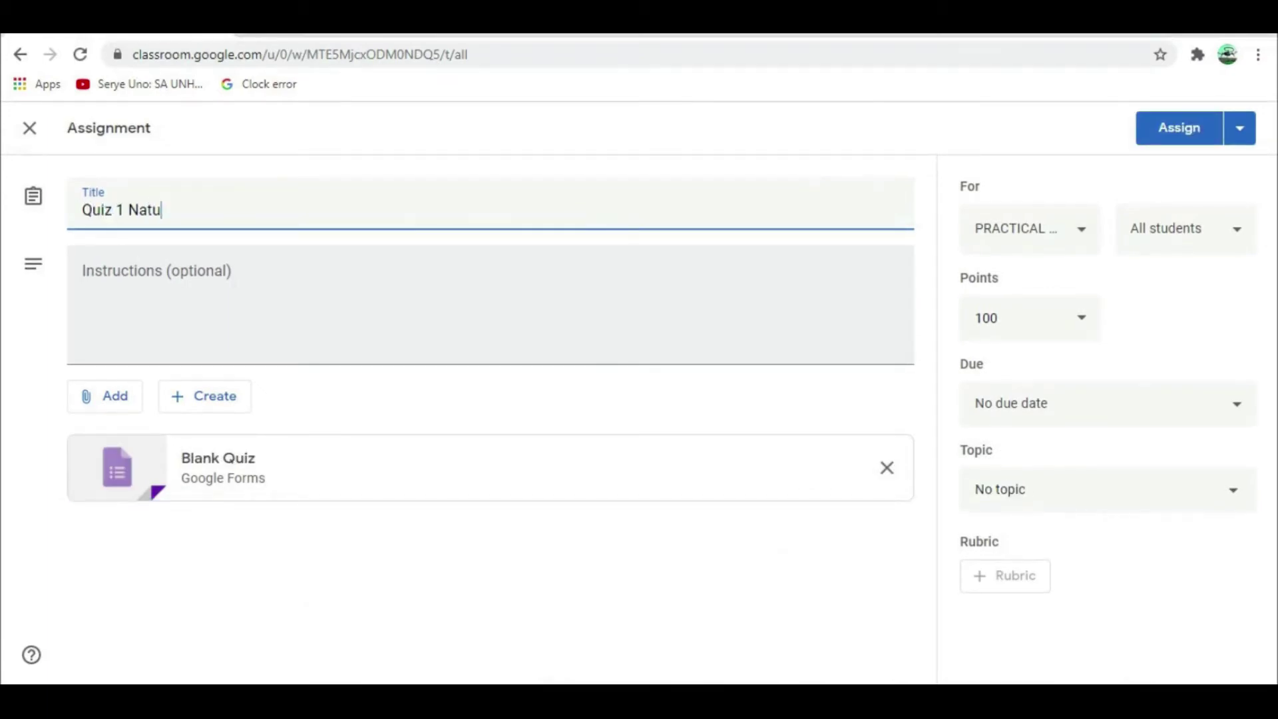
pyautogui.write('ch')
# Step: Enter the assignment instructions "Read the questions and answer comprehensively."
pyautogui.click(157, 271)
pyautogui.write('Read ')
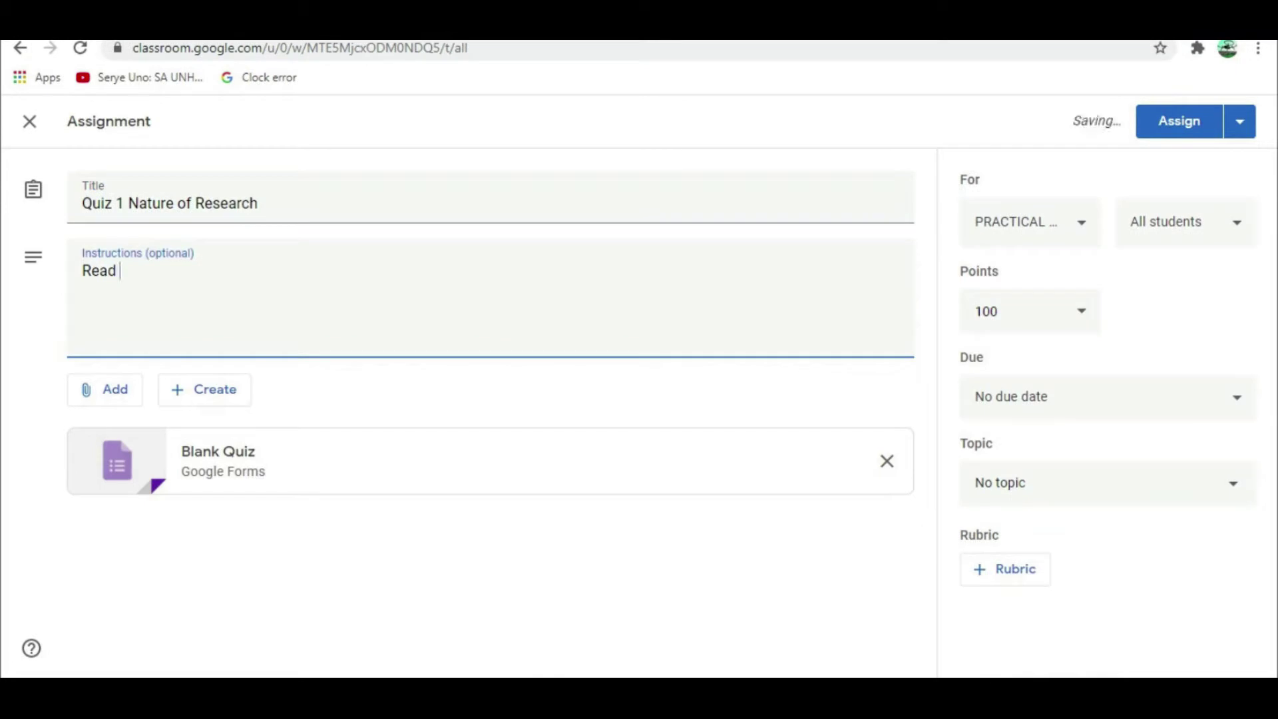
pyautogui.write('the questions and answer comprehensively')
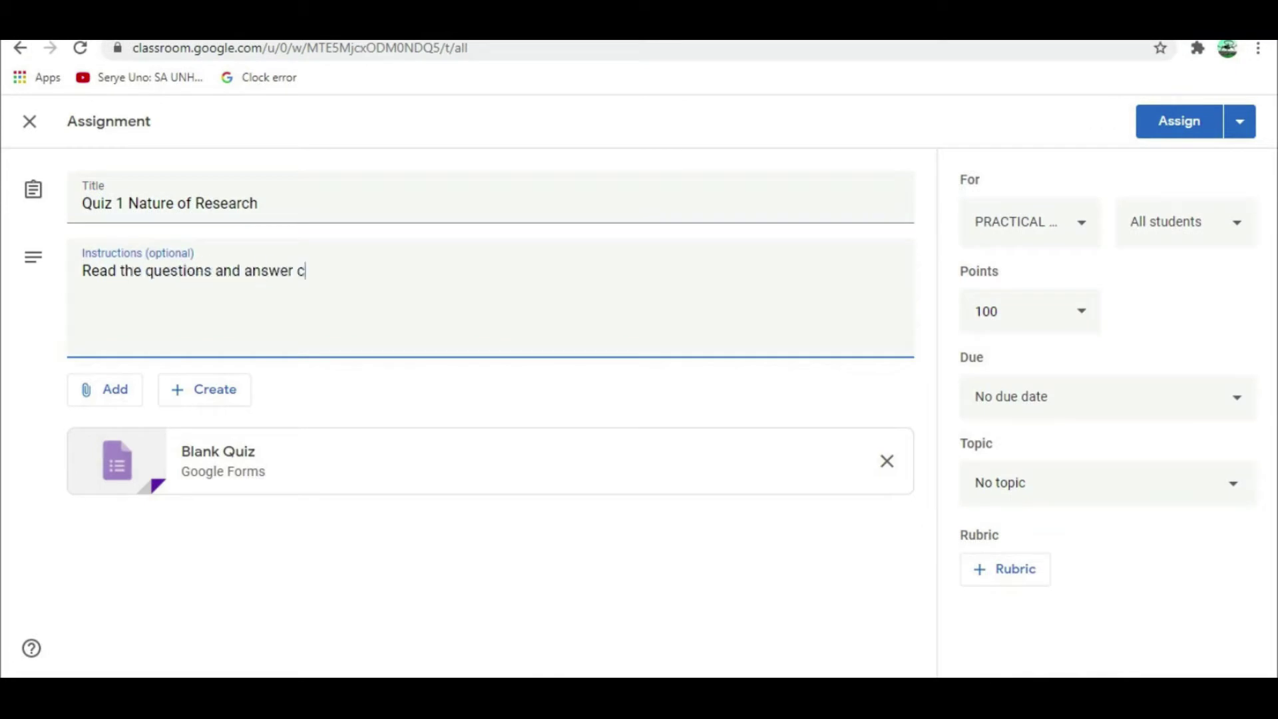
pyautogui.write('.')
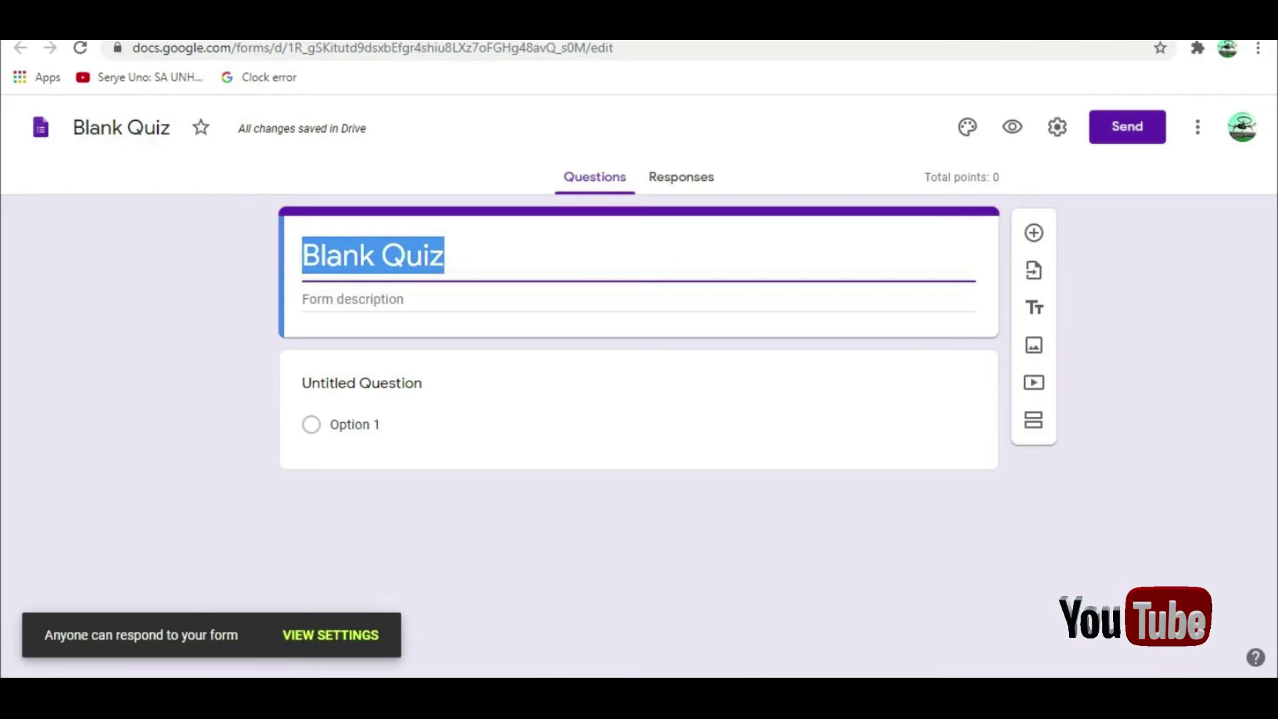
# Step: Set both the blank quiz form's heading and its file name to "Quiz 1"
pyautogui.write('Quiz 1')
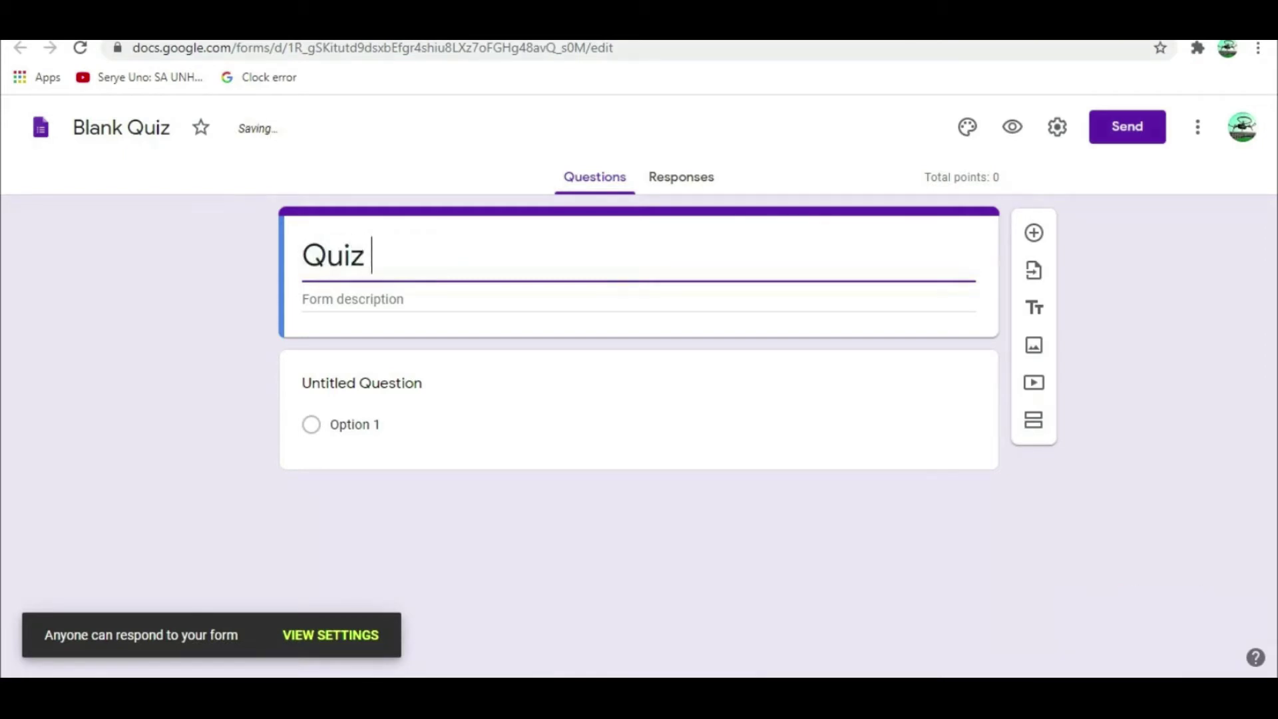
pyautogui.click(128, 127)
pyautogui.press('BackSpace')
pyautogui.press('BackSpace')
pyautogui.press('BackSpace')
pyautogui.press('BackSpace')
pyautogui.press('BackSpace')
pyautogui.press('BackSpace')
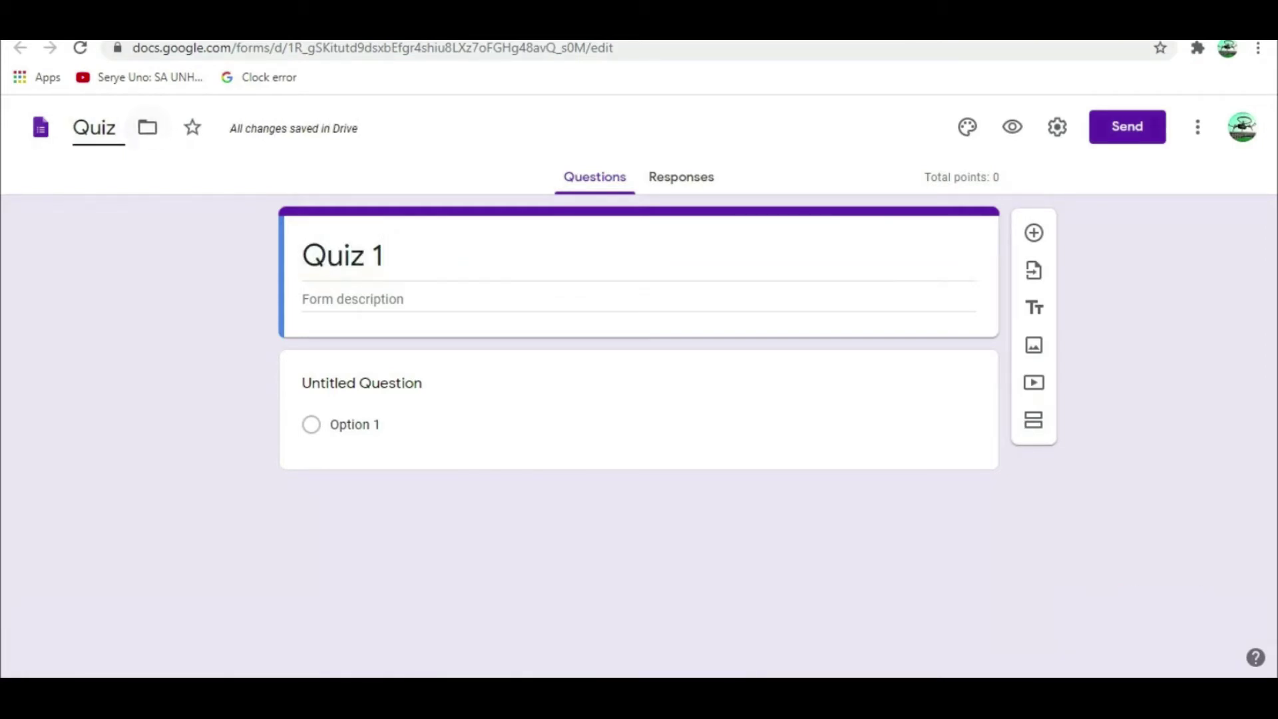
pyautogui.write('1')
# Step: Enter the form description "Answer the following questions in CAPITAL LETTERS."
pyautogui.click(352, 299)
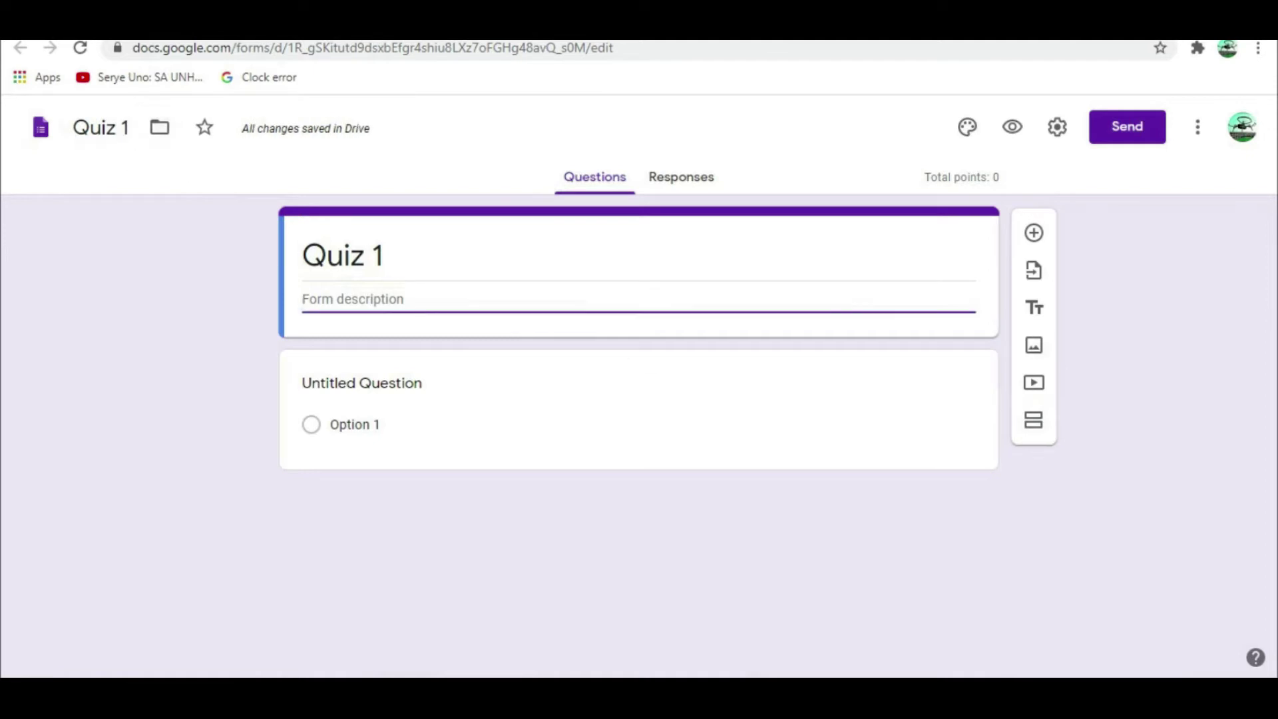
pyautogui.write('A')
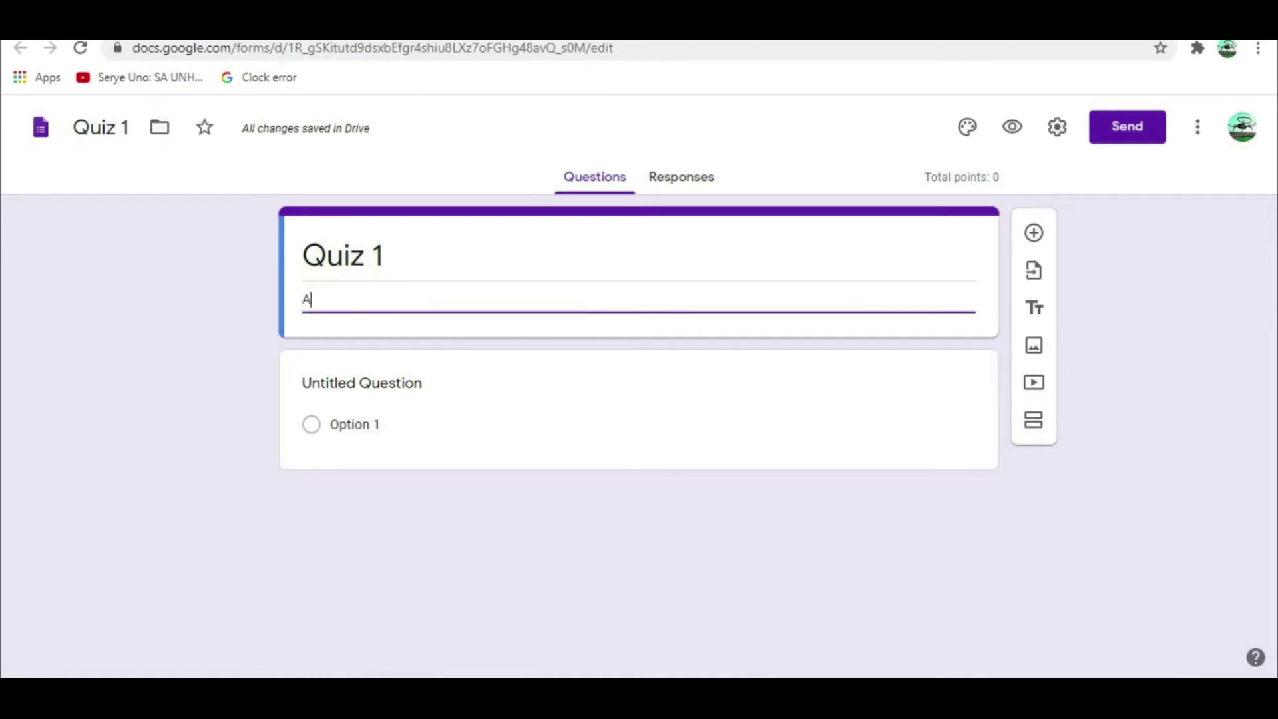
pyautogui.write('nswer the followi')
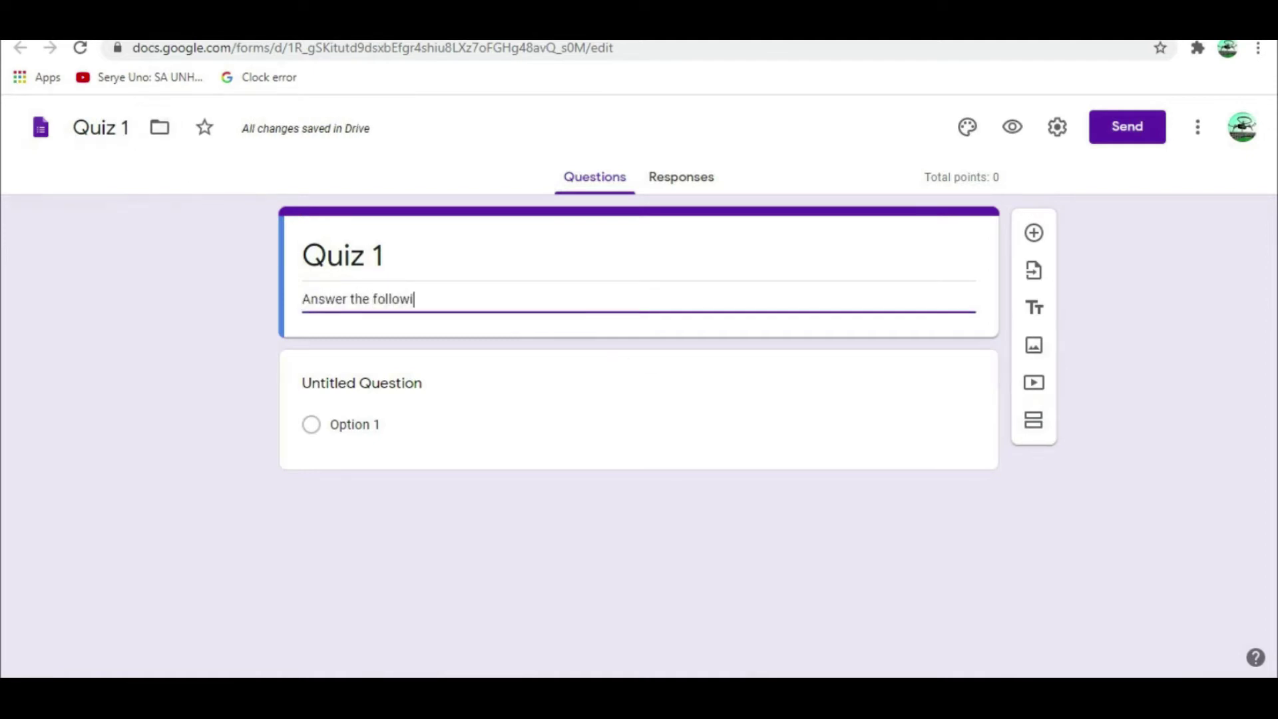
pyautogui.write('ng questions in CAPITAL LETTERS.')
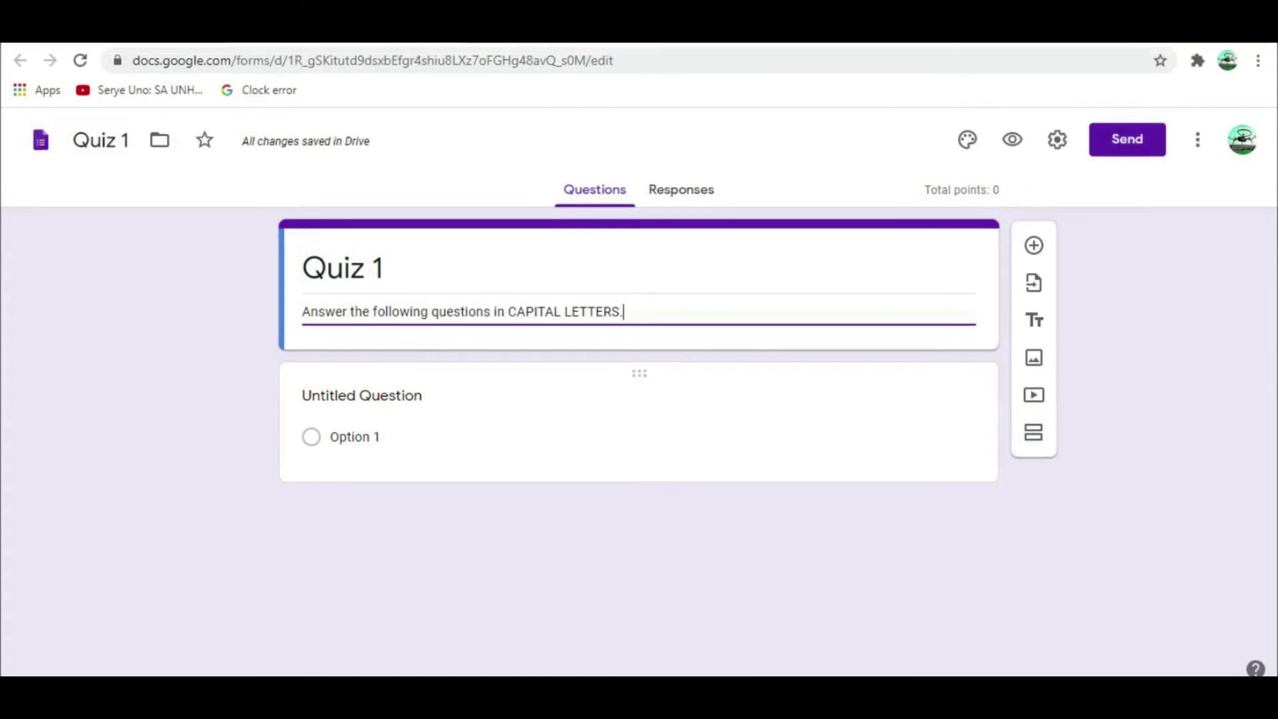
# Step: Turn the untitled question into a required short-answer question titled "Last Name"
pyautogui.click(362, 395)
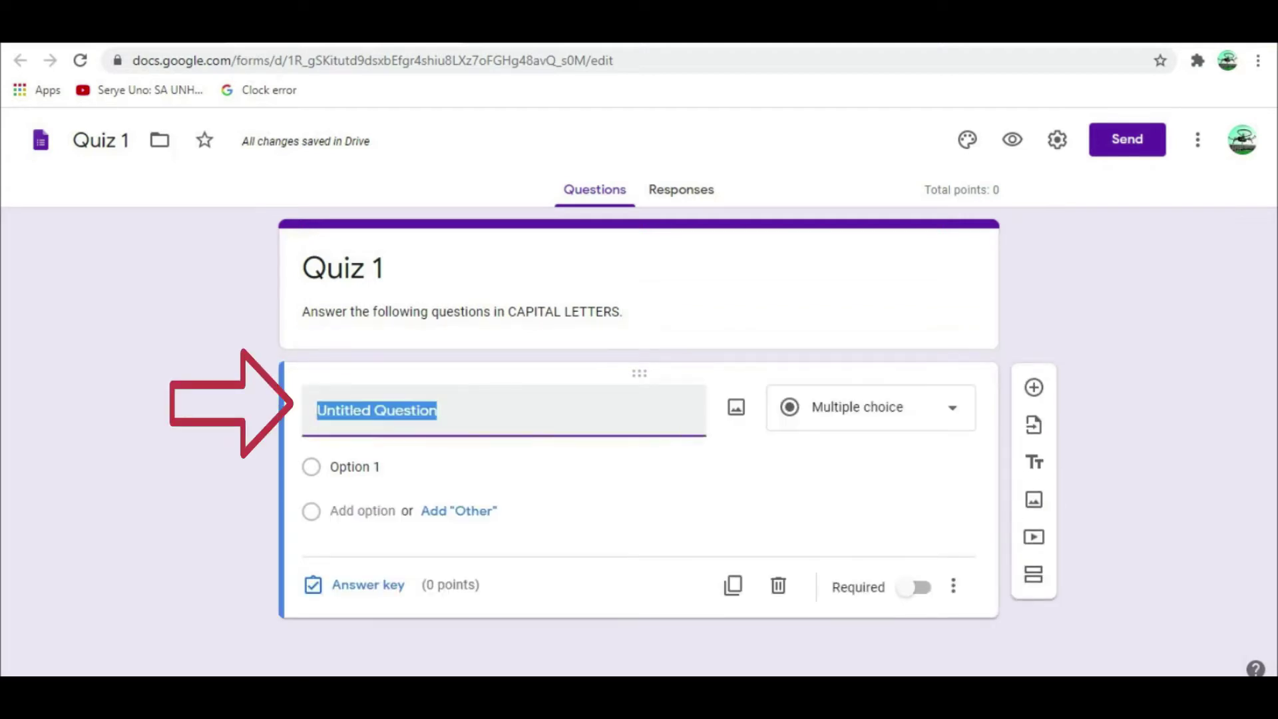
pyautogui.write('Last Name')
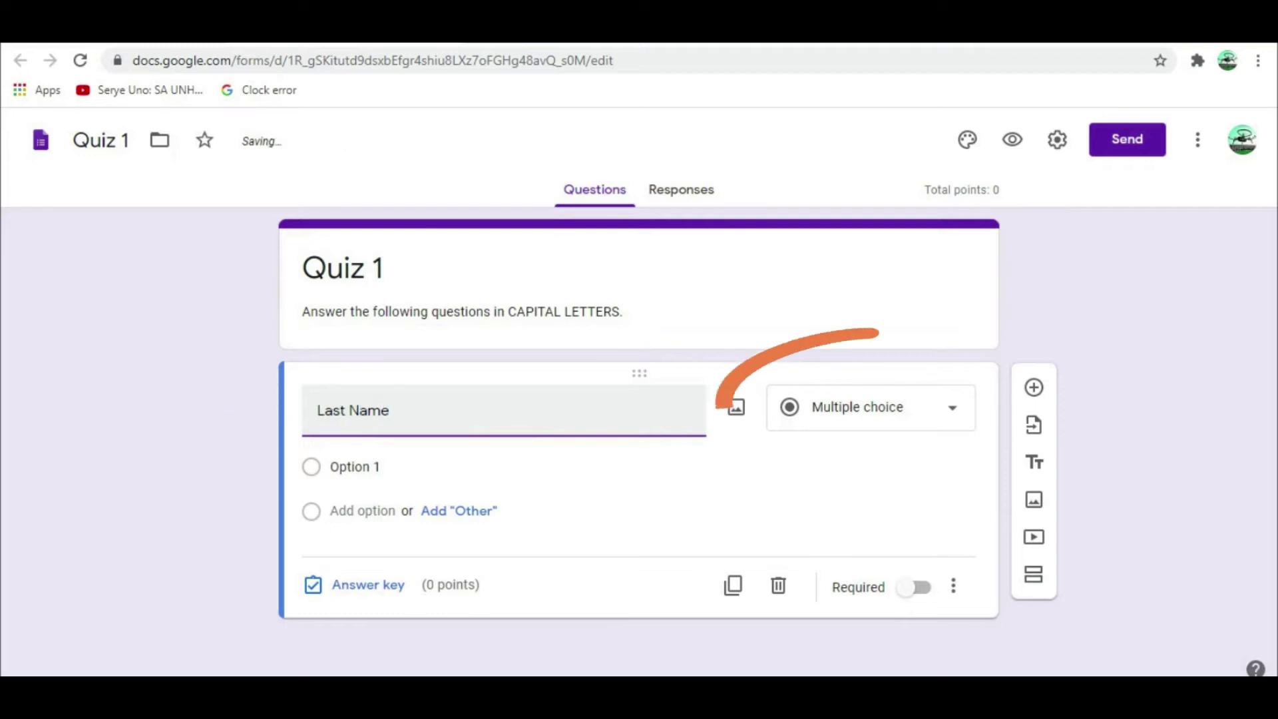
pyautogui.click(871, 407)
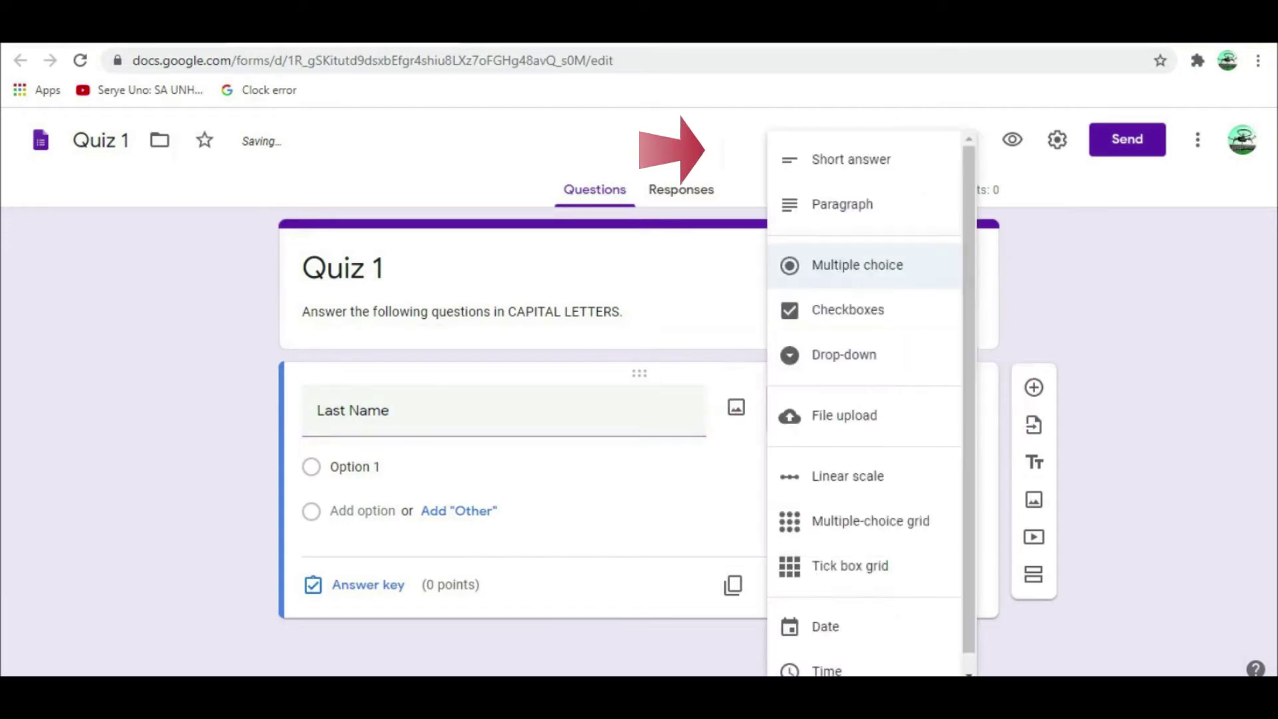
pyautogui.click(847, 157)
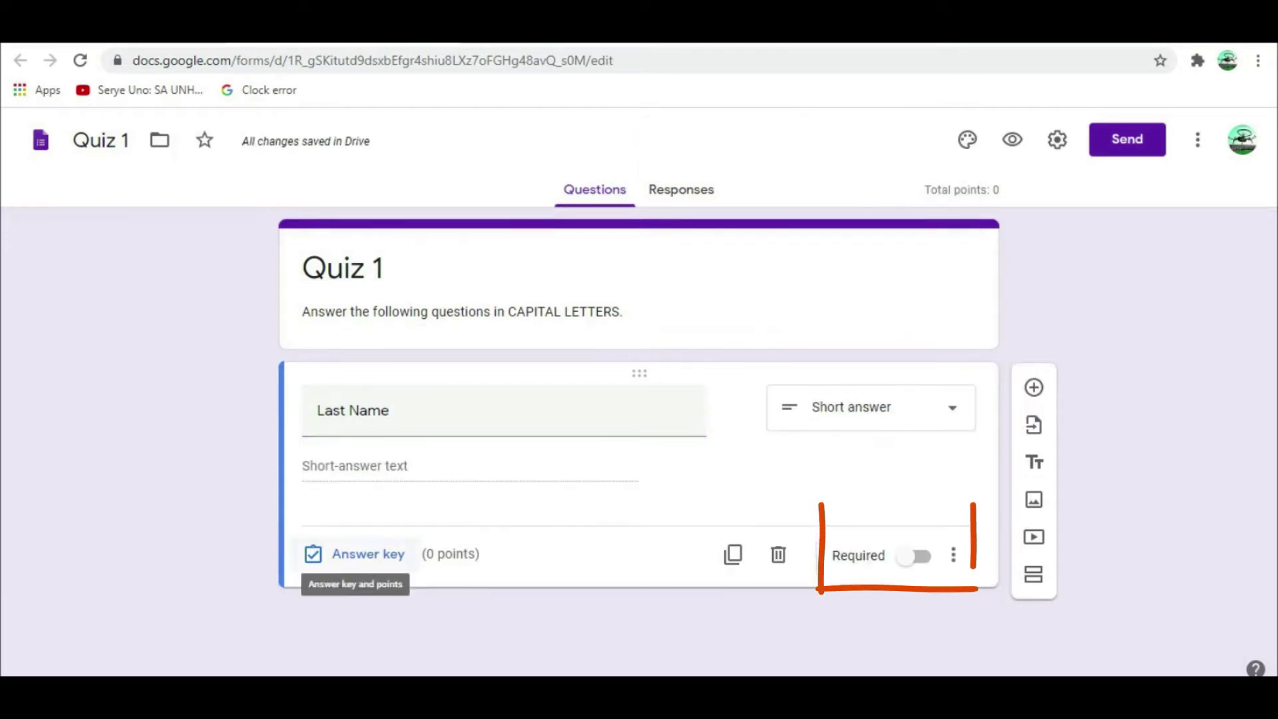
pyautogui.click(913, 556)
# Step: Add a required short-answer question titled "First Name" below the Last Name question
pyautogui.click(1033, 388)
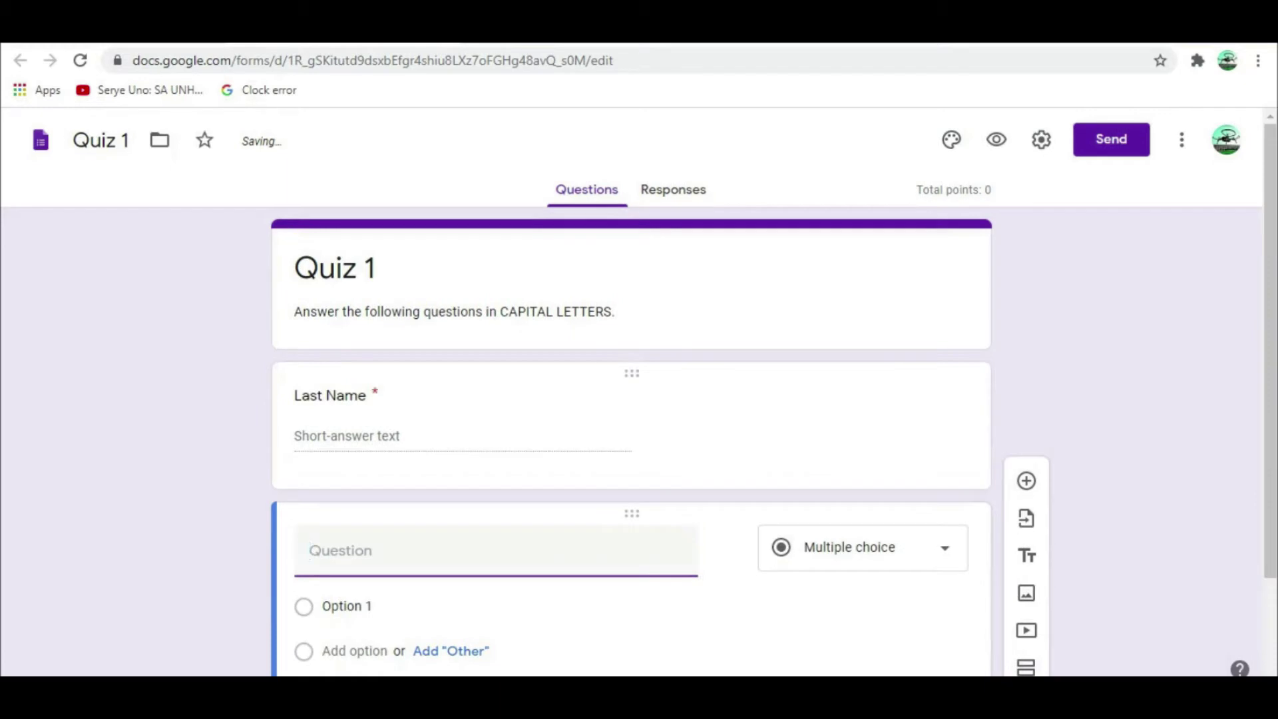
pyautogui.write('First Name')
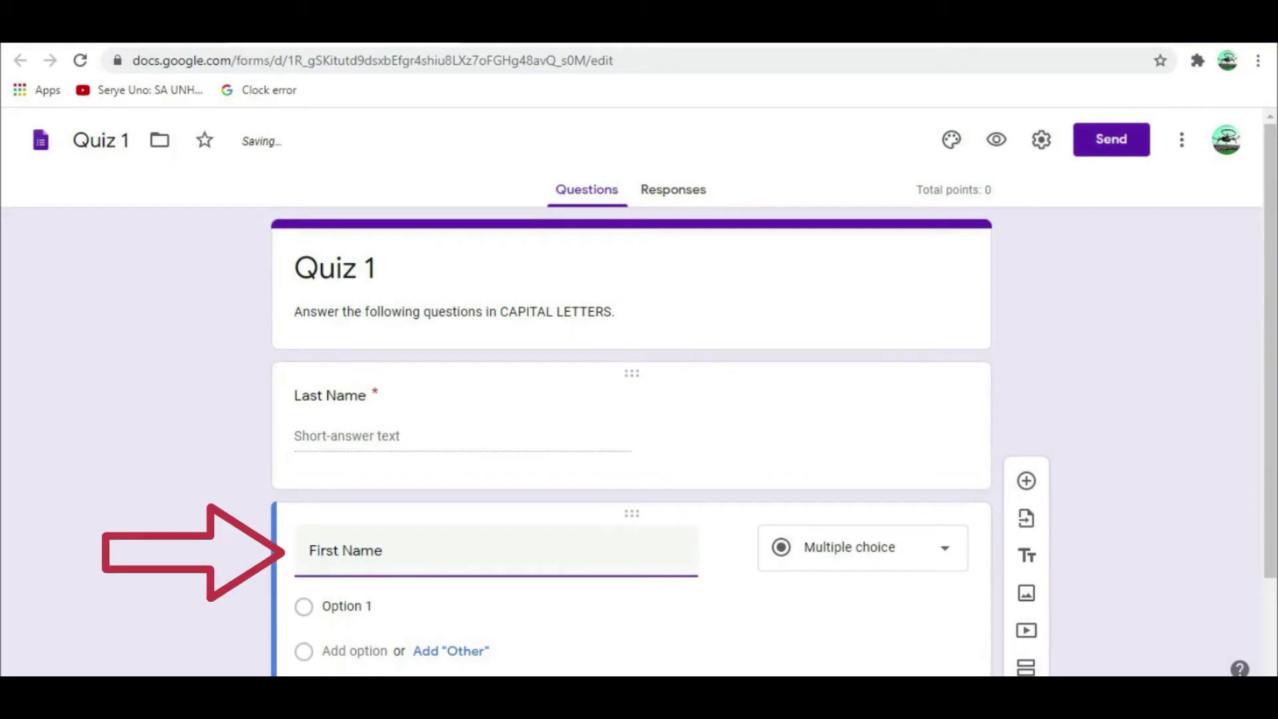
pyautogui.click(862, 547)
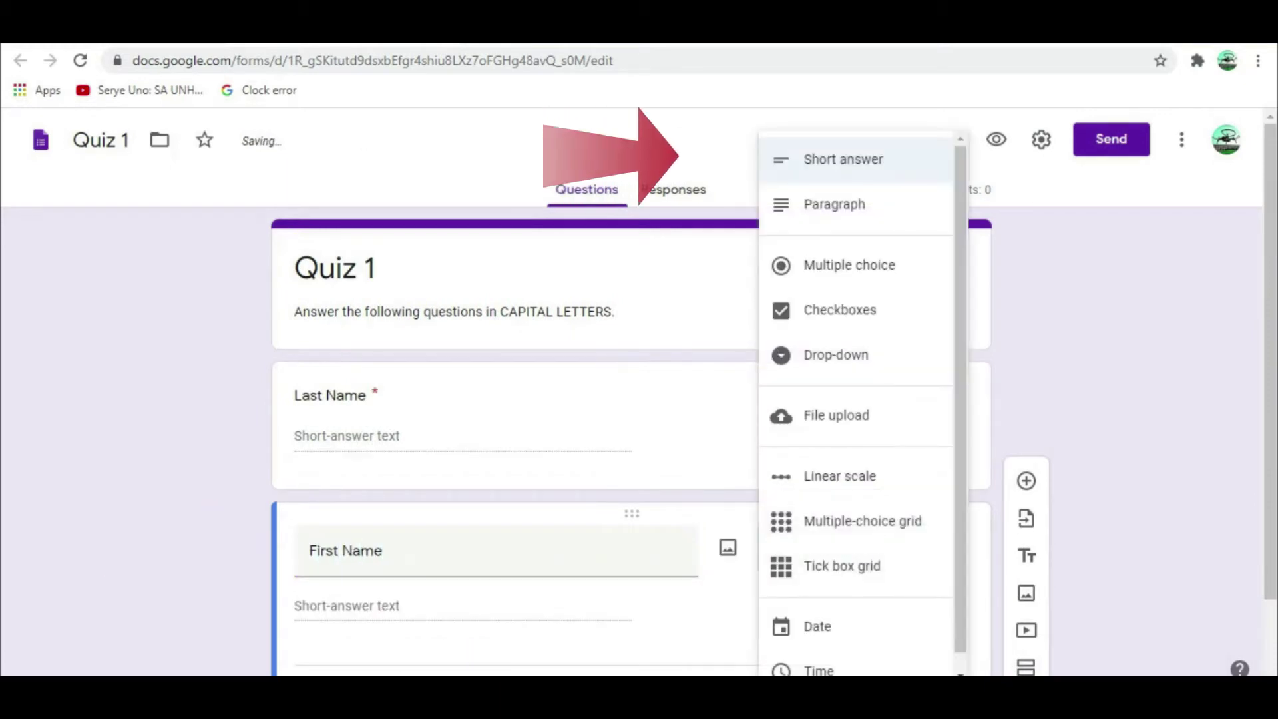
pyautogui.click(843, 160)
pyautogui.scroll(-2, 631, 399)
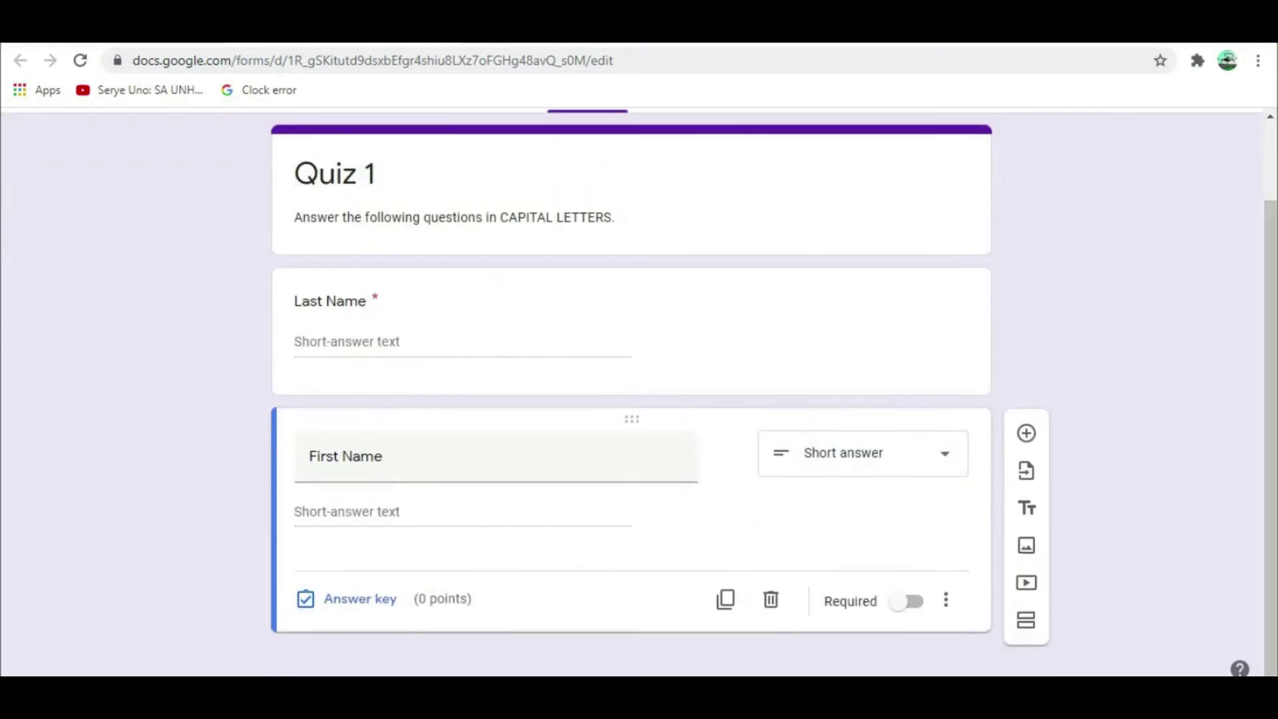
pyautogui.click(907, 601)
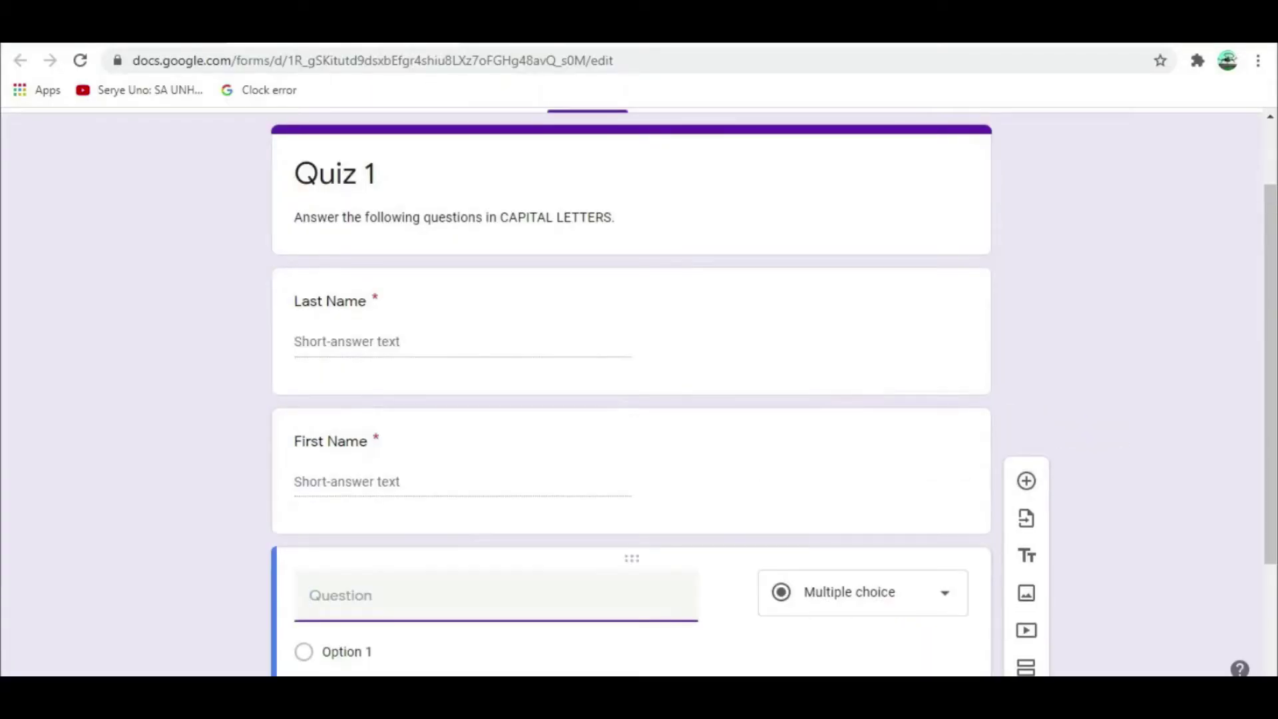
# Step: Title the question "1. Which of the following is NOT a characteristic of a good researcher?" with options Intellectual Curiosity, Criticism, Prudence and Intellectual Honesty
pyautogui.write('1')
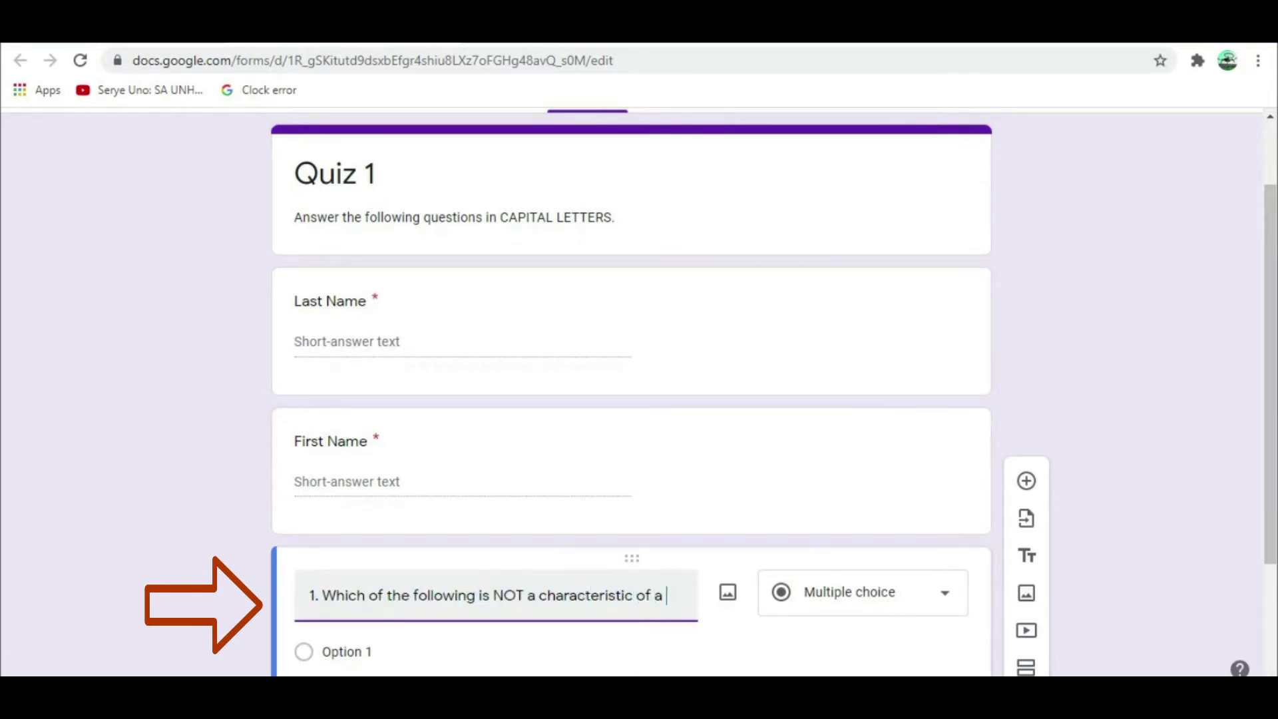
pyautogui.write('good researcher?')
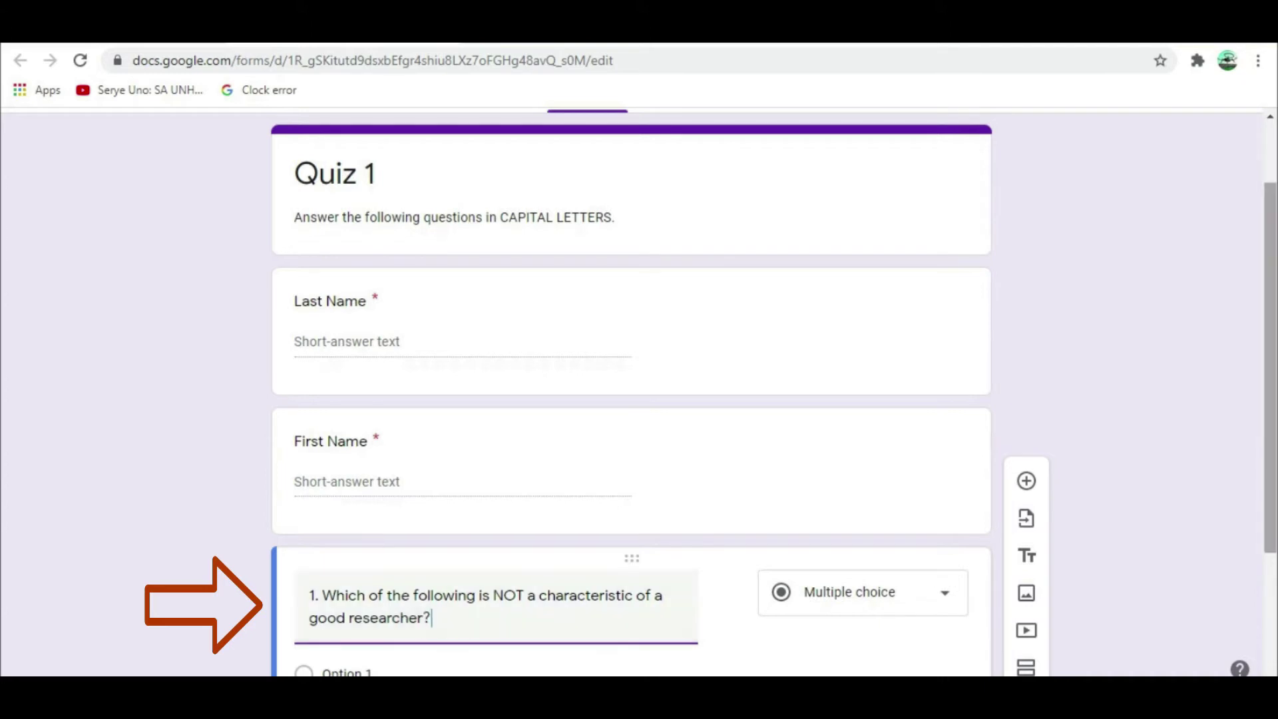
pyautogui.scroll(-1, 631, 392)
pyautogui.click(601, 579)
pyautogui.write('Intelle')
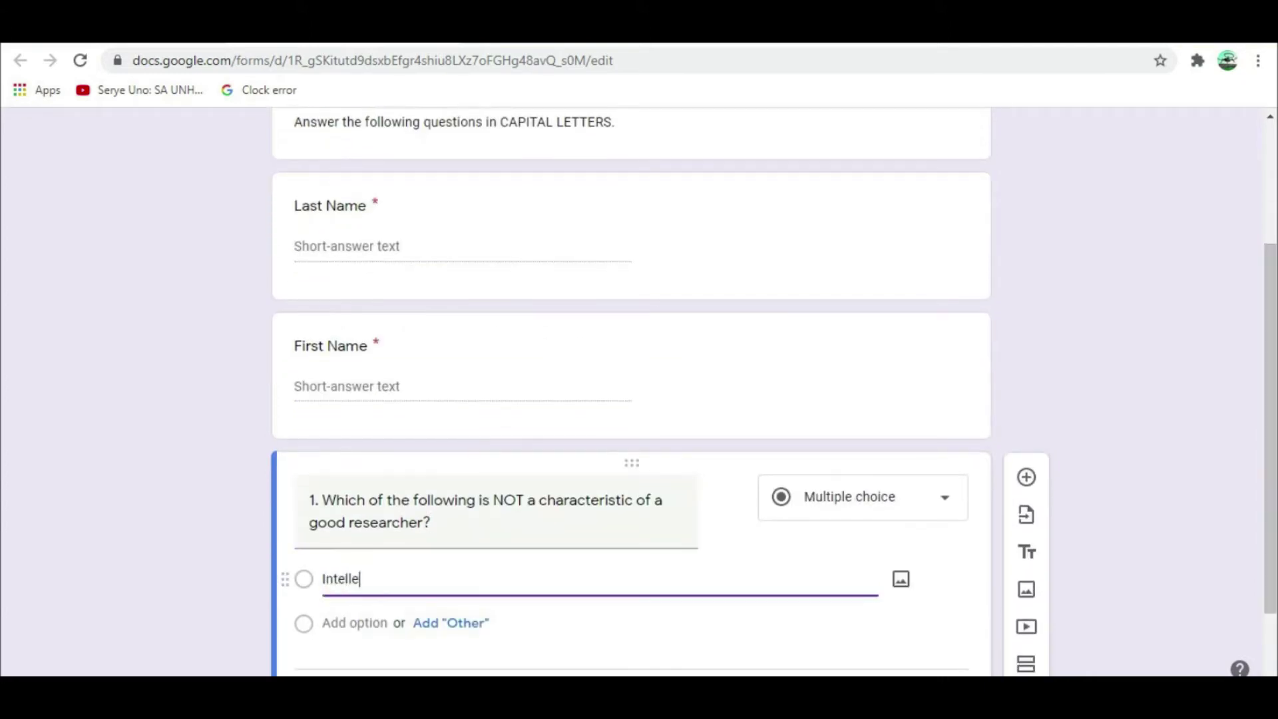
pyautogui.write('ctual Curiosity')
pyautogui.press('Return')
pyautogui.write('Criticism')
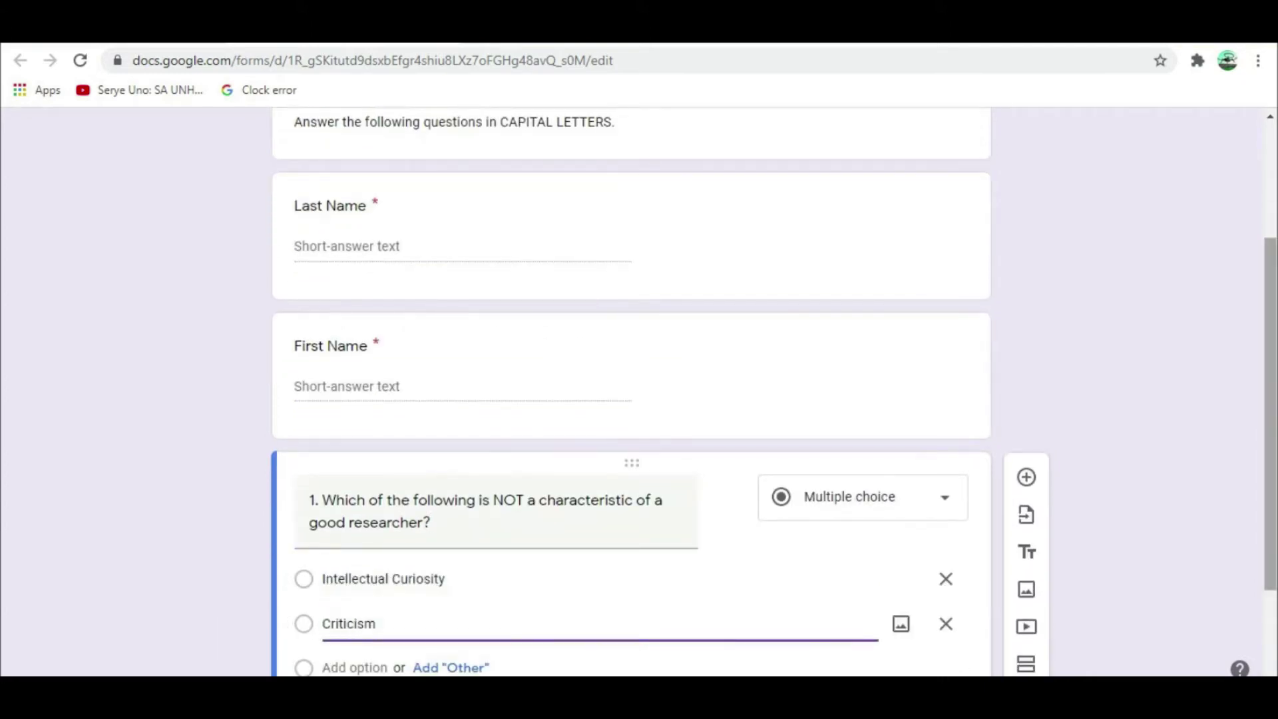
pyautogui.press('Return')
pyautogui.write('Prudence')
pyautogui.press('Return')
pyautogui.write('Intellectual Honesty')
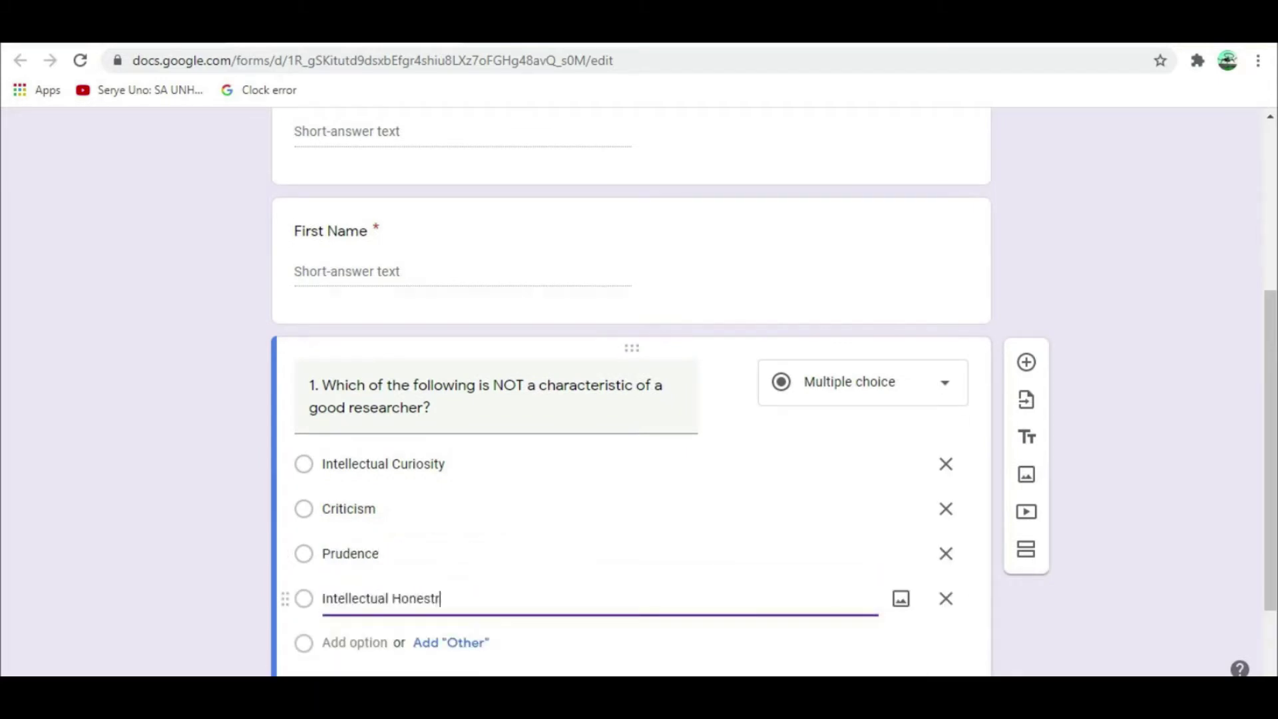
pyautogui.press('BackSpace')
pyautogui.press('BackSpace')
pyautogui.press('BackSpace')
pyautogui.press('BackSpace')
pyautogui.press('BackSpace')
pyautogui.press('BackSpace')
pyautogui.press('BackSpace')
pyautogui.press('BackSpace')
pyautogui.press('BackSpace')
pyautogui.press('BackSpace')
pyautogui.press('BackSpace')
pyautogui.press('BackSpace')
pyautogui.press('BackSpace')
pyautogui.press('BackSpace')
pyautogui.press('BackSpace')
pyautogui.press('BackSpace')
pyautogui.press('BackSpace')
pyautogui.press('BackSpace')
pyautogui.write('tellectual Honesty')
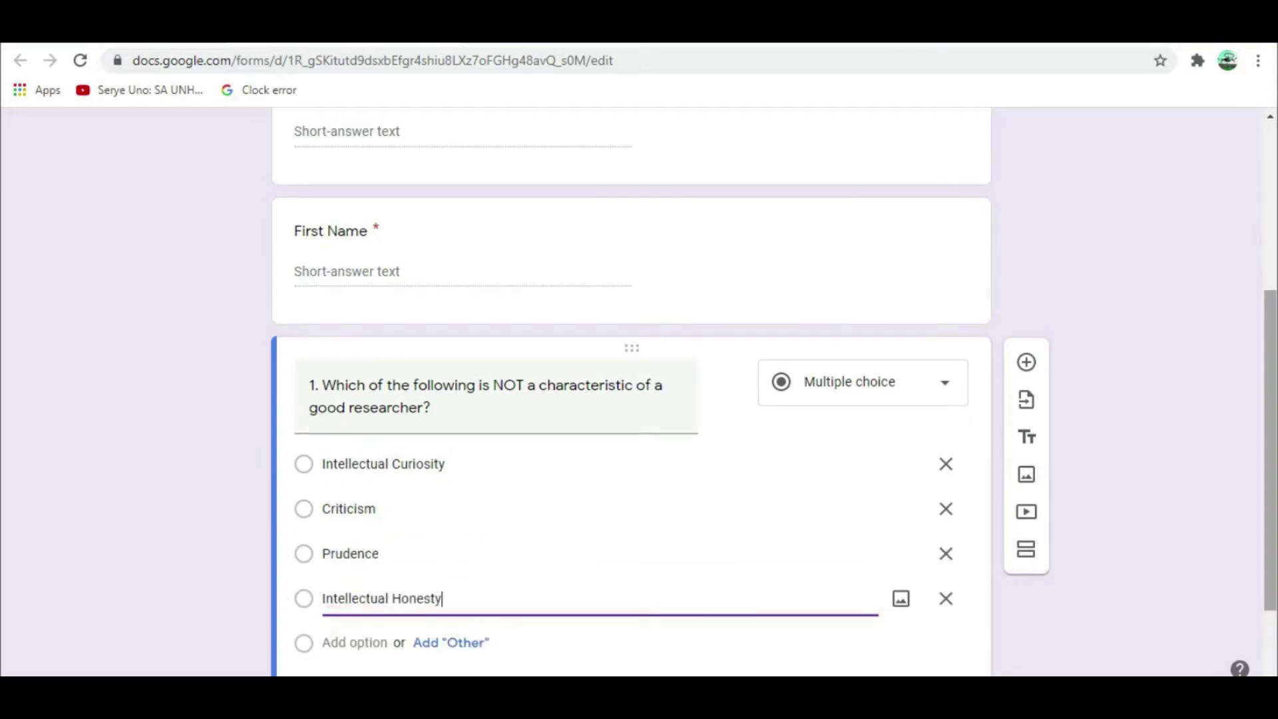
# Step: Mark Criticism as question 1's correct answer, worth 2 points, and make the question required
pyautogui.scroll(-2, 631, 393)
pyautogui.click(359, 598)
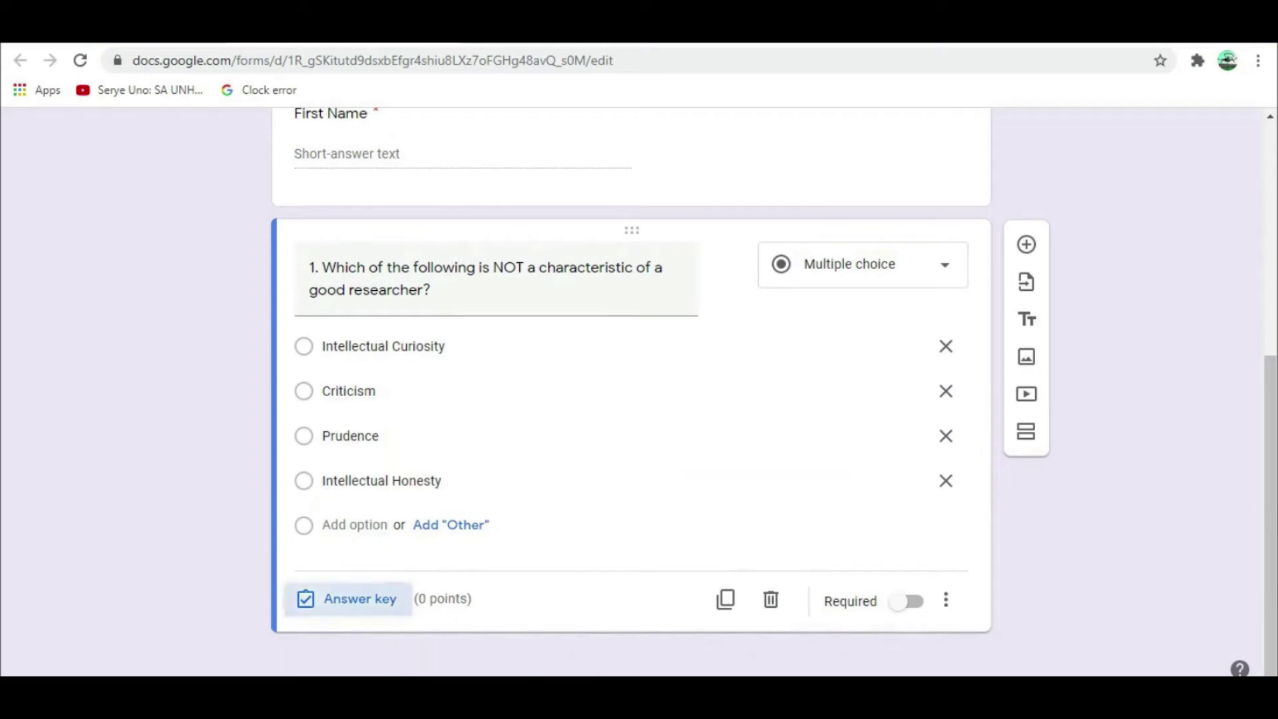
pyautogui.click(313, 416)
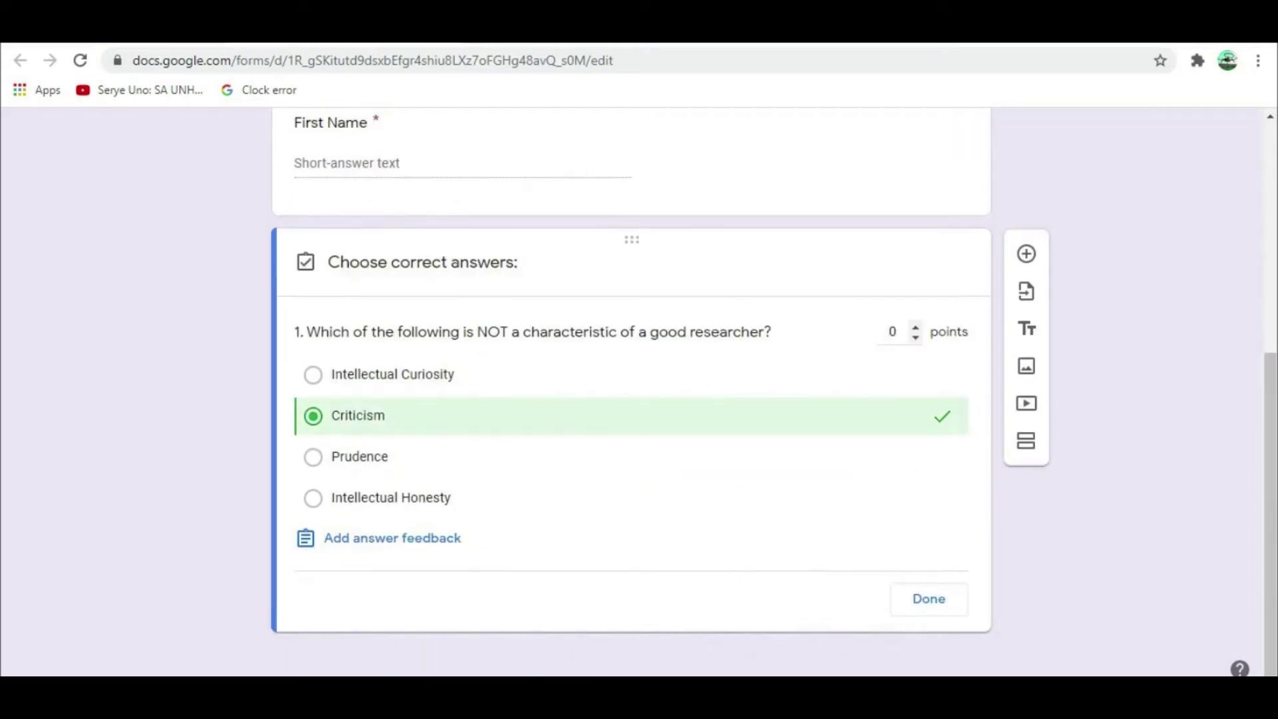
pyautogui.click(916, 327)
pyautogui.click(915, 327)
pyautogui.click(928, 598)
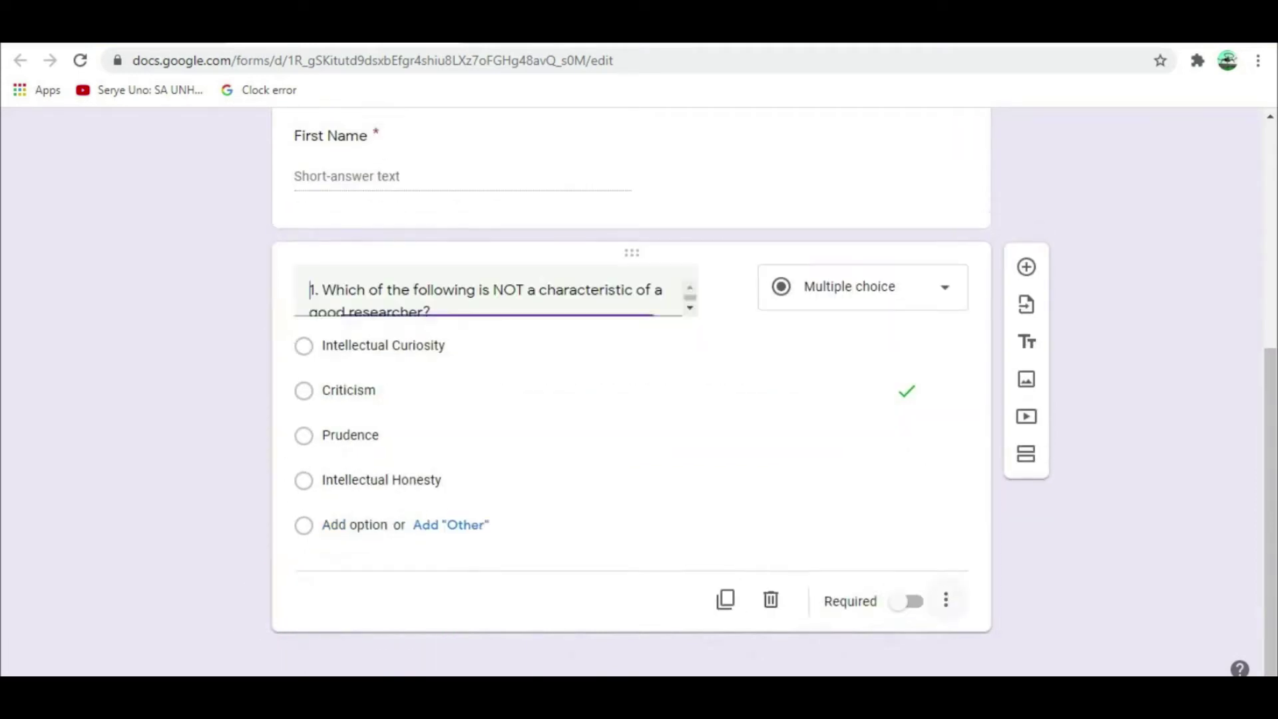
pyautogui.click(905, 601)
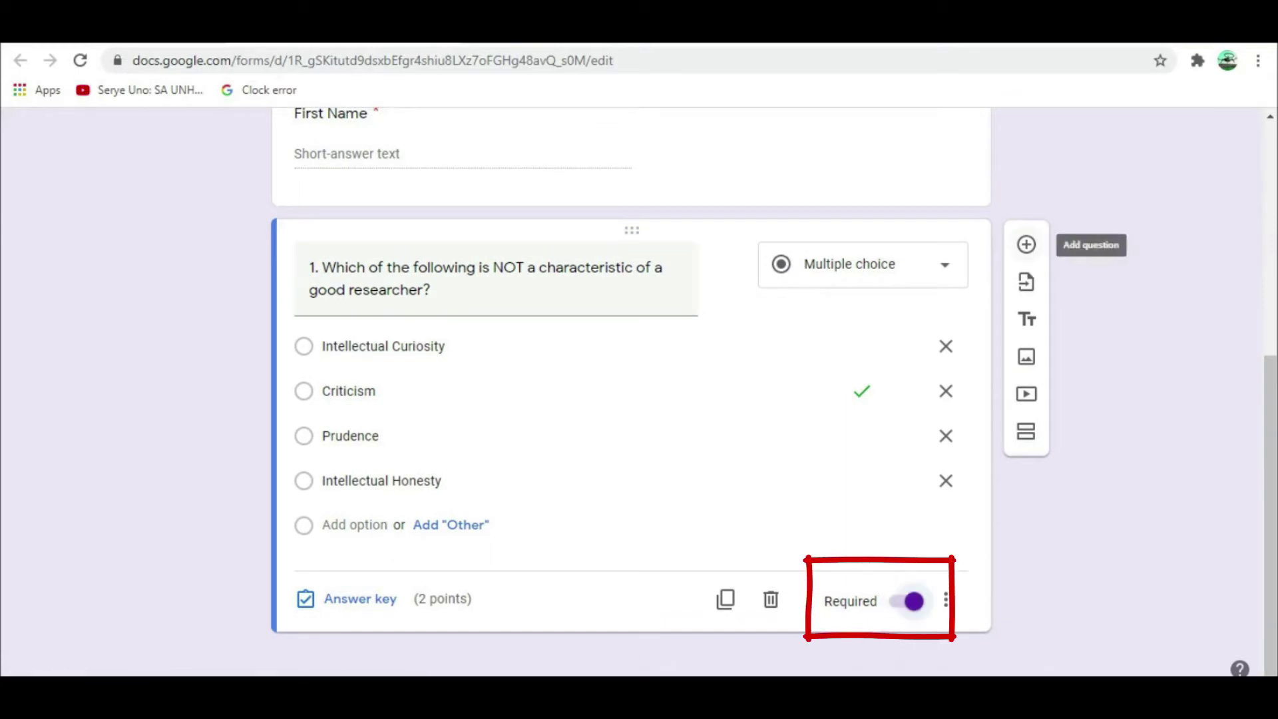
# Step: Add question 2: complete Calmorin's (2002) definition of research as scientific investigation of phenomena, including collection, presentation, analysis and interpretation of facts linking man's ____ with reality
pyautogui.click(1027, 245)
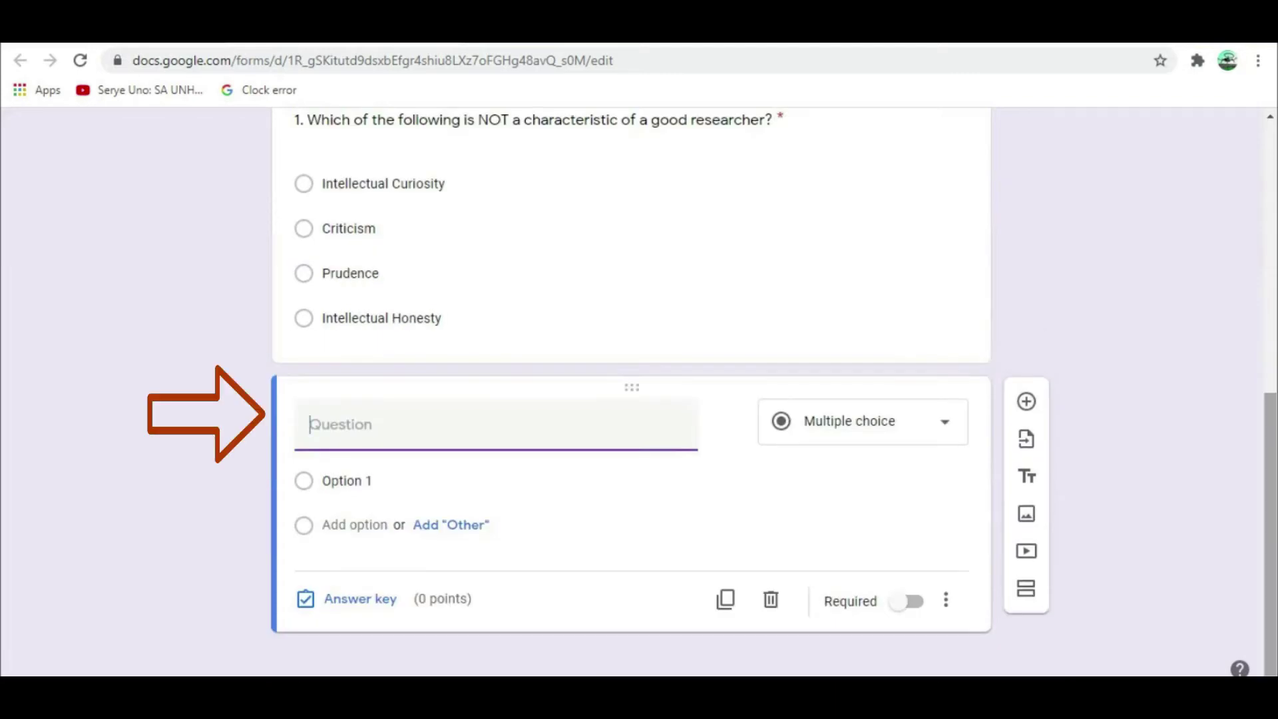
pyautogui.write('2. Complete t')
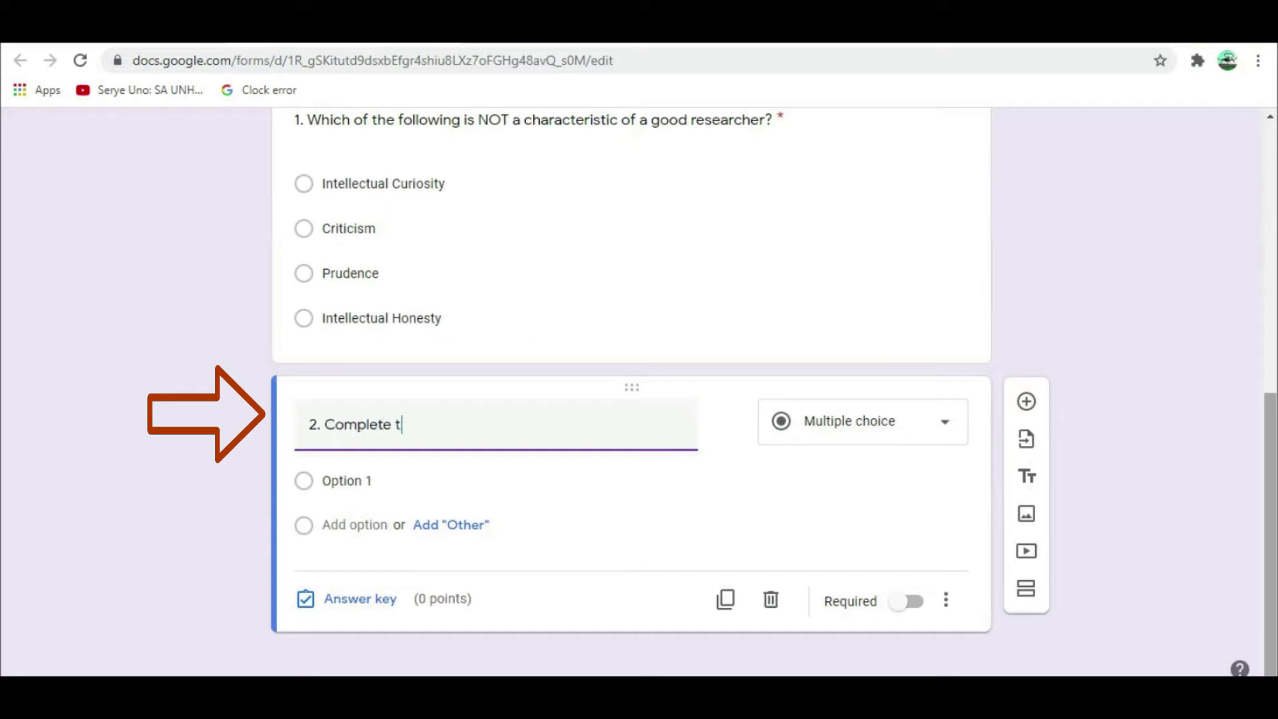
pyautogui.write('he statement: Acc')
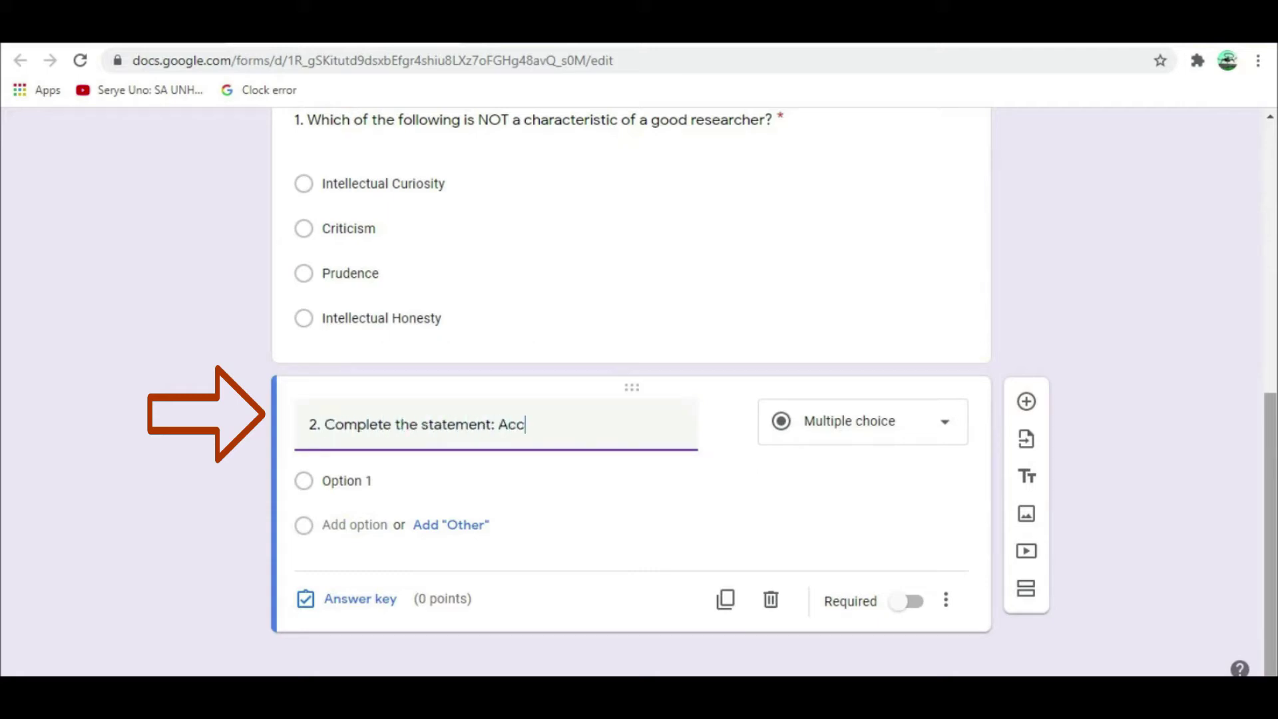
pyautogui.write('ording to Calmorin (2002')
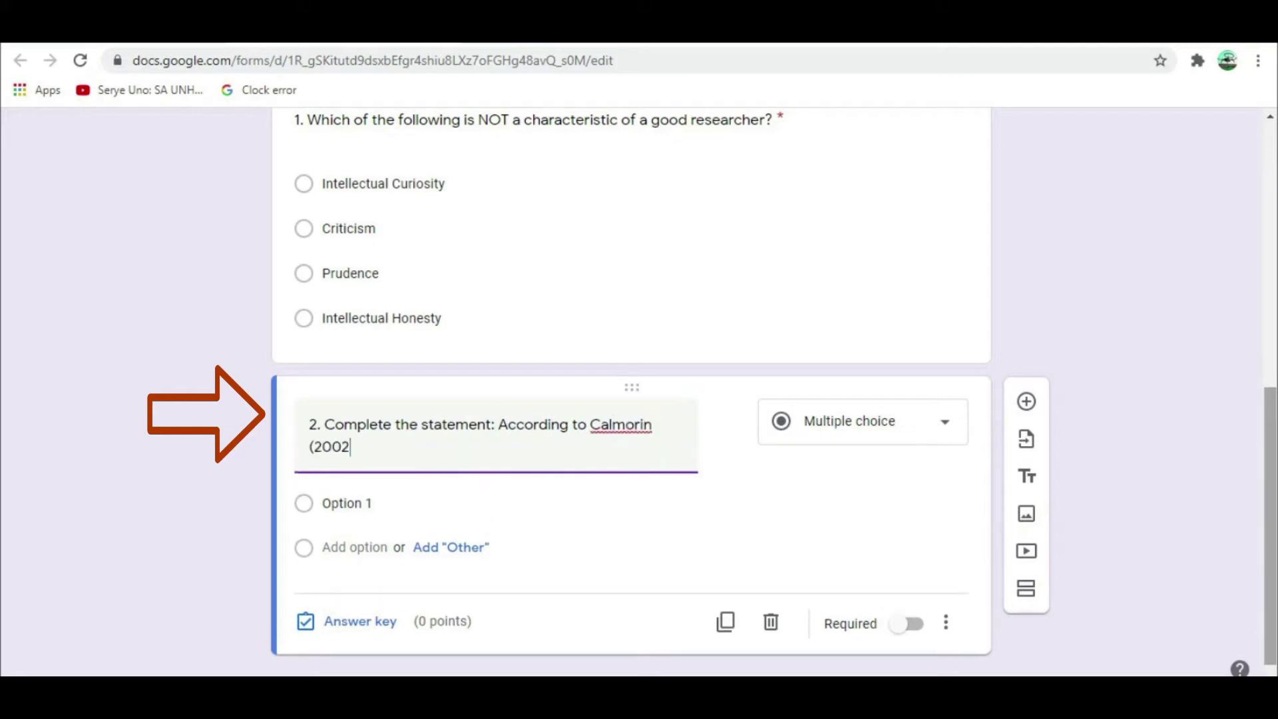
pyautogui.write('), research is a scientific investi')
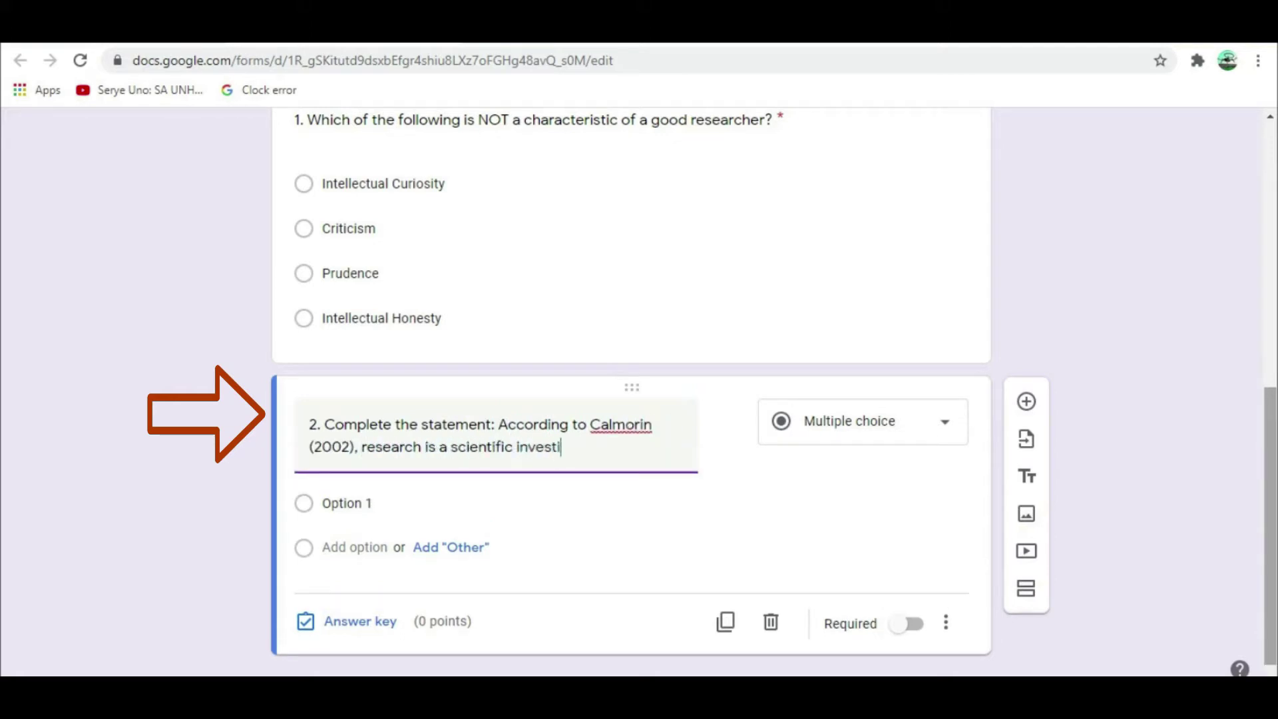
pyautogui.write('gation of phenomena, w')
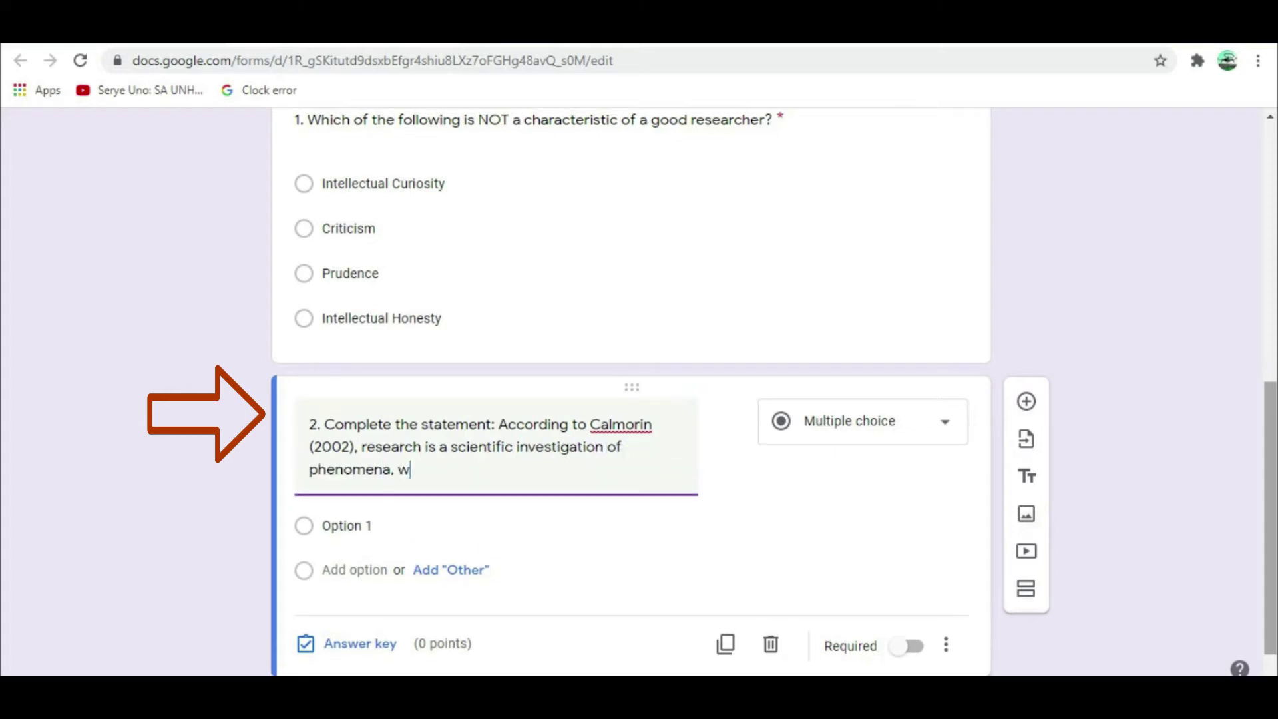
pyautogui.write('hich includes collectio')
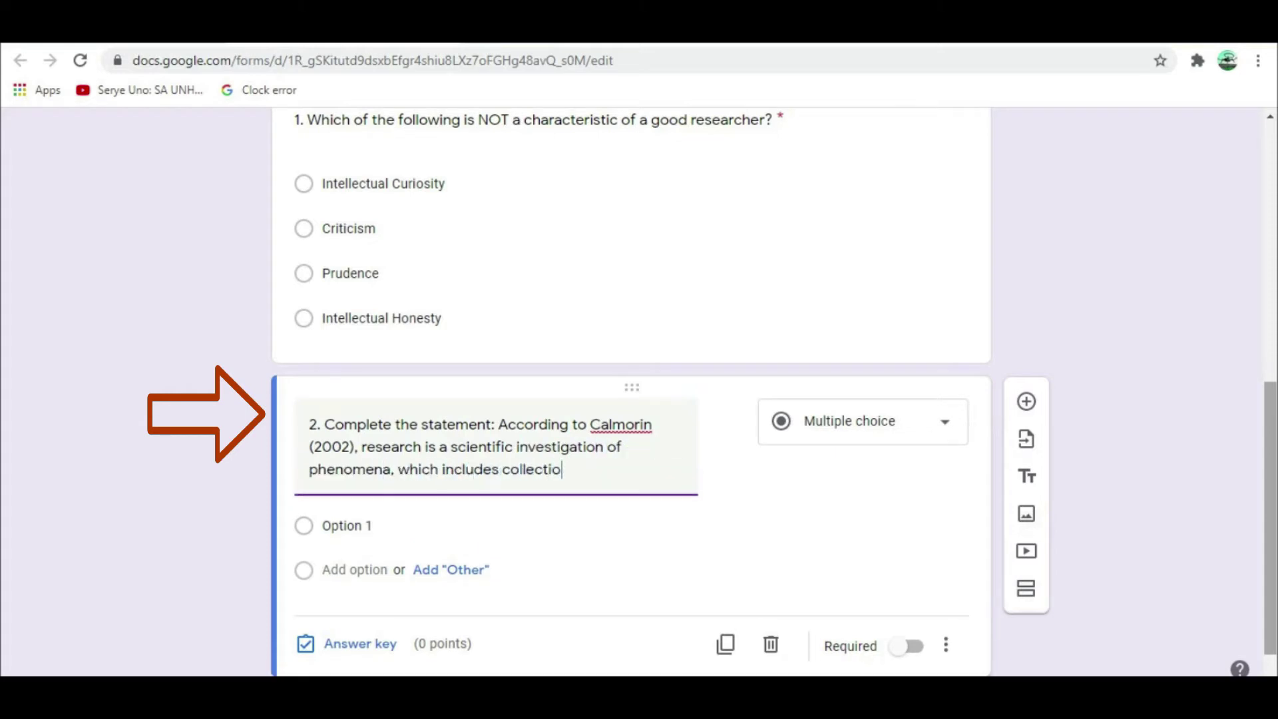
pyautogui.write('n, presentation, ana')
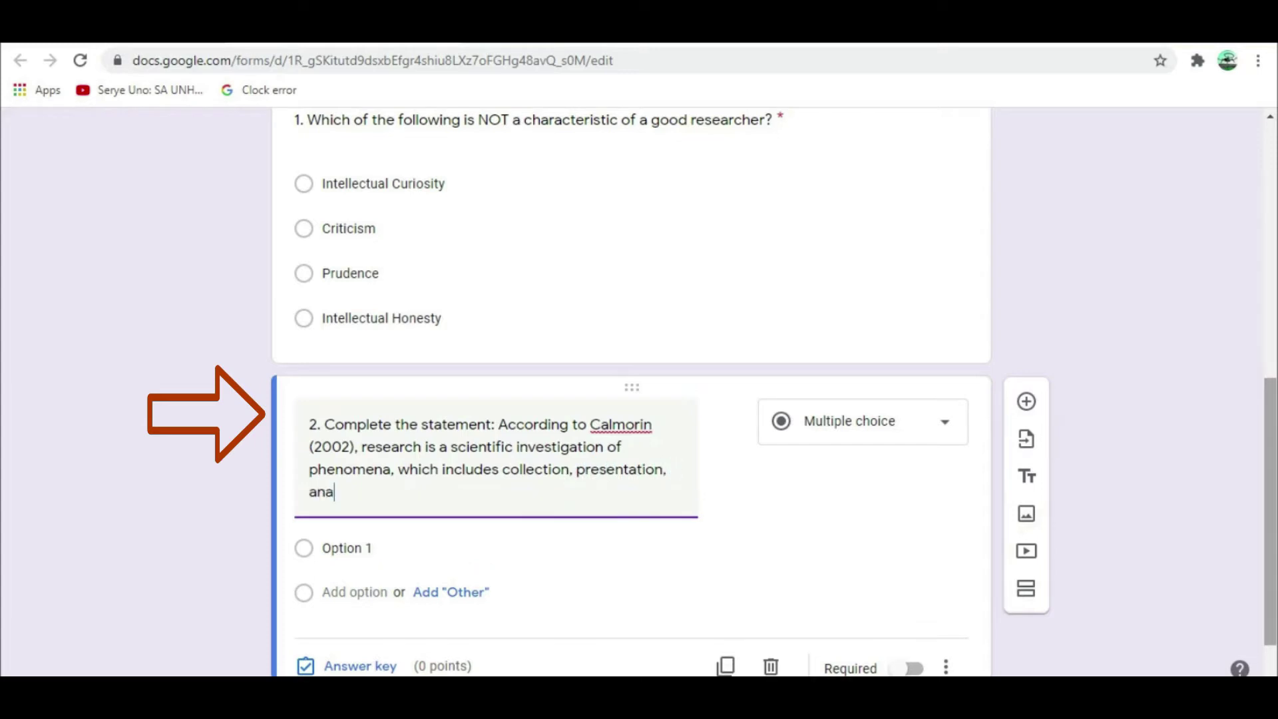
pyautogui.write('lysis and interpretat')
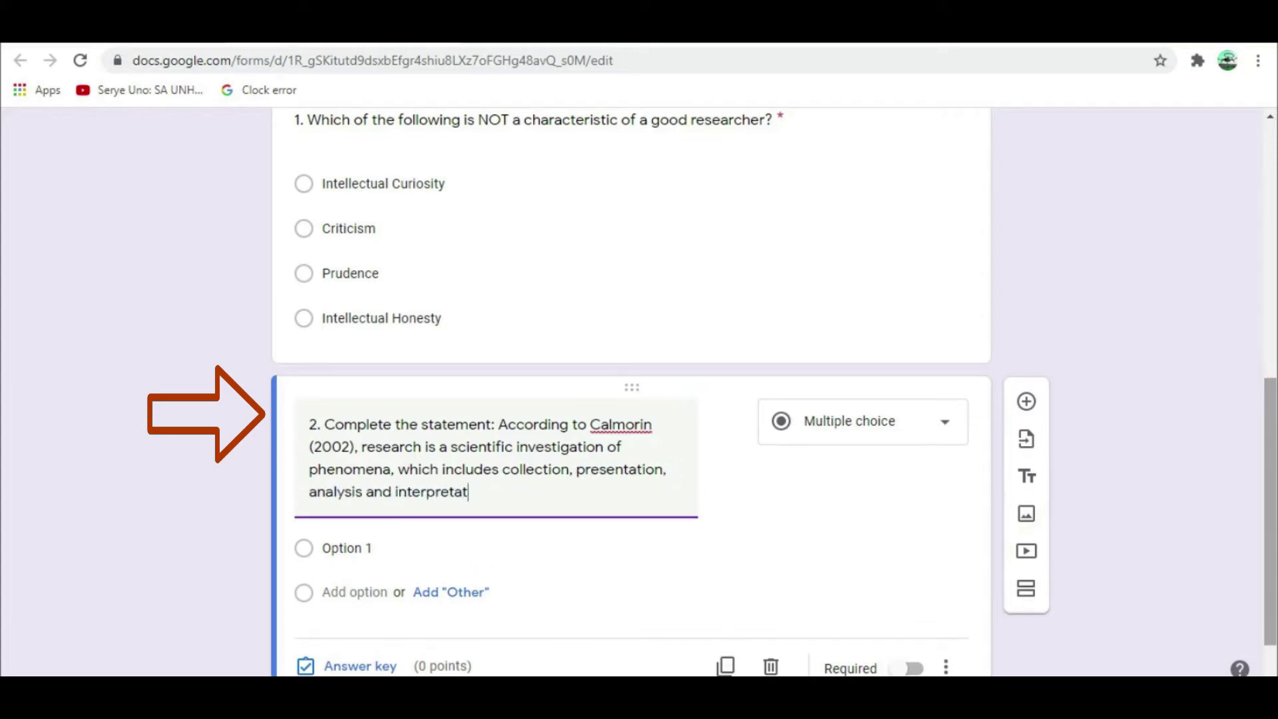
pyautogui.write('ion of facts that')
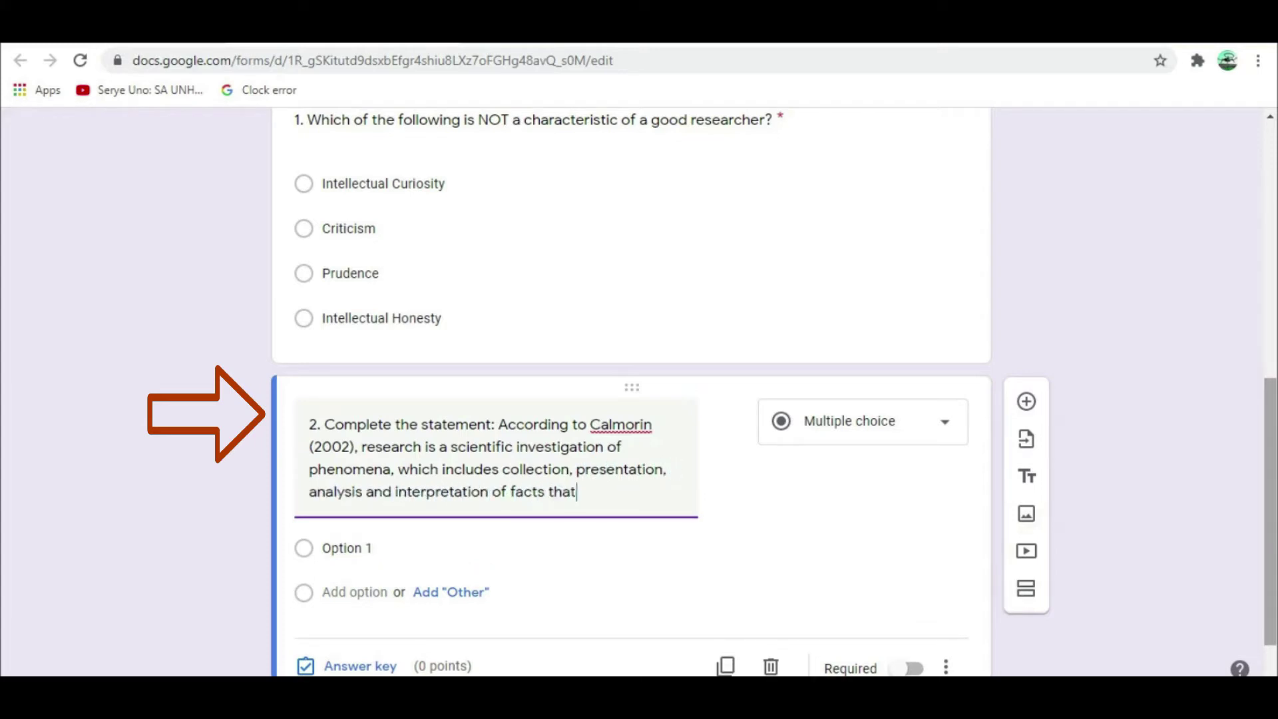
pyautogui.write(" link man's __________________with reality.")
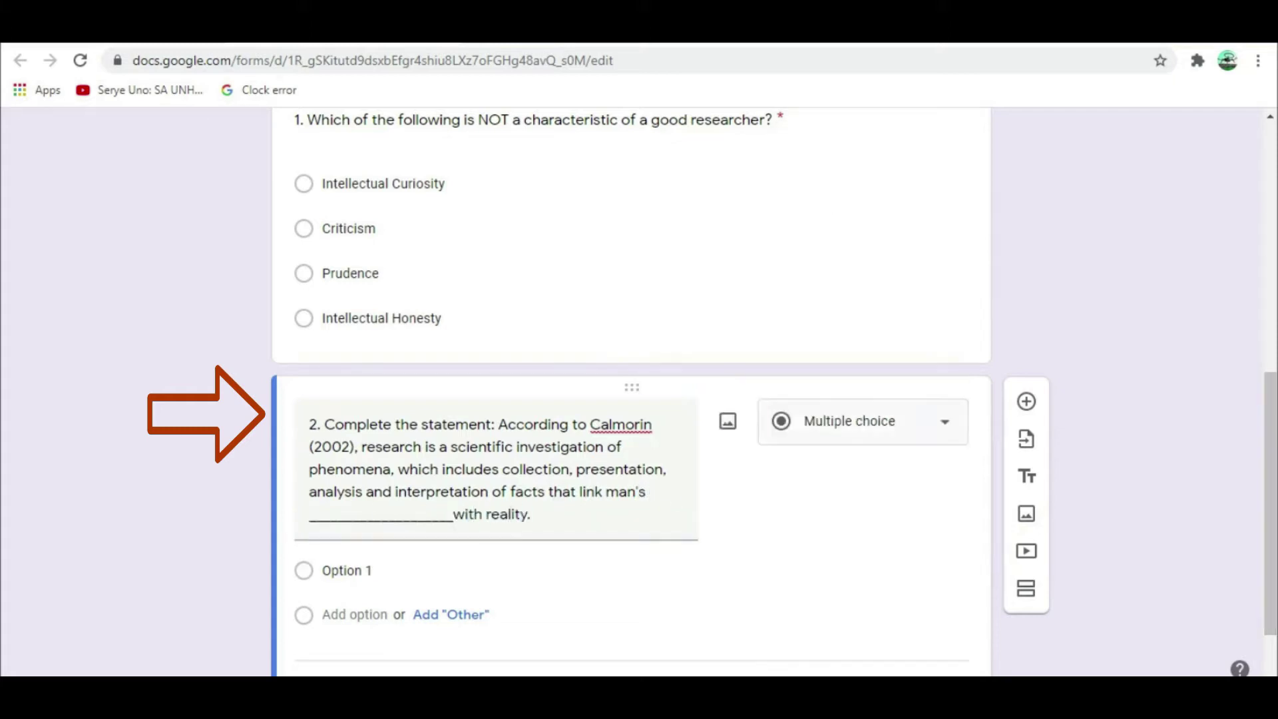
# Step: Give question 2 the answer options expectation, speculations, curiosity and knowledge
pyautogui.click(346, 570)
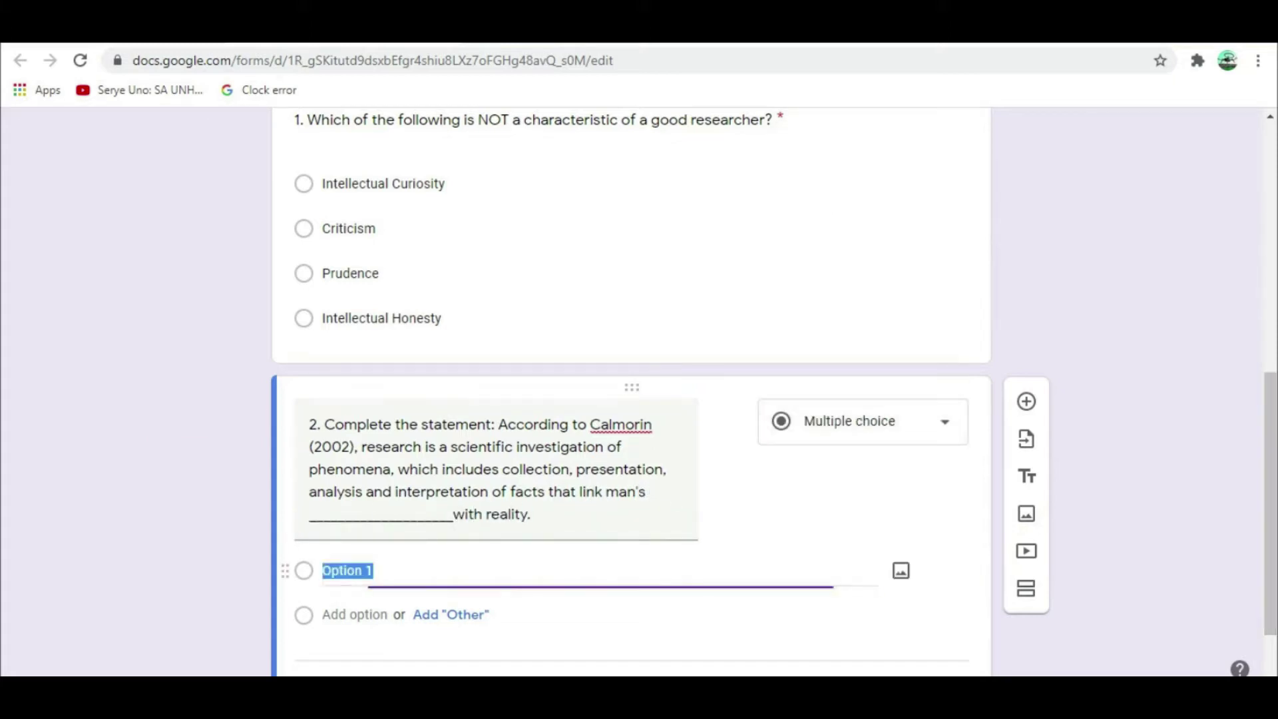
pyautogui.write('expectation')
pyautogui.press('Return')
pyautogui.write('speculations')
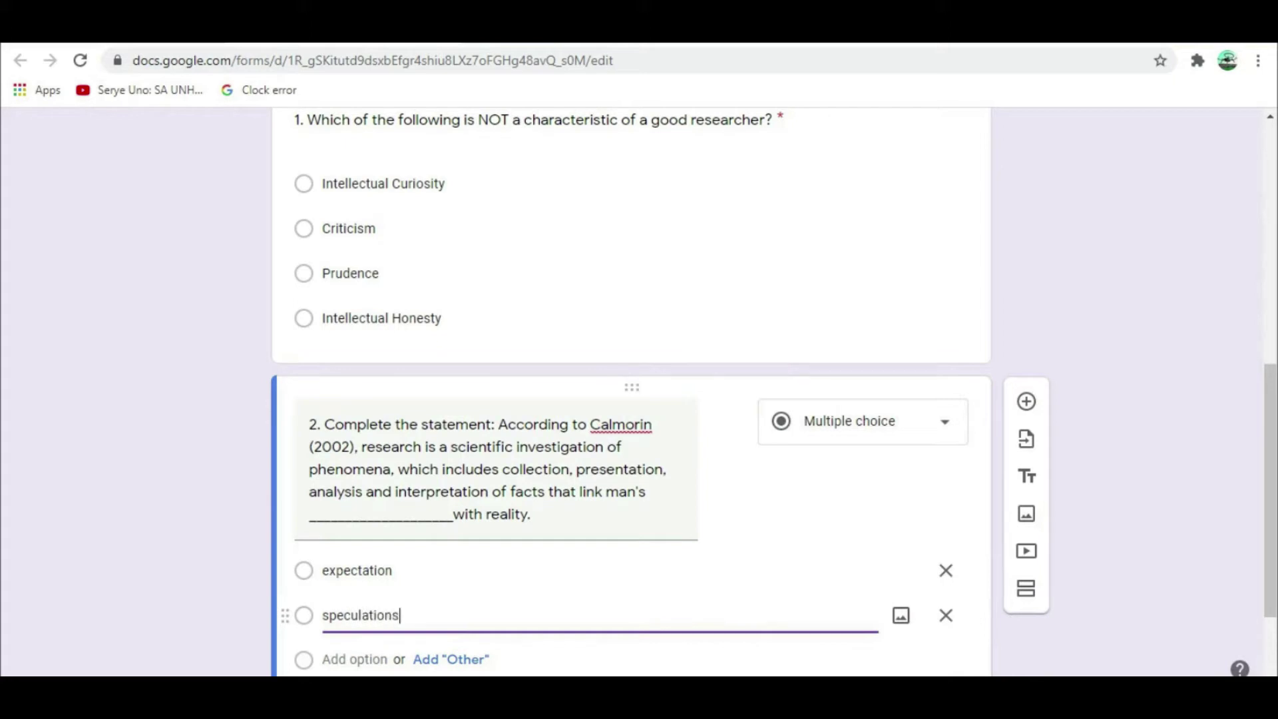
pyautogui.press('Return')
pyautogui.write('curiosity')
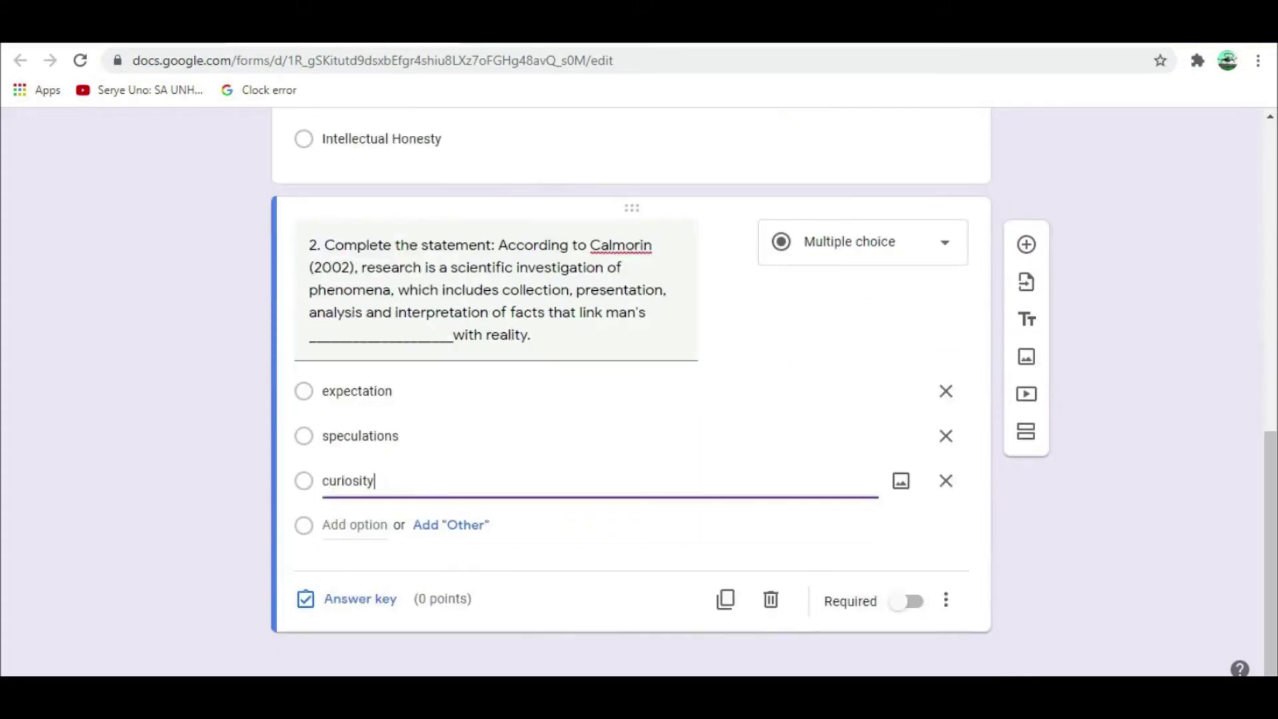
pyautogui.press('Return')
pyautogui.write('knowledge')
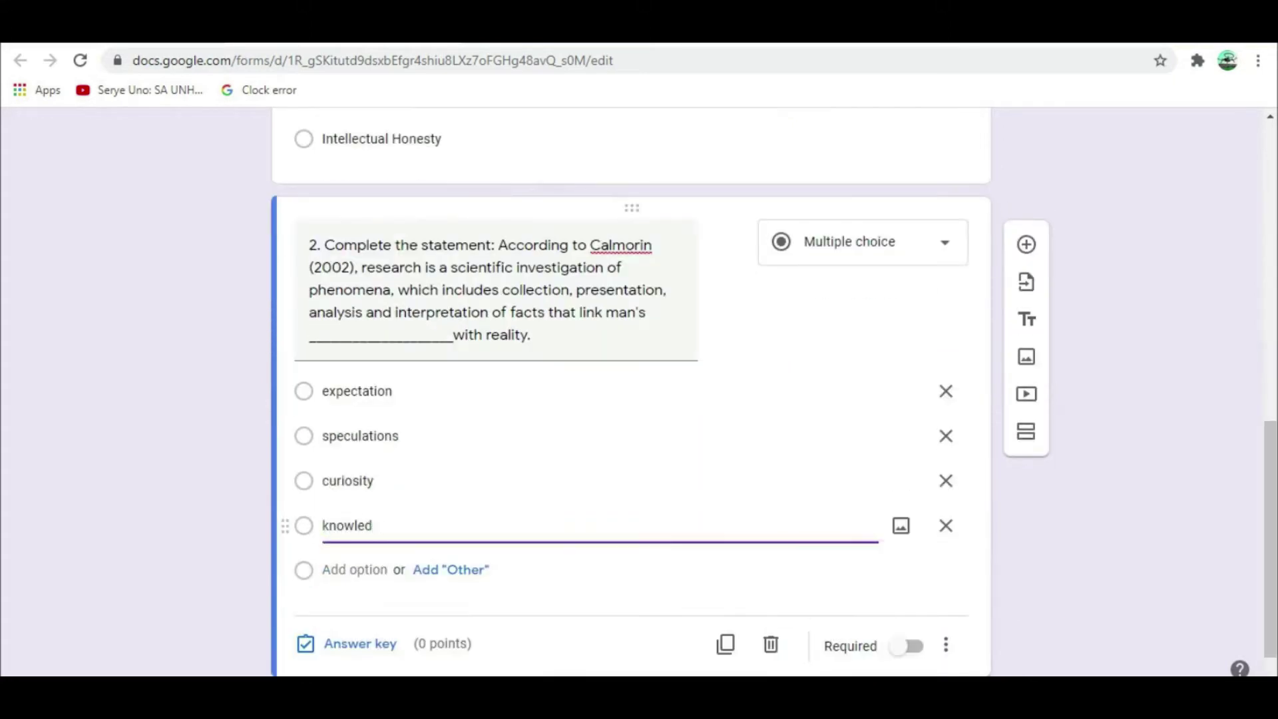
# Step: Set curiosity as question 2's correct answer, worth 2 points, and make the question required
pyautogui.scroll(-1, 631, 392)
pyautogui.click(359, 598)
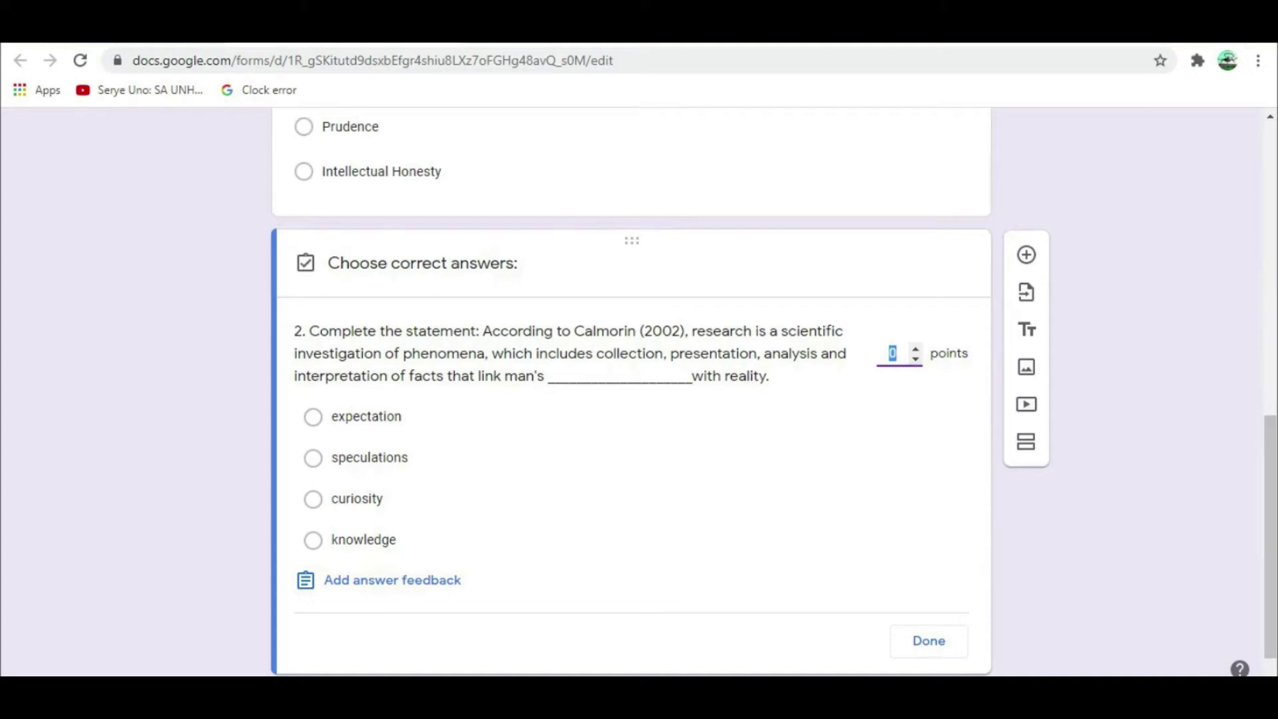
pyautogui.click(313, 499)
pyautogui.click(914, 348)
pyautogui.click(915, 347)
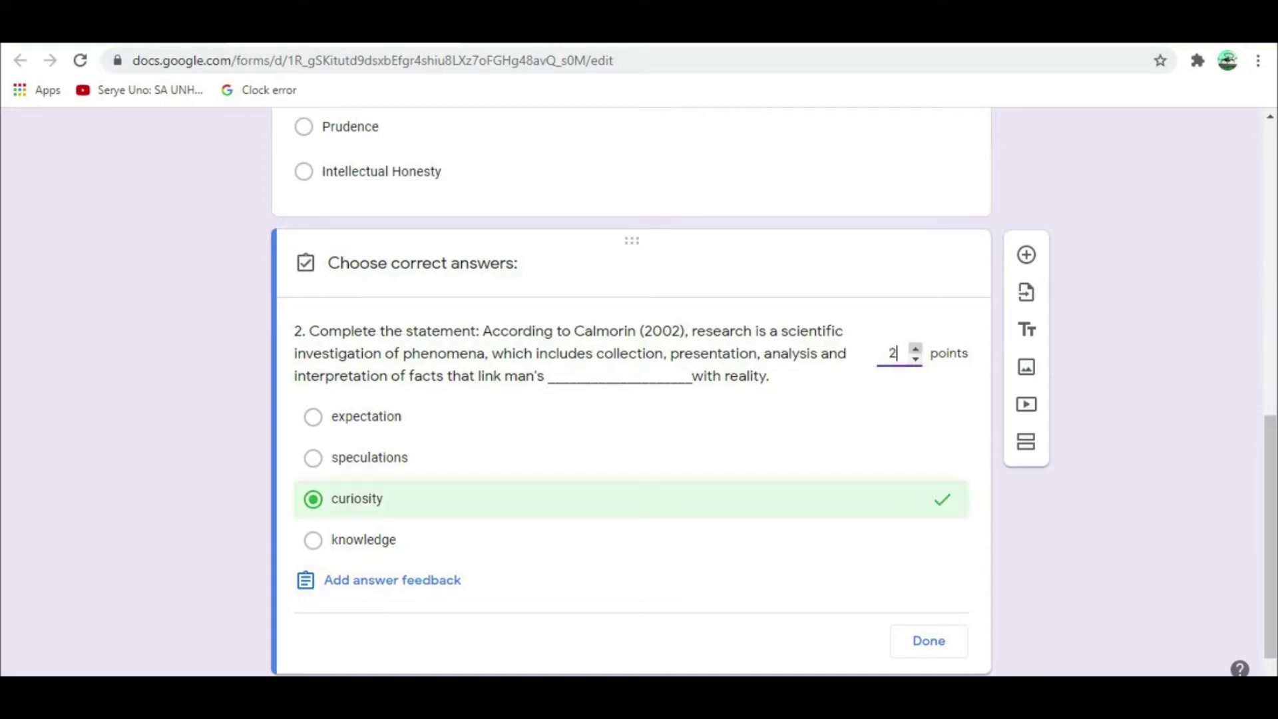
pyautogui.click(928, 641)
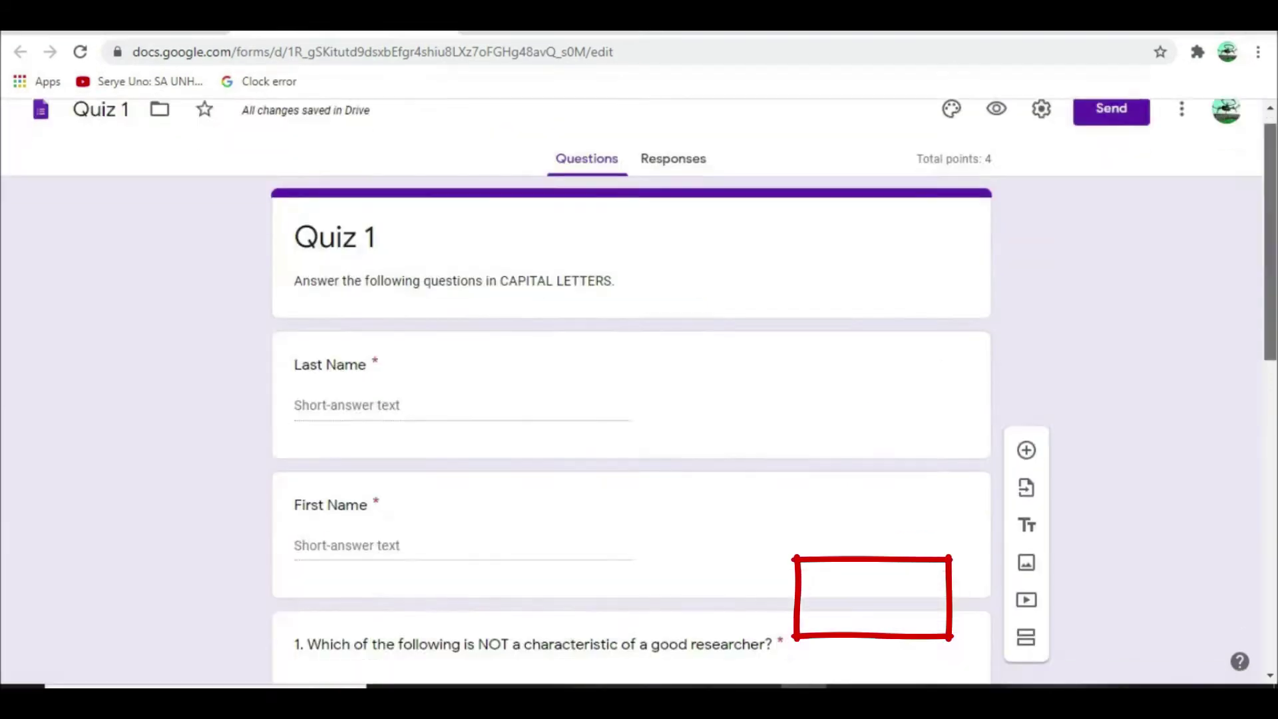
pyautogui.scroll(-10, 630, 400)
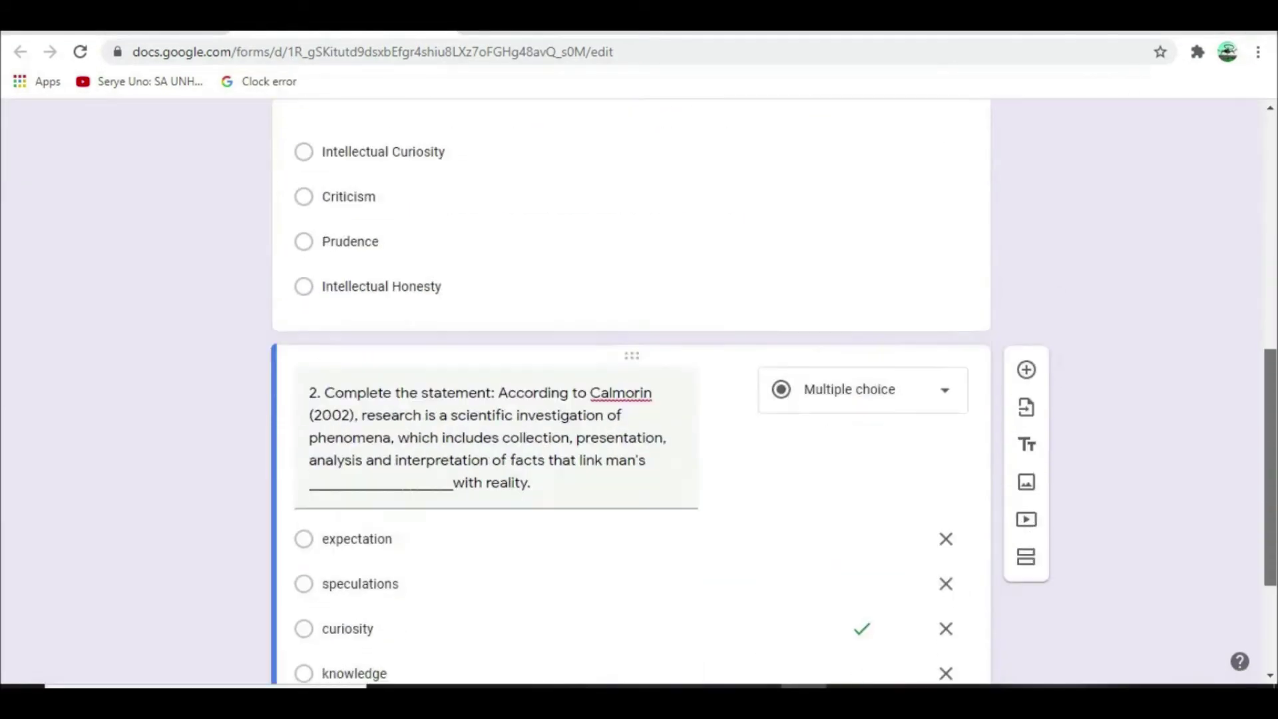
pyautogui.click(907, 601)
# Step: Add question 3: in Column A are the field of study /topics to be explored in research, in Column B the institution or agencies; match Column A with Column B
pyautogui.click(1026, 236)
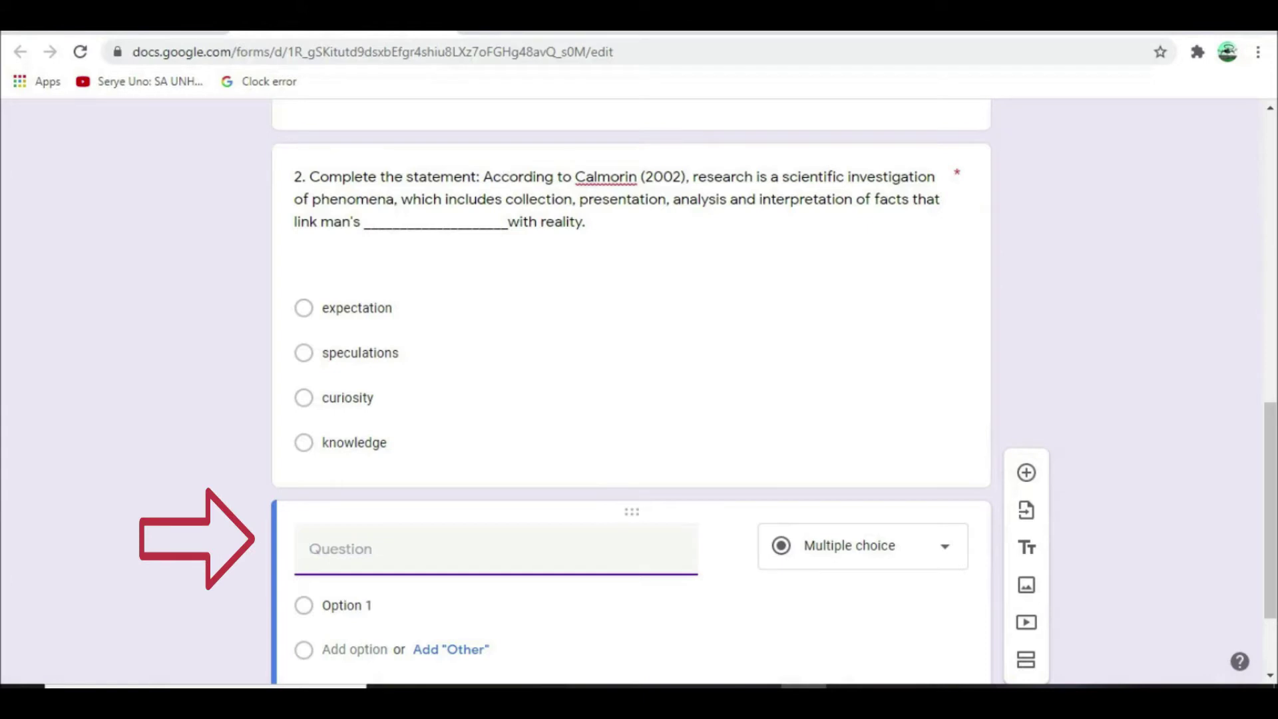
pyautogui.write('3. In Column A are the field')
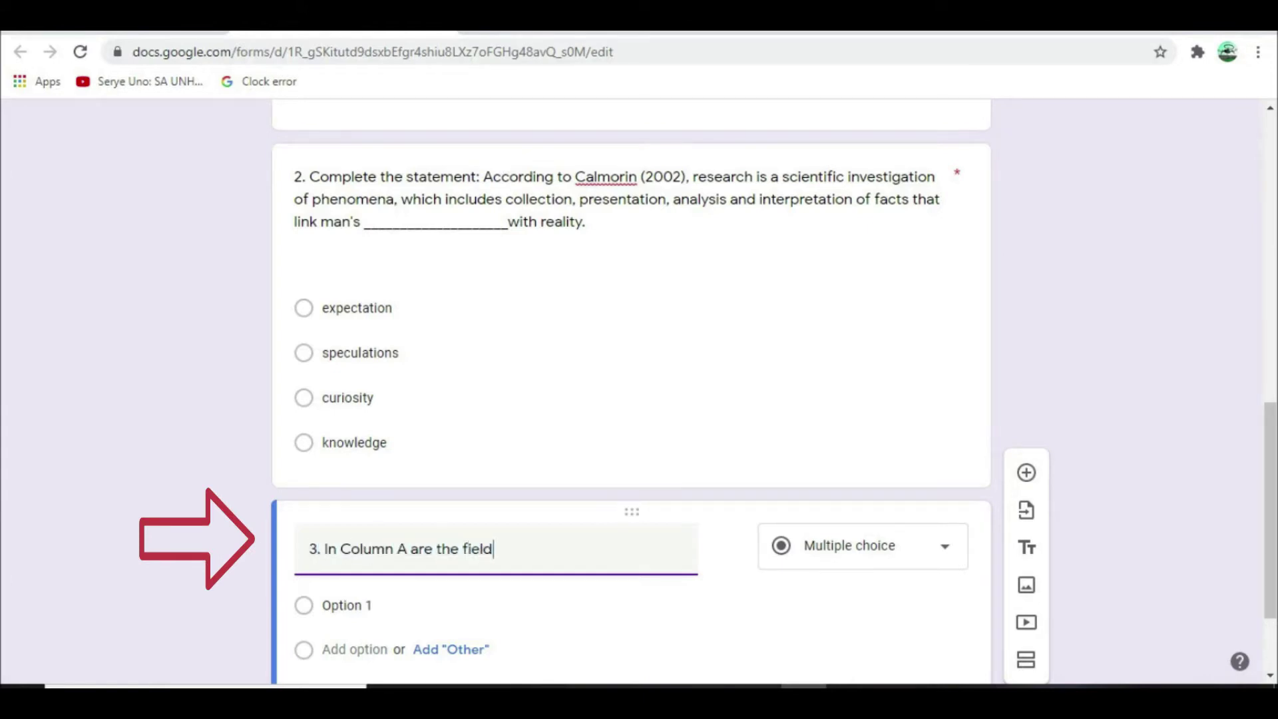
pyautogui.write(' of study /topics to be explored in')
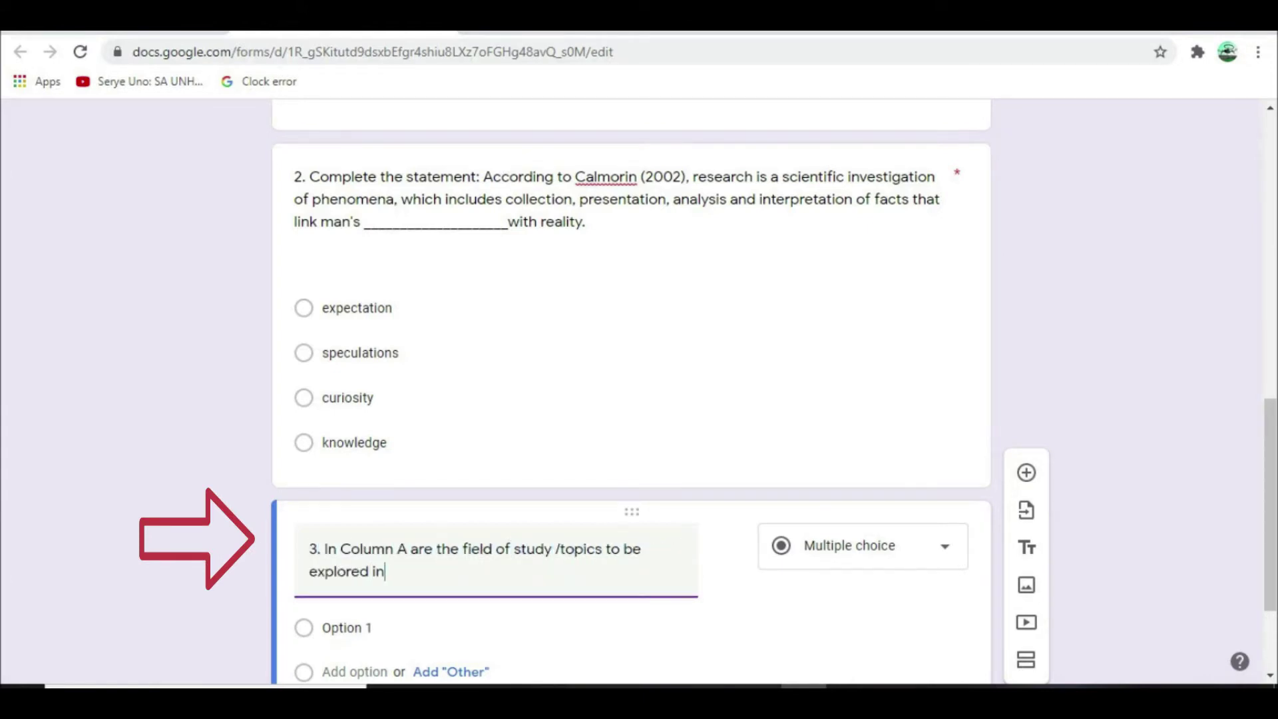
pyautogui.write(' research and in Column B ')
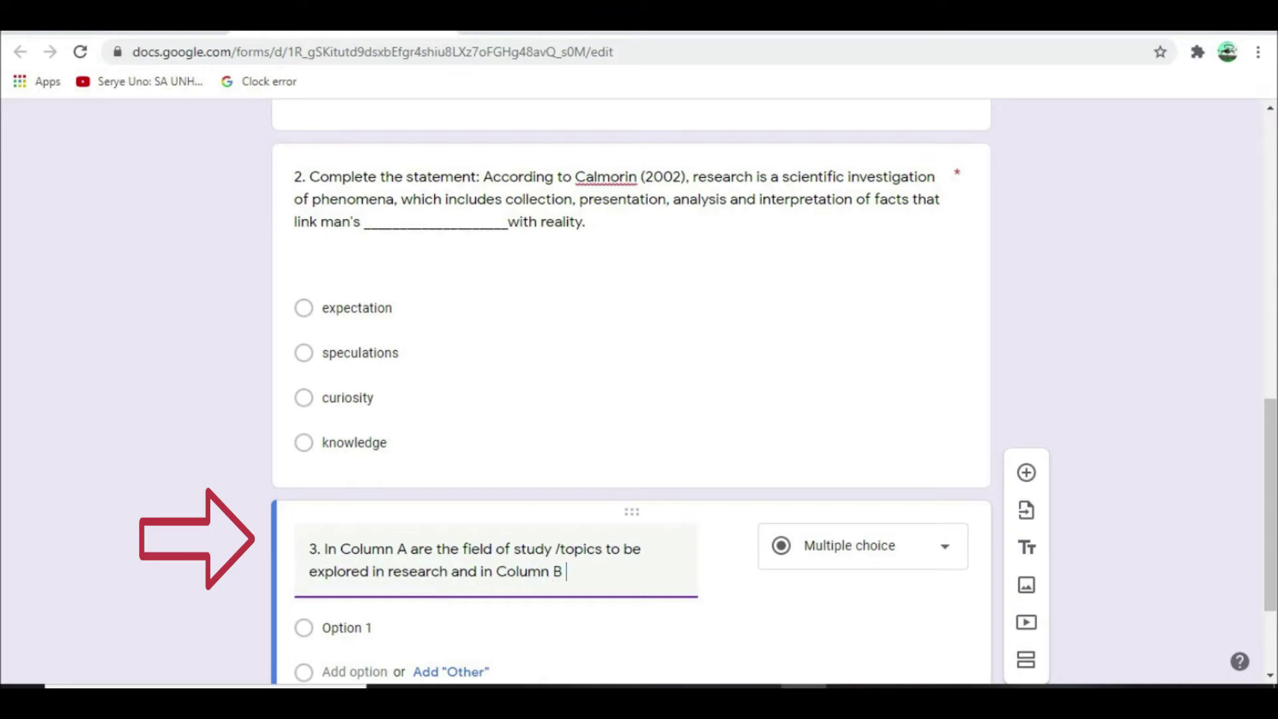
pyautogui.write('are the institution or agen')
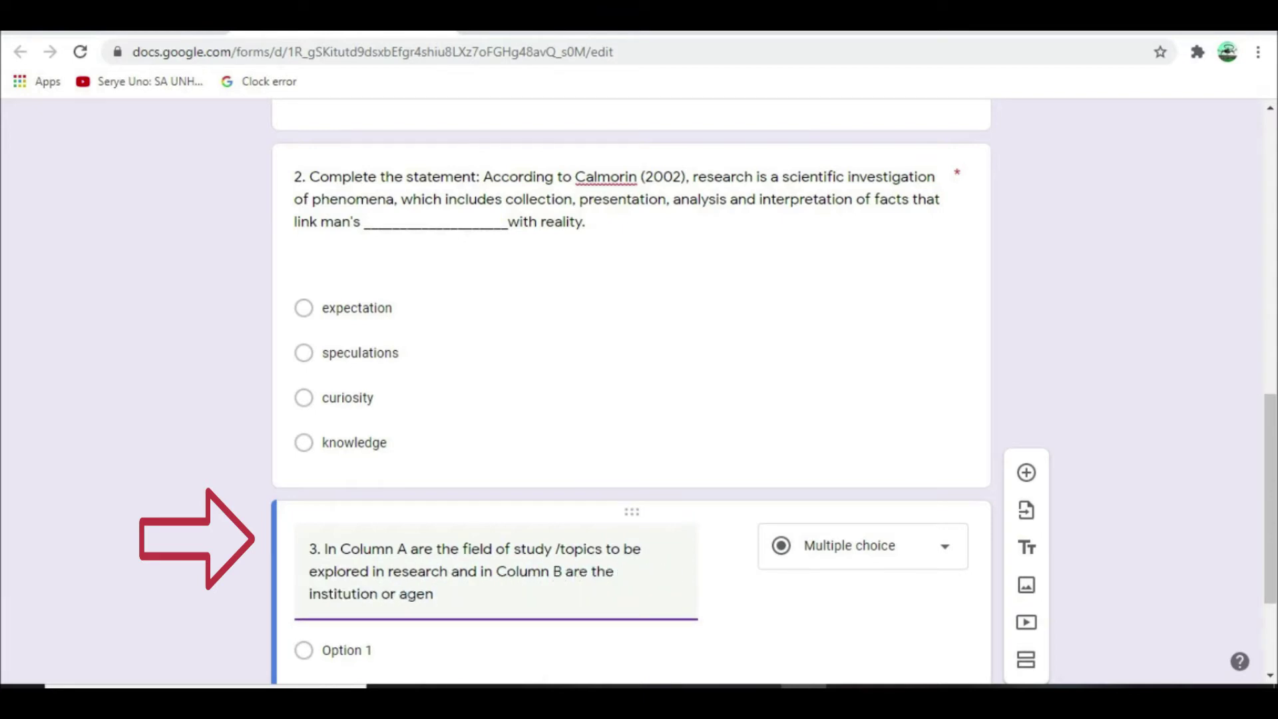
pyautogui.write('cies. Match COlumn A')
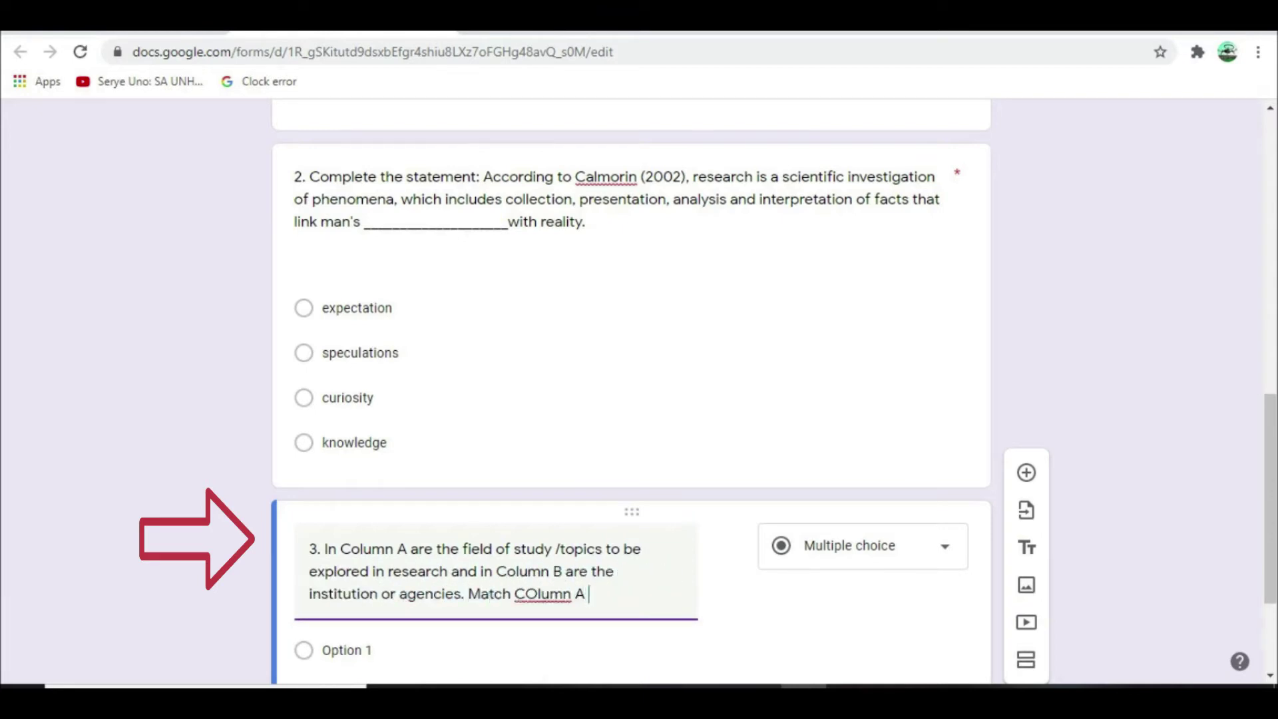
pyautogui.press('BackSpace')
pyautogui.press('BackSpace')
pyautogui.press('BackSpace')
pyautogui.press('BackSpace')
pyautogui.press('BackSpace')
pyautogui.press('BackSpace')
pyautogui.press('BackSpace')
pyautogui.press('BackSpace')
pyautogui.write('olumn A with COlumn')
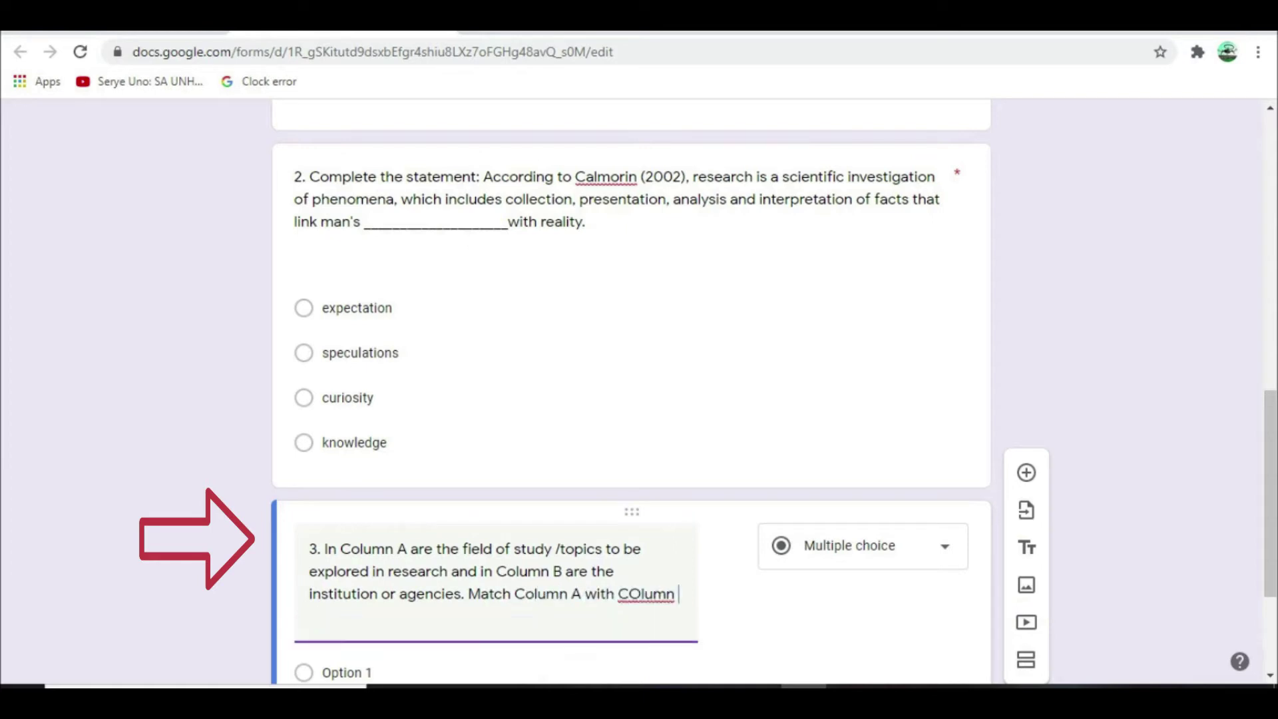
pyautogui.press('BackSpace')
pyautogui.press('BackSpace')
pyautogui.press('BackSpace')
pyautogui.press('BackSpace')
pyautogui.press('BackSpace')
pyautogui.write('olumn B.')
# Step: Make question 3 a multiple-choice grid with the rows Irradiation, Feed Additive for Shrimp and Comprehensive strength of concrete
pyautogui.scroll(-3, 631, 393)
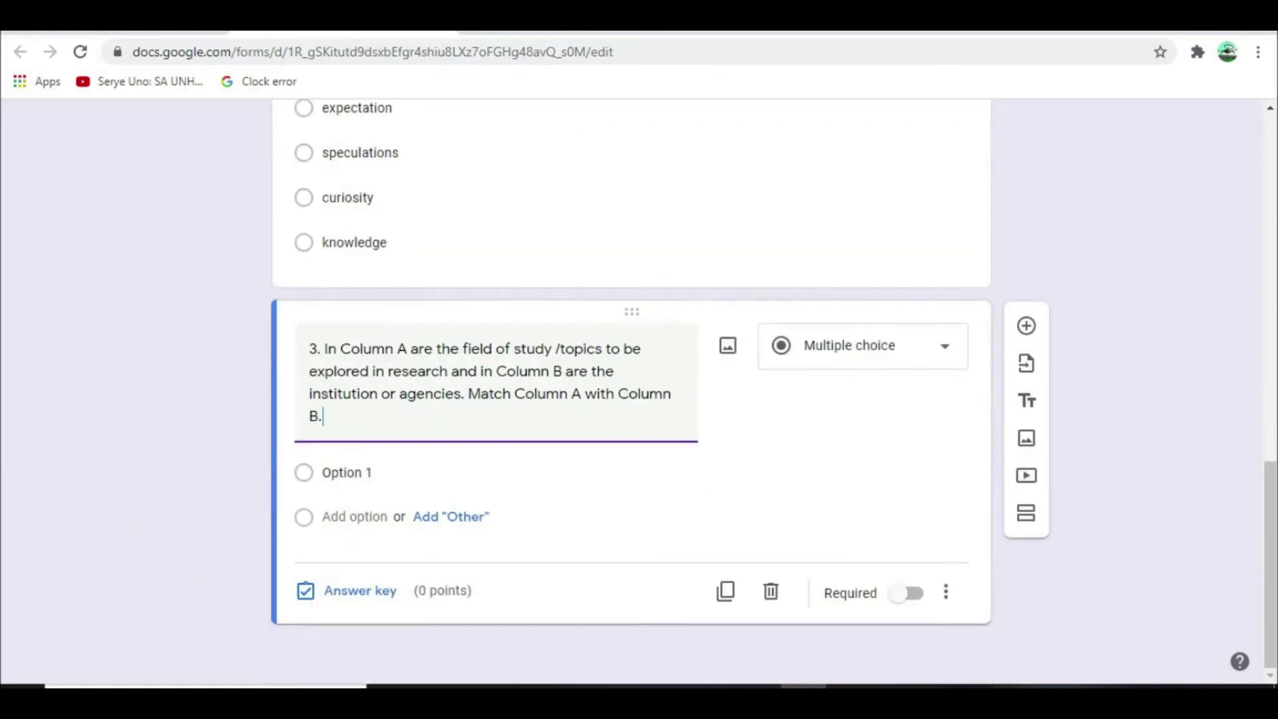
pyautogui.click(862, 345)
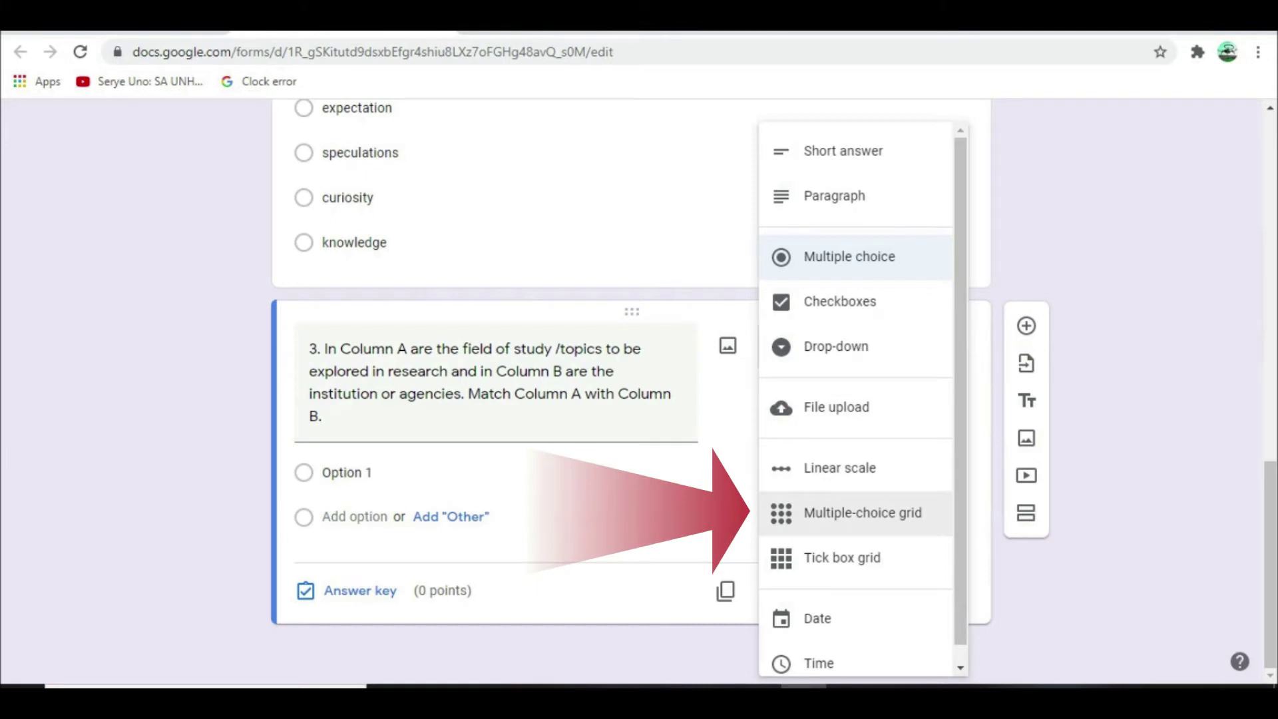
pyautogui.click(863, 513)
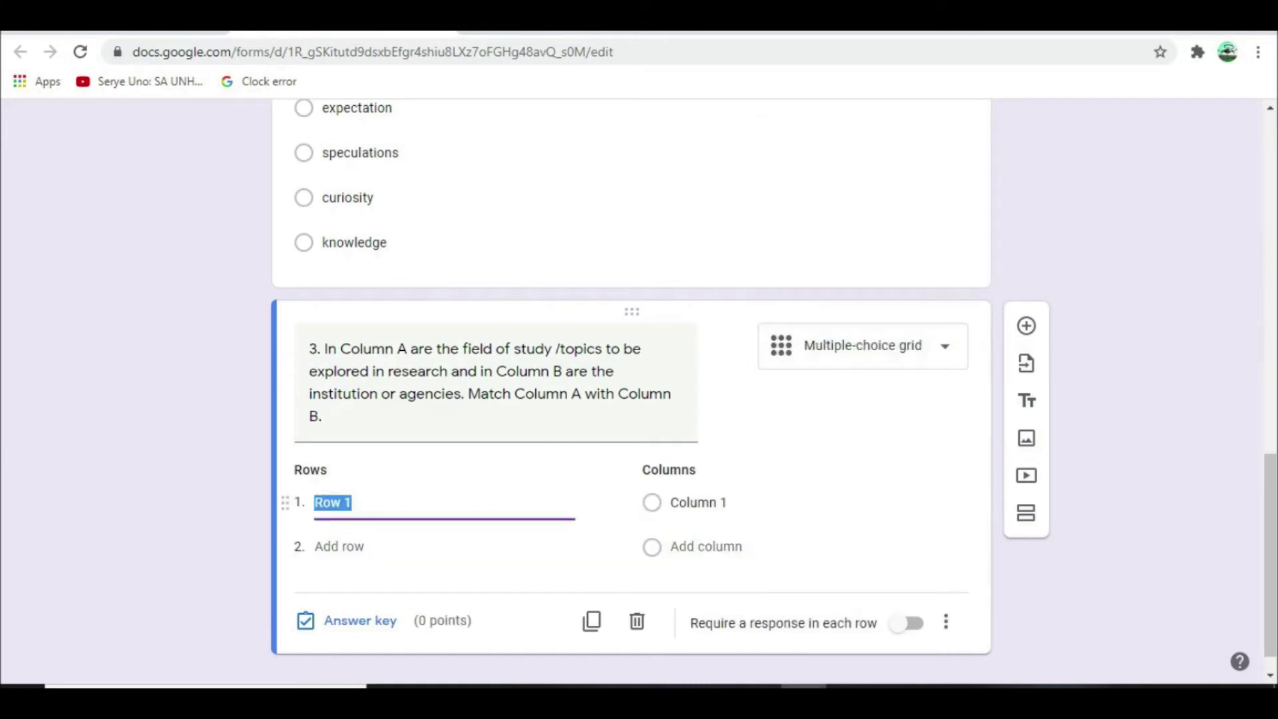
pyautogui.write('Irradiation')
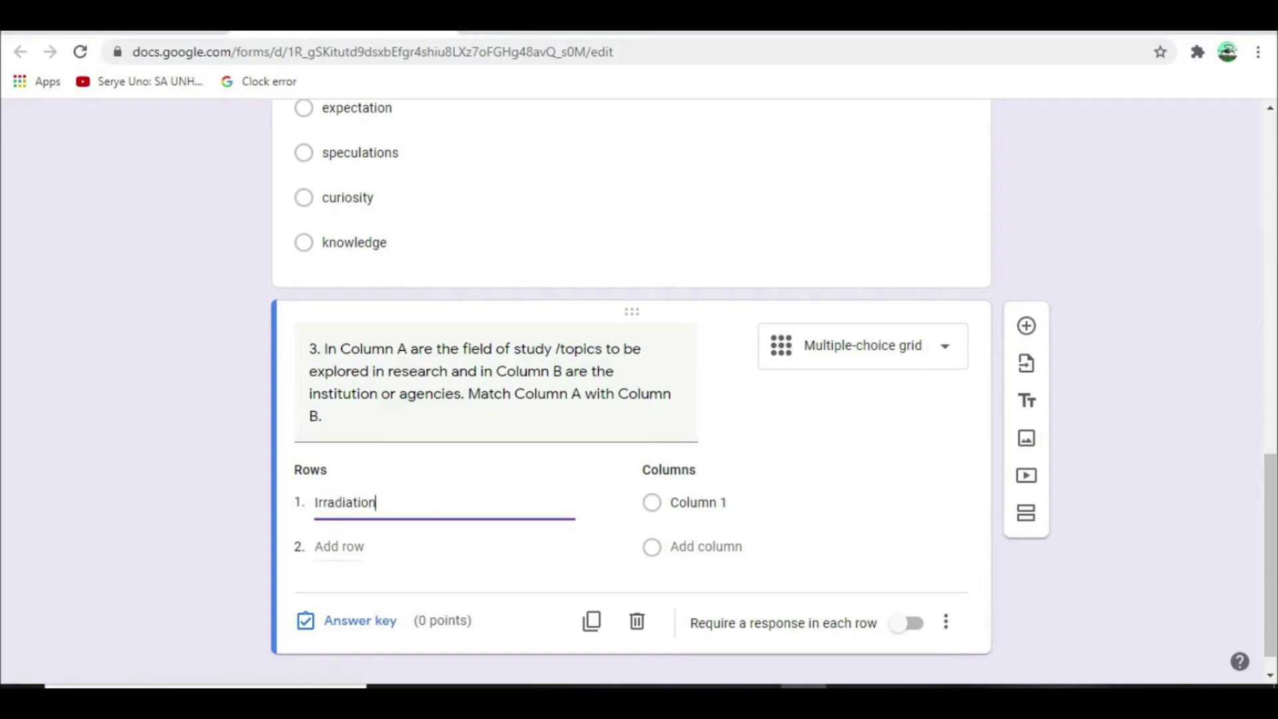
pyautogui.press('Return')
pyautogui.write('Feed Additive for Shrimp')
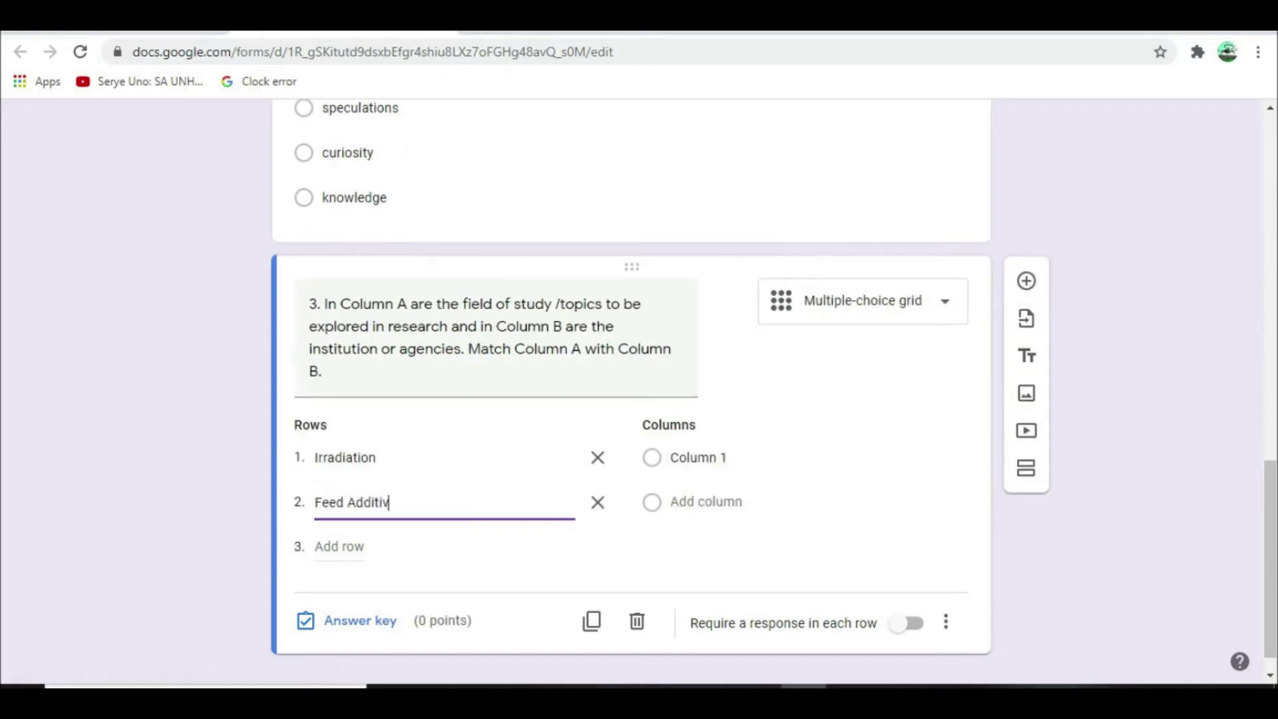
pyautogui.press('Return')
pyautogui.write('C')
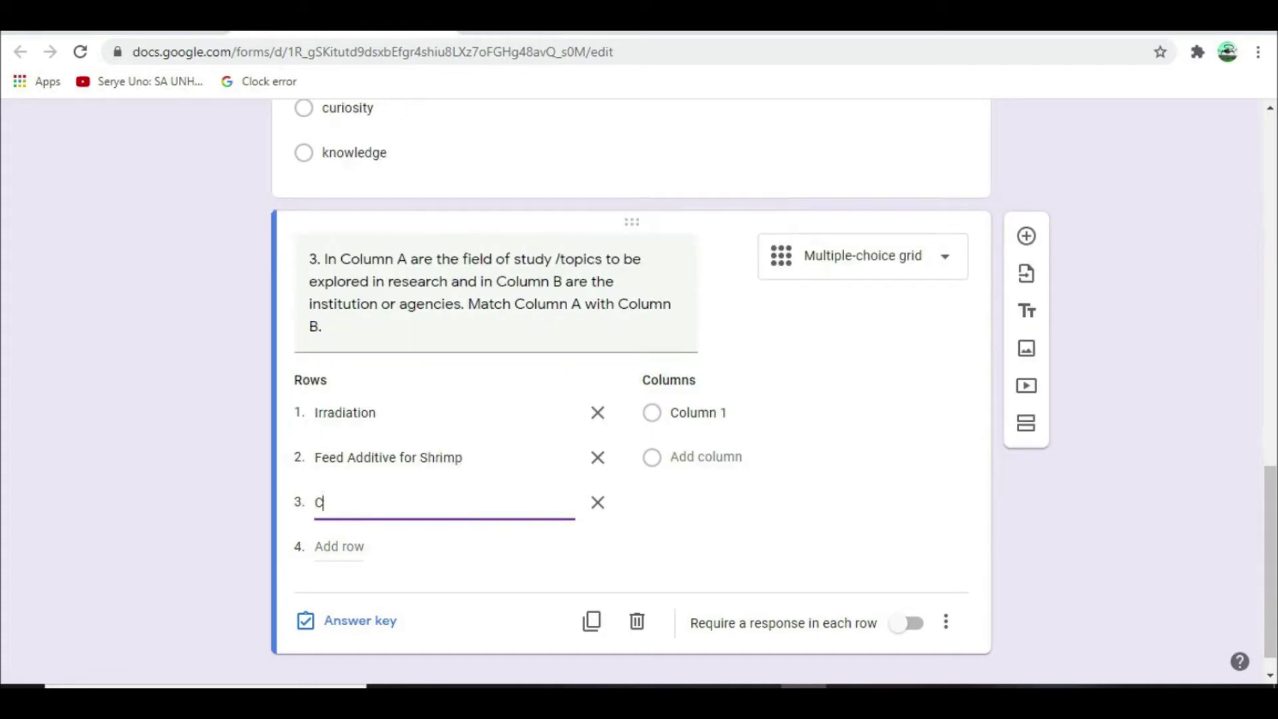
pyautogui.write('omprehensive s')
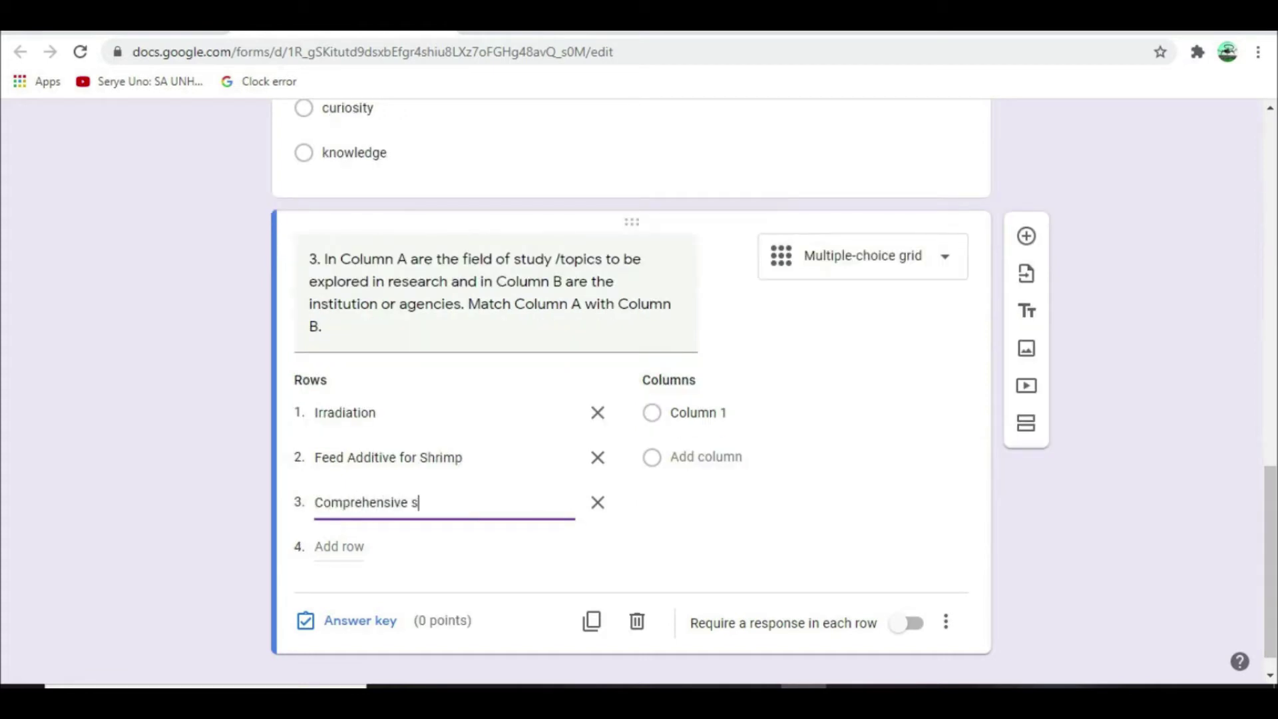
pyautogui.write('trength of concra')
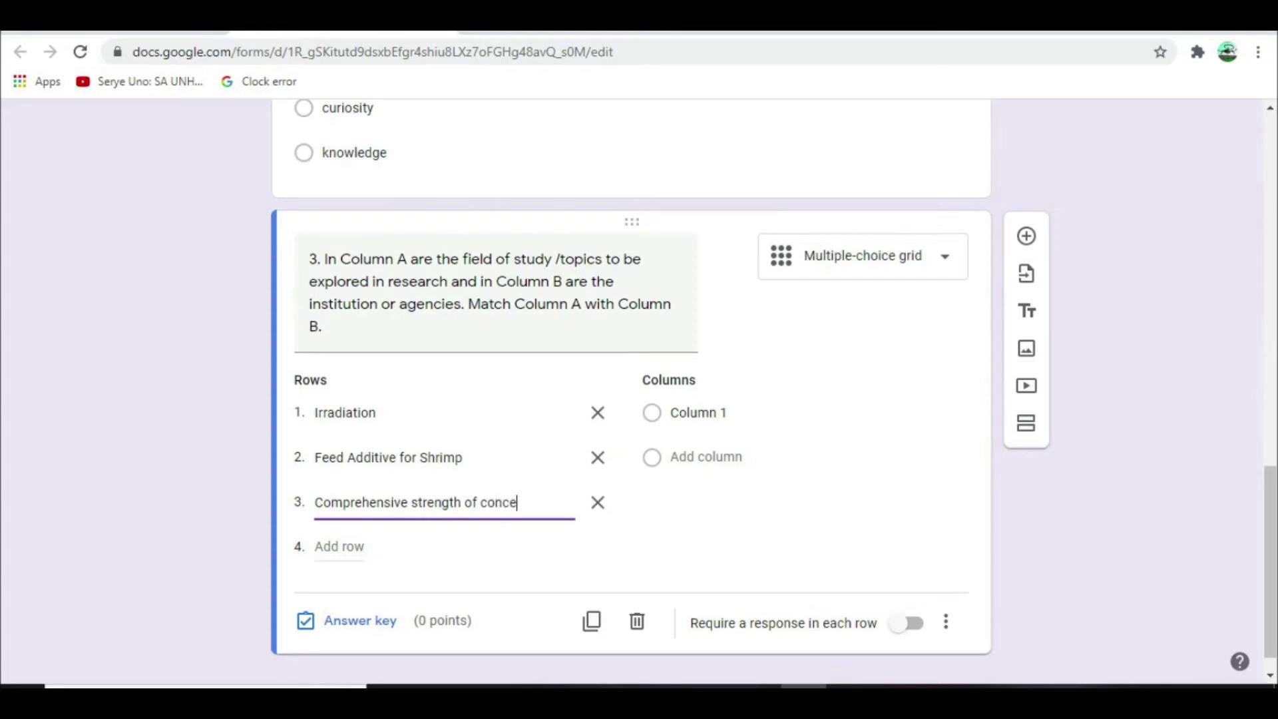
pyautogui.press('BackSpace')
pyautogui.press('BackSpace')
pyautogui.press('BackSpace')
pyautogui.press('BackSpace')
pyautogui.press('BackSpace')
pyautogui.press('BackSpace')
pyautogui.write('concrete')
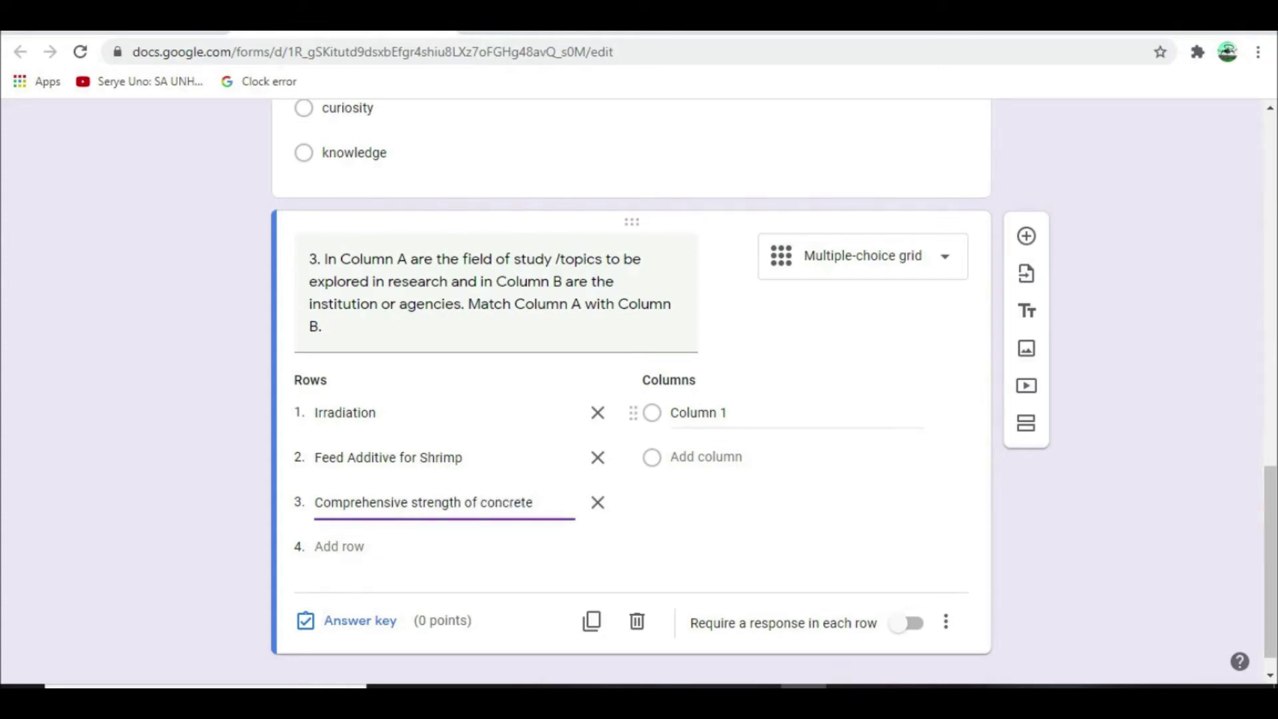
# Step: Give question 3's grid the columns DPWH, PNRI and SEAFDEC
pyautogui.click(698, 413)
pyautogui.write('DPWH')
pyautogui.press('Return')
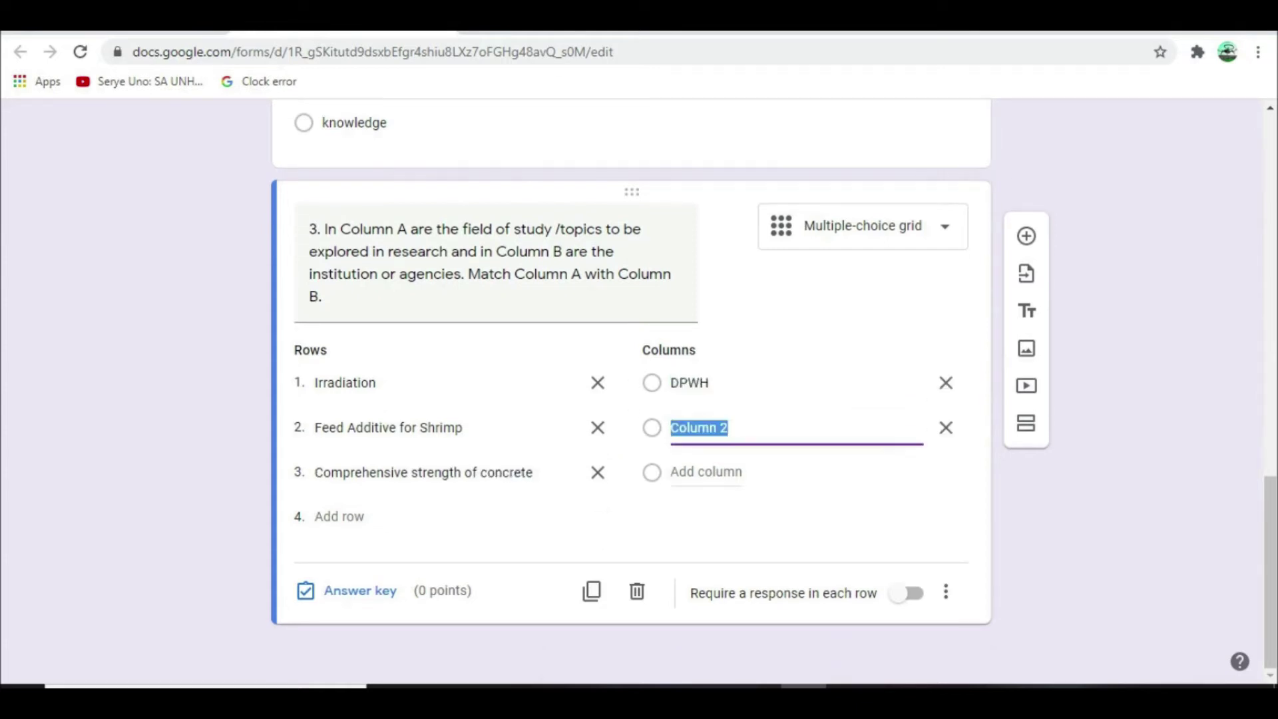
pyautogui.write('PNRI')
pyautogui.press('Return')
pyautogui.write('SEAFDEC')
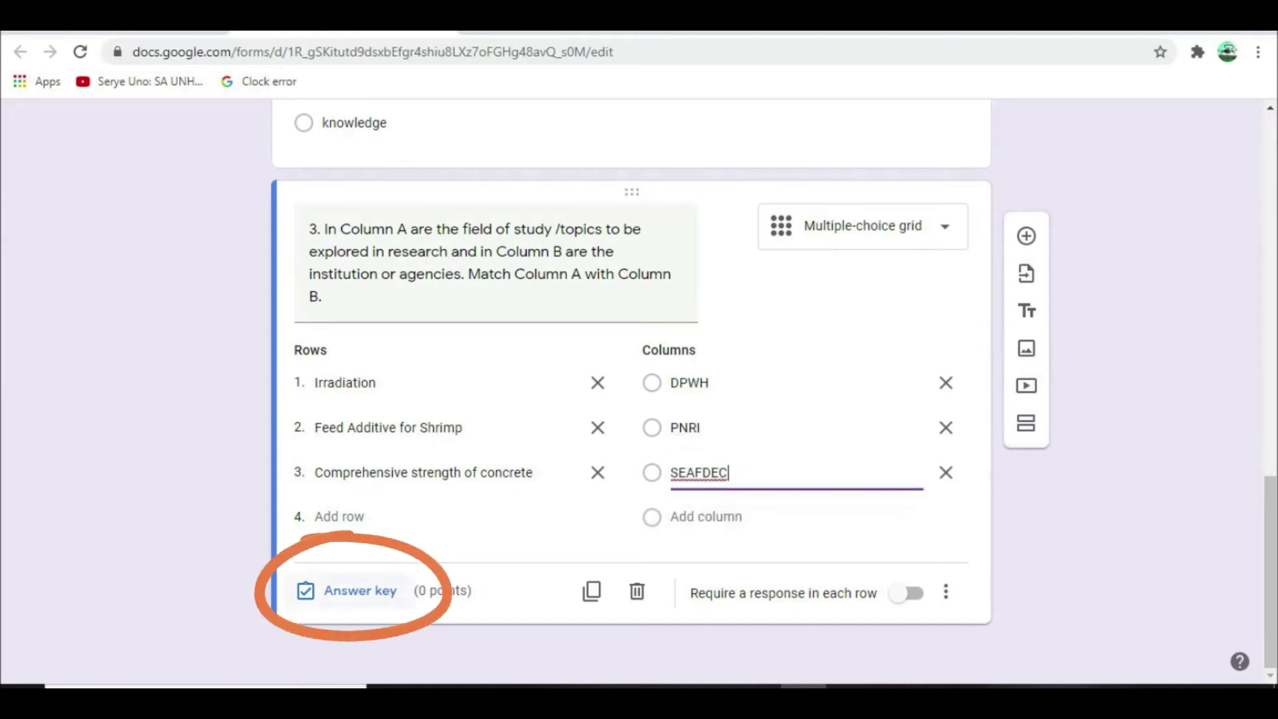
# Step: Key Irradiation to PNRI, Feed Additive for Shrimp to SEAFDEC and Comprehensive strength of concrete to DPWH, 2 points each, requiring a response in each row
pyautogui.click(353, 590)
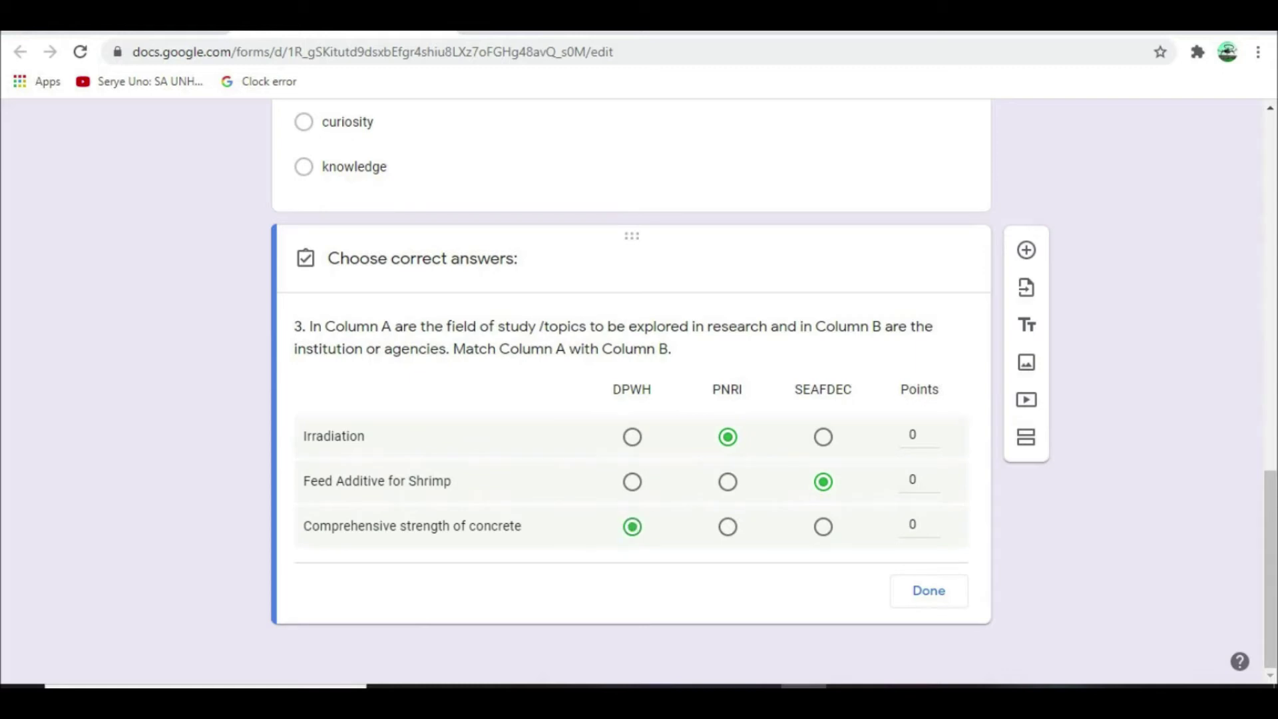
pyautogui.click(934, 430)
pyautogui.click(933, 429)
pyautogui.click(933, 473)
pyautogui.click(933, 474)
pyautogui.click(933, 518)
pyautogui.click(933, 518)
pyautogui.click(929, 591)
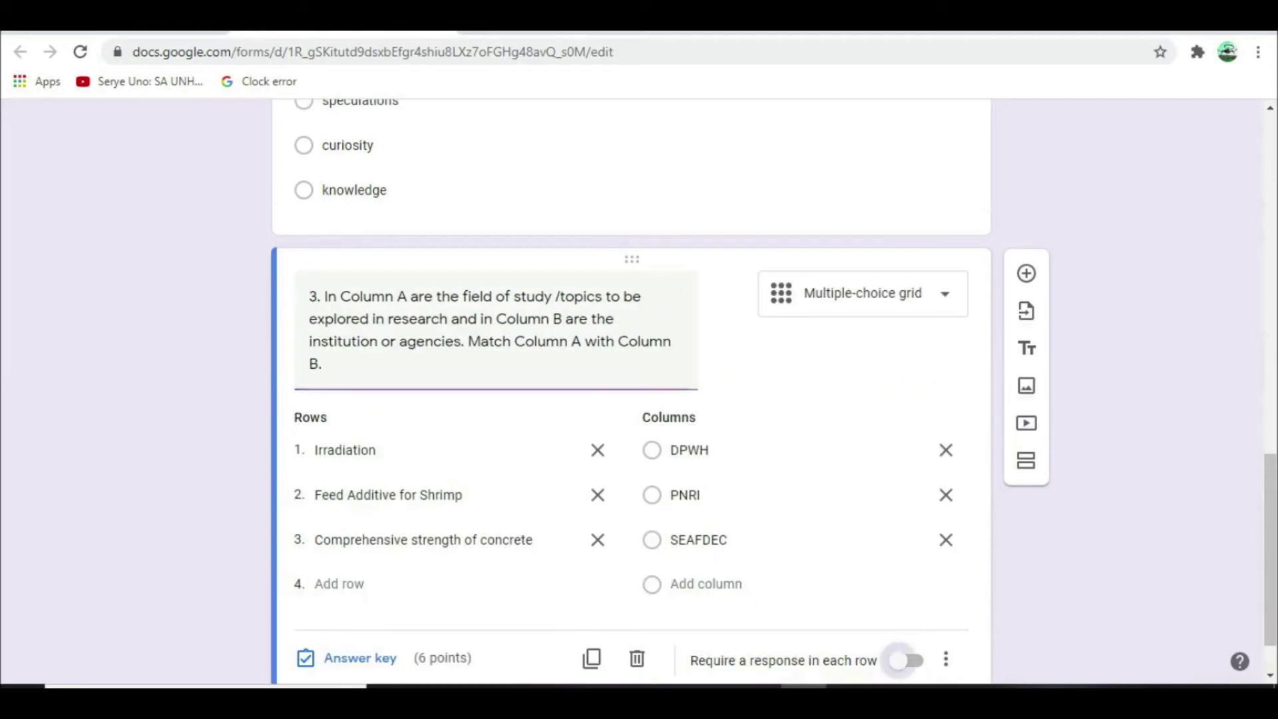
pyautogui.moveTo(1270, 550); pyautogui.dragTo(1270, 578)
# Step: Add short-answer question 4, "What problem is being referred to by the picture below?", with an uploaded picture of a ship beside an oil slick
pyautogui.click(1026, 234)
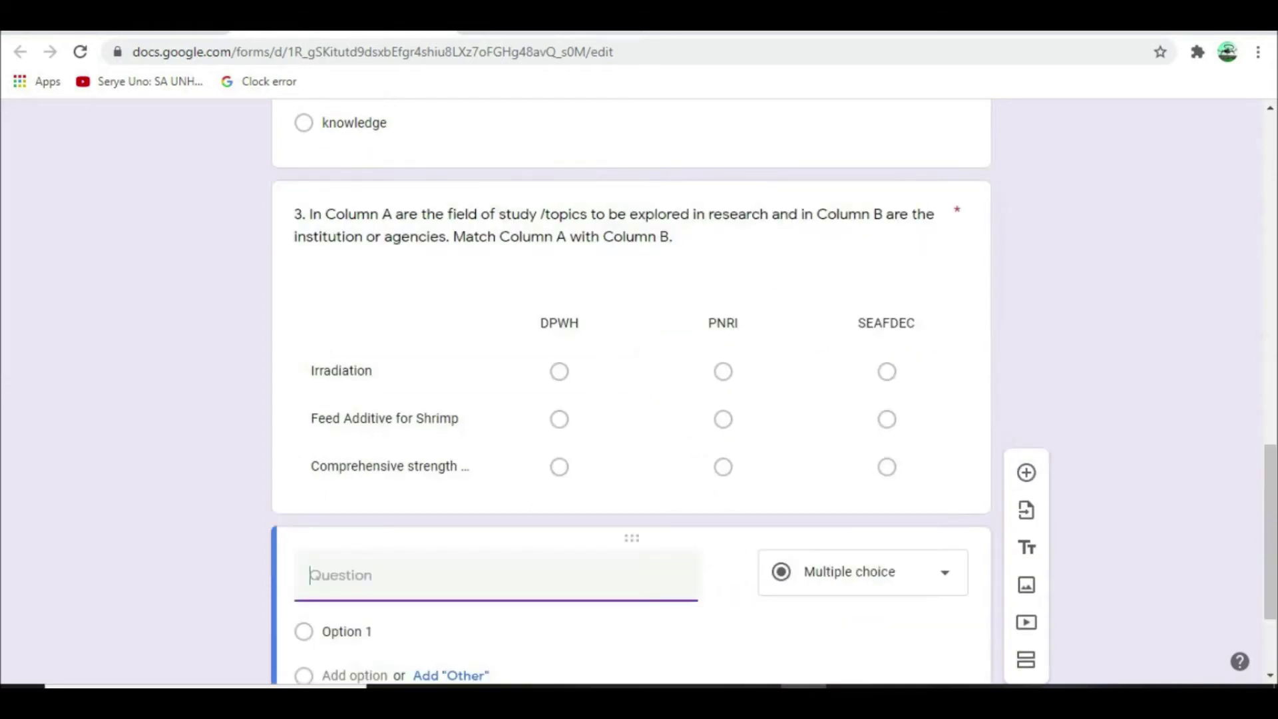
pyautogui.moveTo(1270, 533); pyautogui.dragTo(1270, 581)
pyautogui.write('4.')
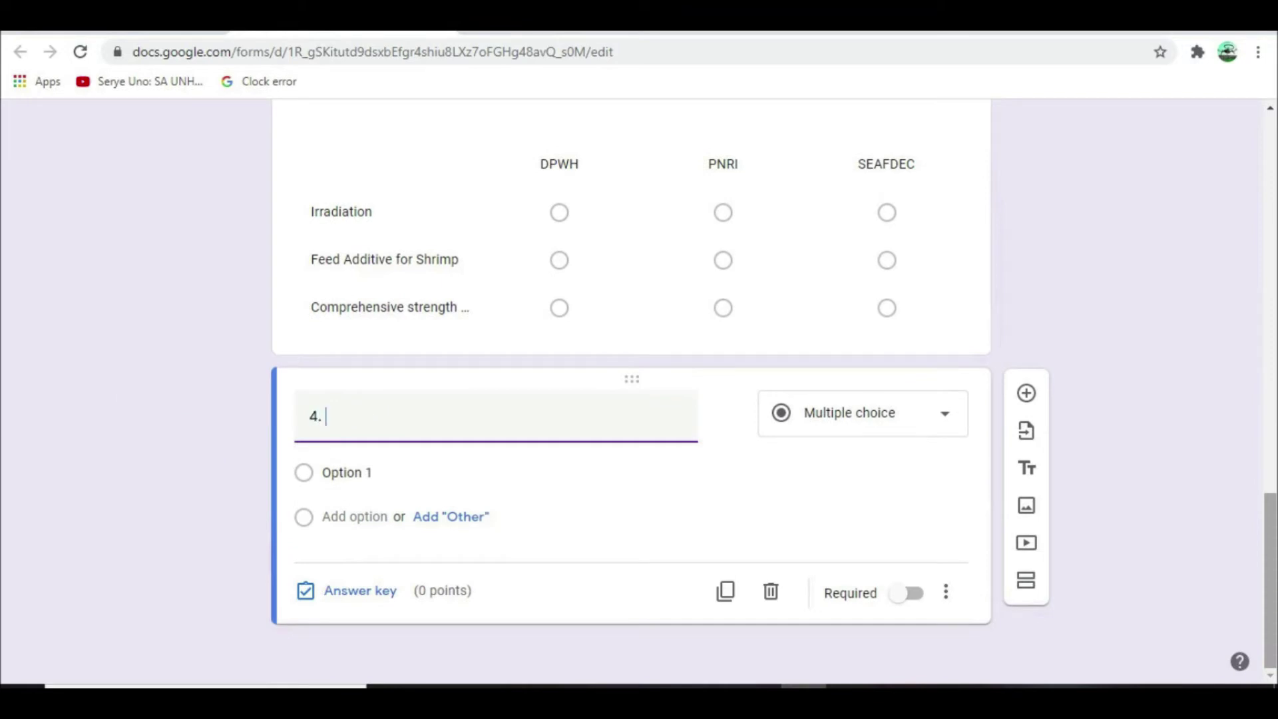
pyautogui.write(' What problem is being re')
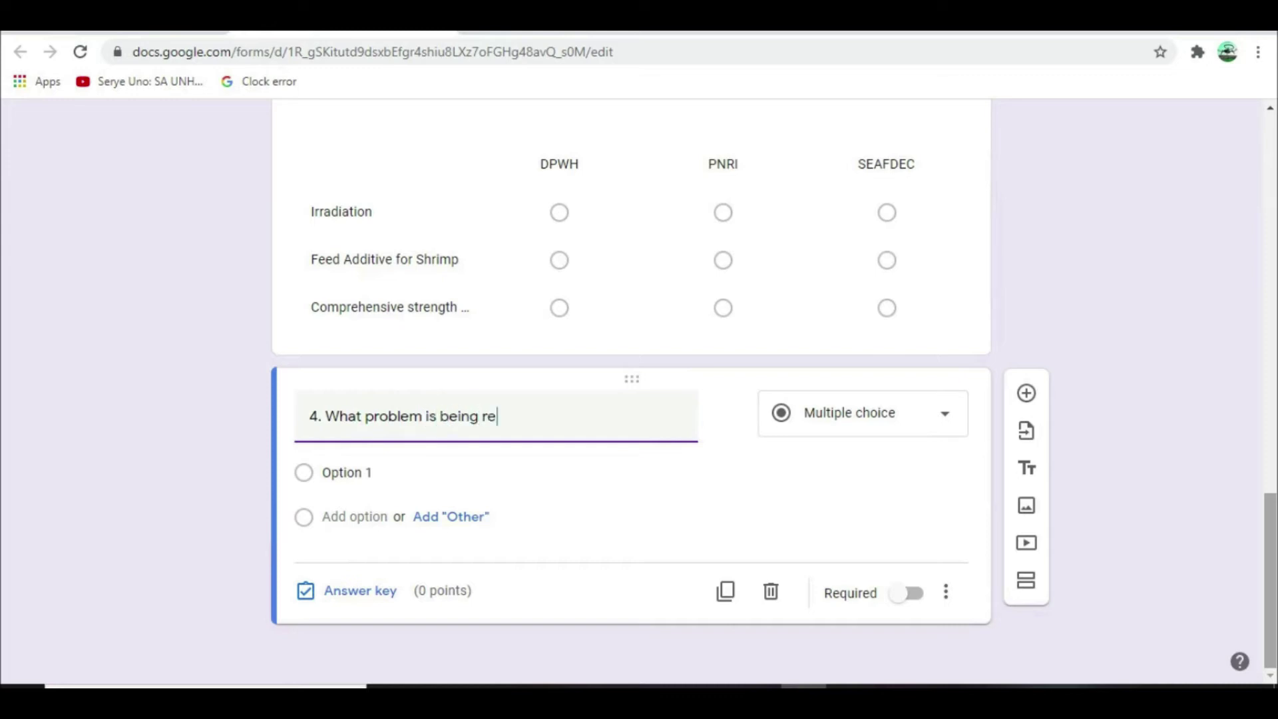
pyautogui.write('ferred to by the picture below?')
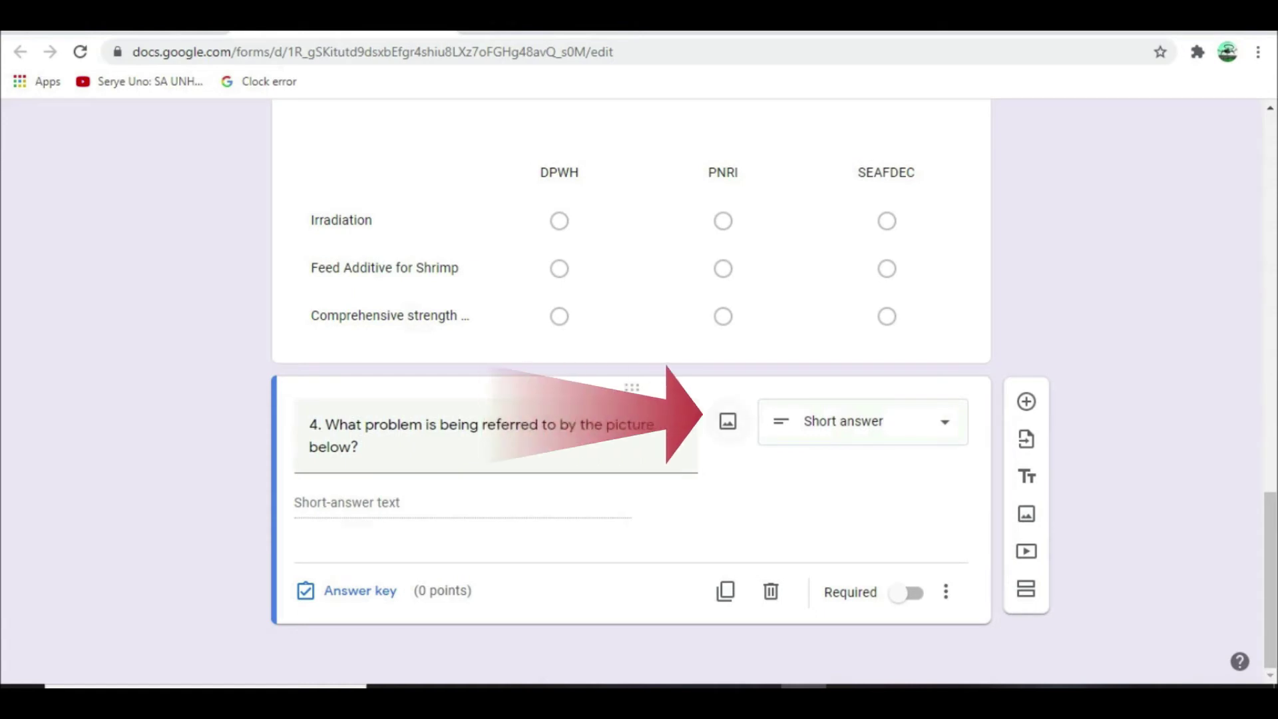
pyautogui.click(727, 422)
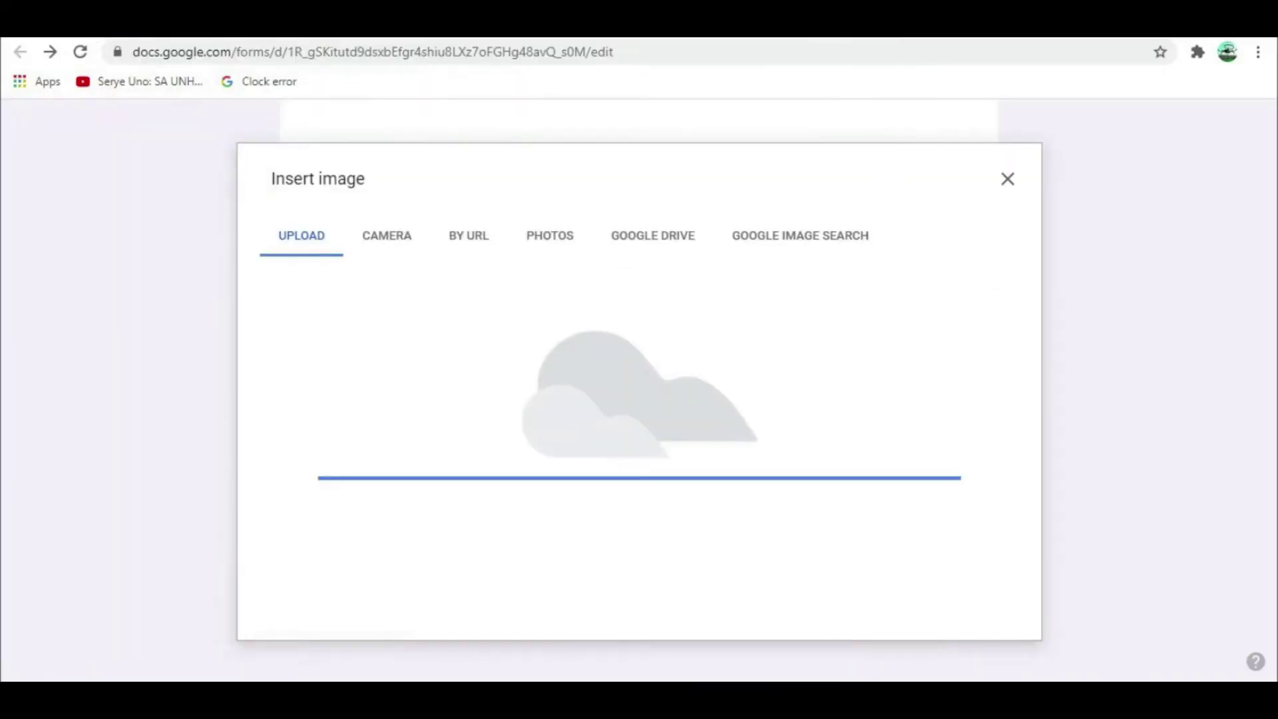
# Step: Set OIL SPILL as question 4's correct answer, worth 2 points, and make the question required
pyautogui.moveTo(1269, 525)
pyautogui.mouseDown()
pyautogui.moveTo(1269, 562)
pyautogui.moveTo(1269, 539)
pyautogui.mouseUp()
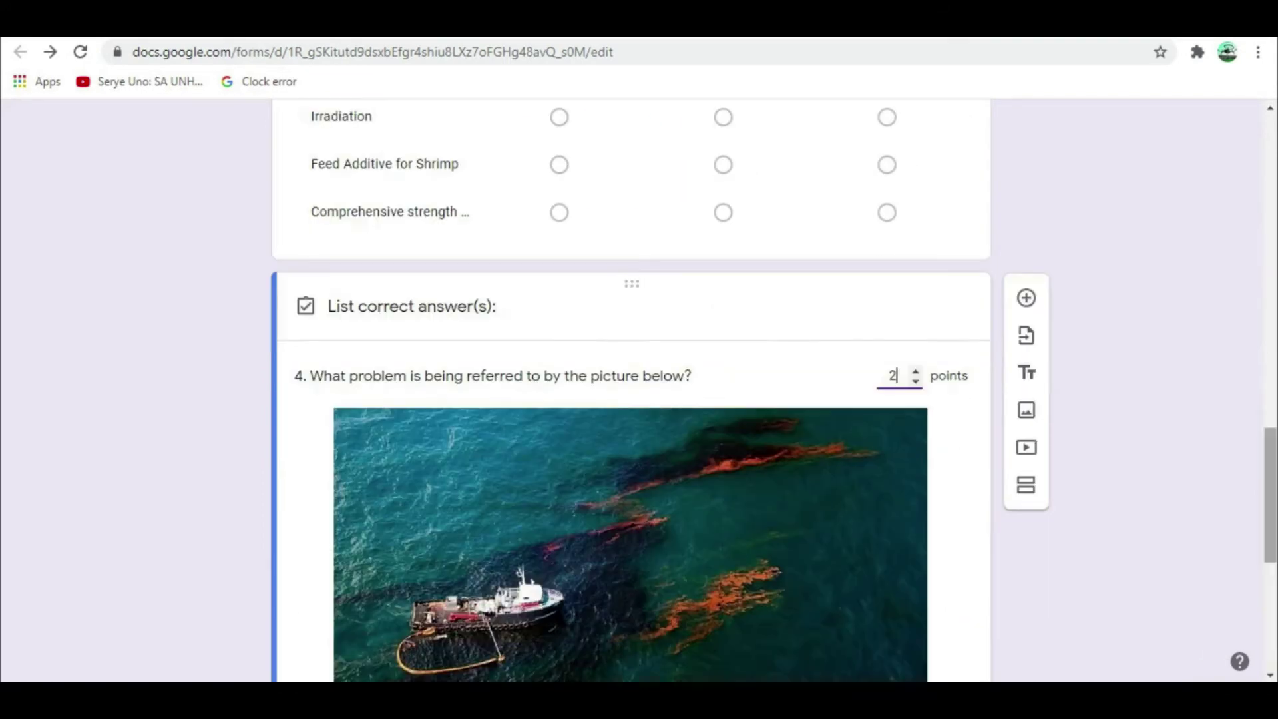
pyautogui.scroll(-5, 630, 390)
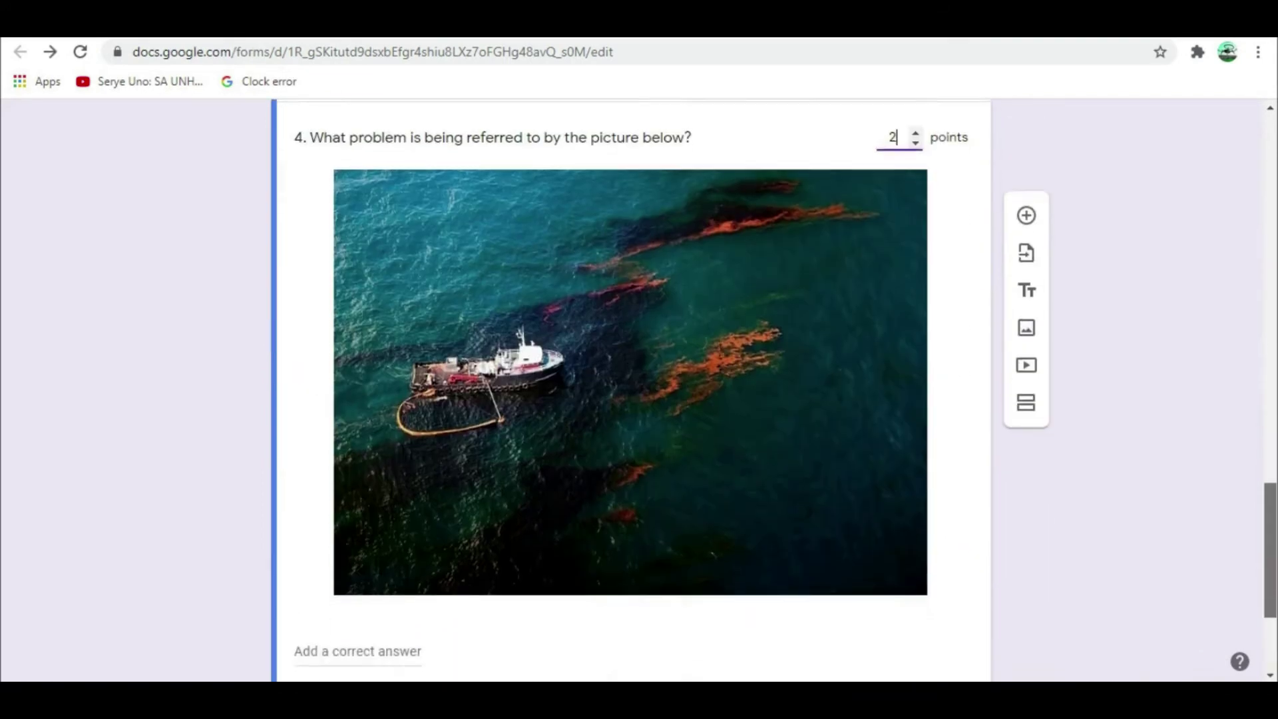
pyautogui.click(358, 537)
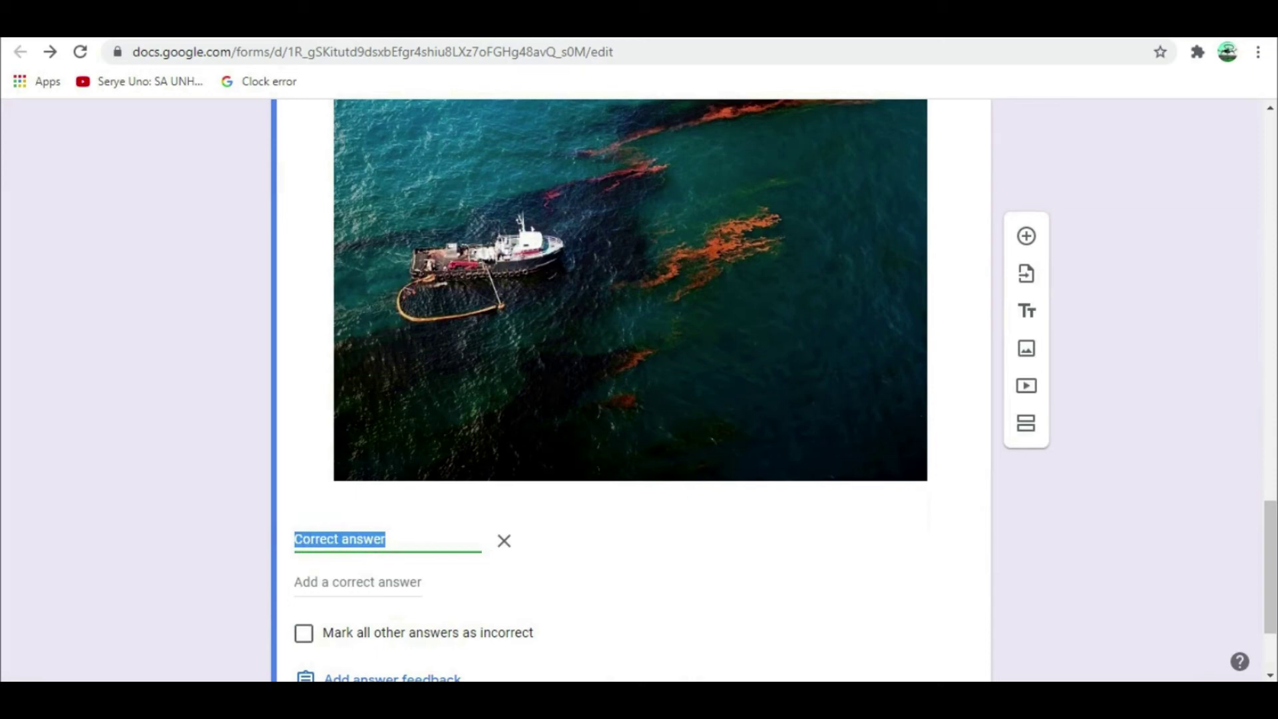
pyautogui.write('0')
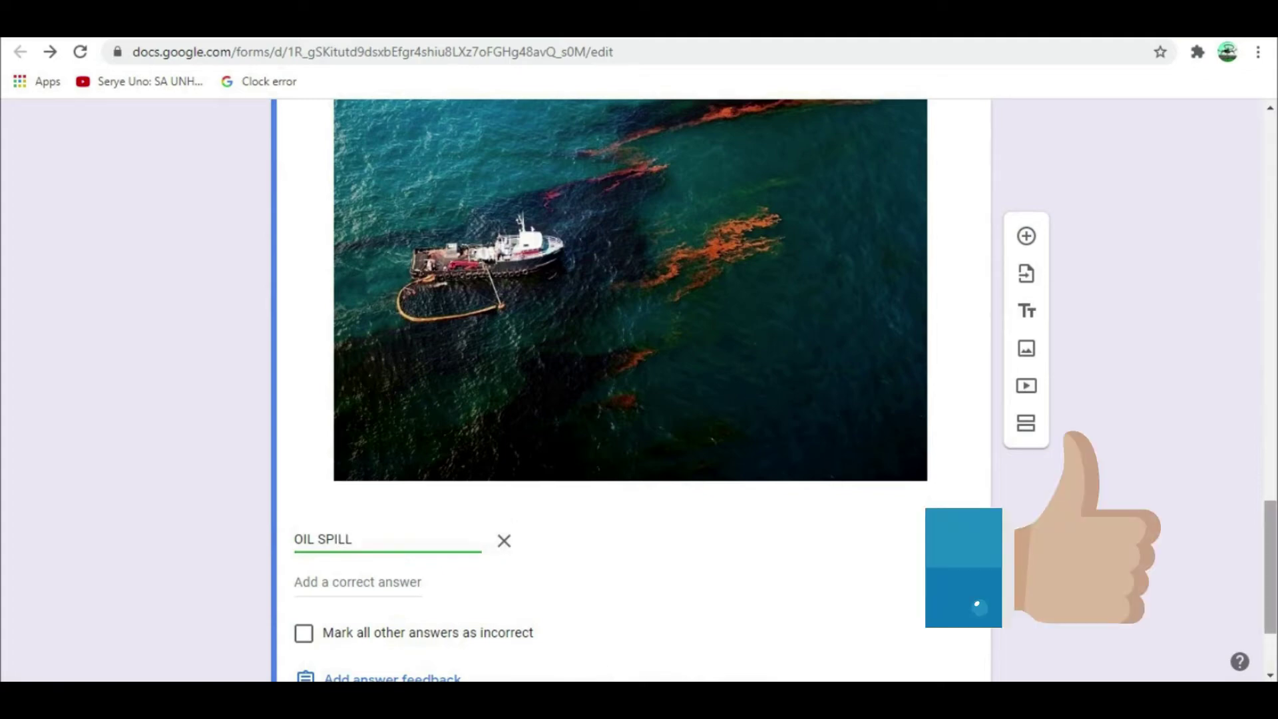
pyautogui.scroll(-2, 631, 389)
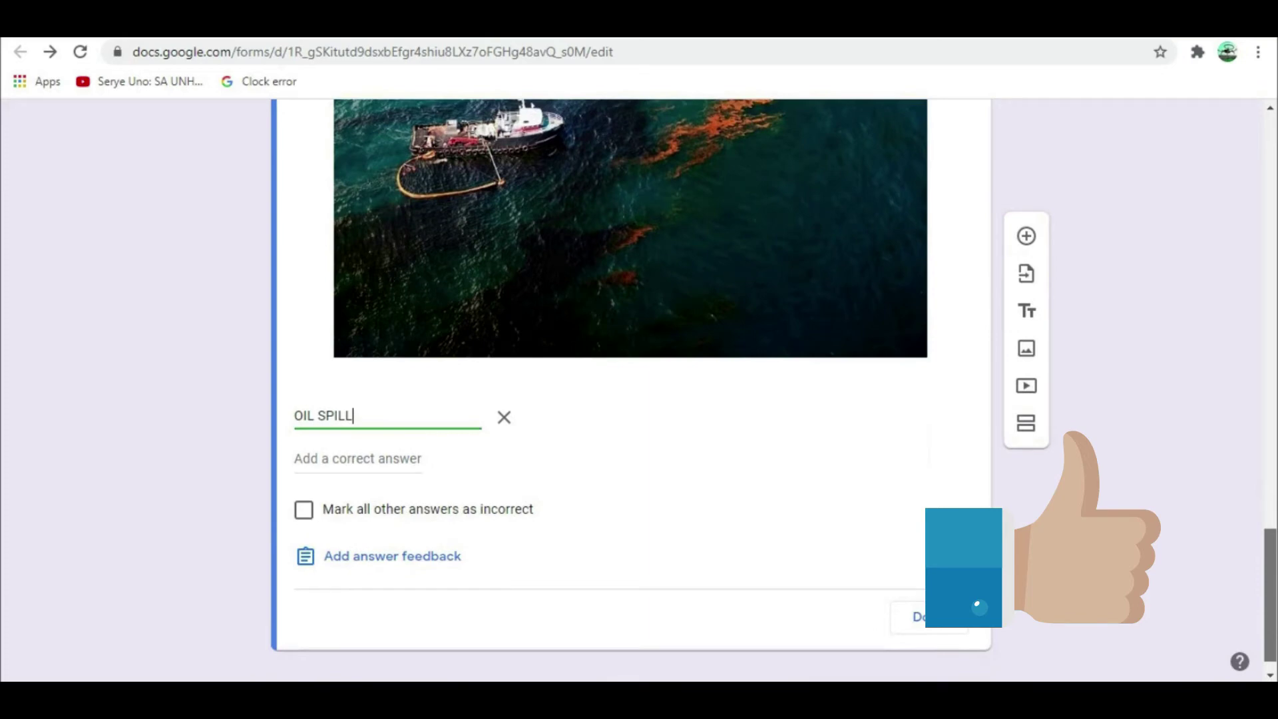
pyautogui.scroll(-1, 631, 389)
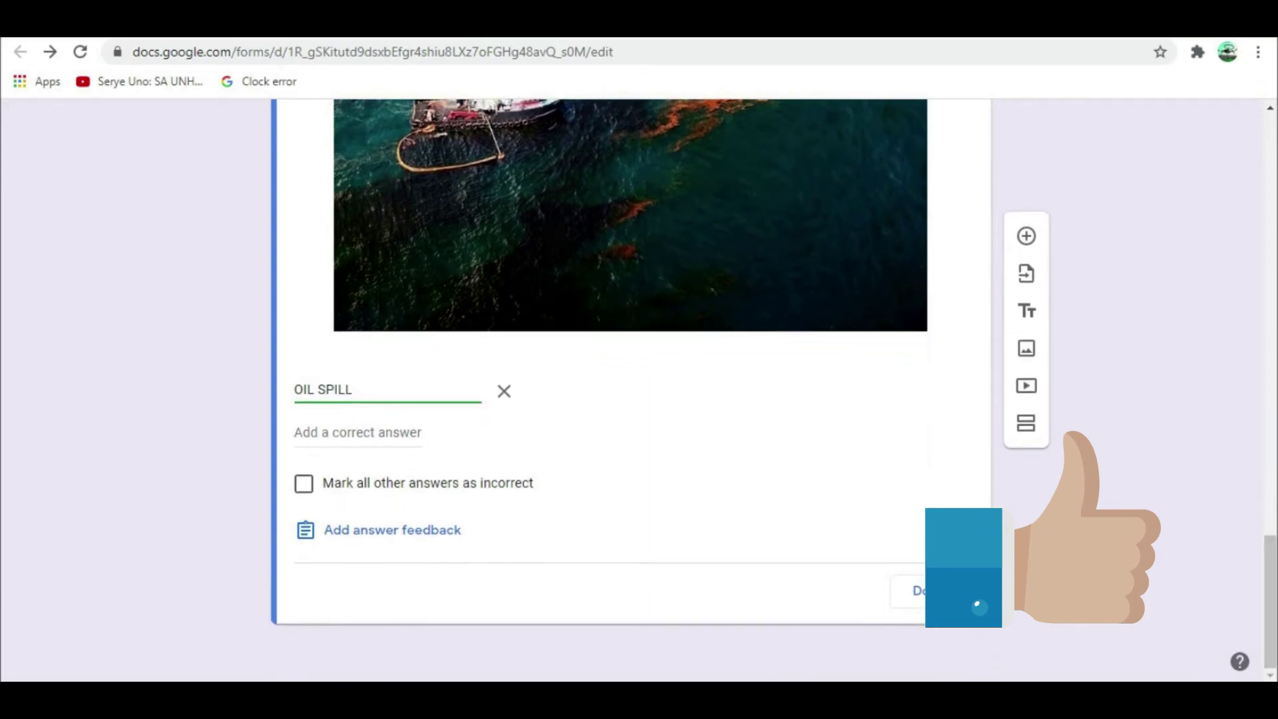
pyautogui.scroll(7, 631, 390)
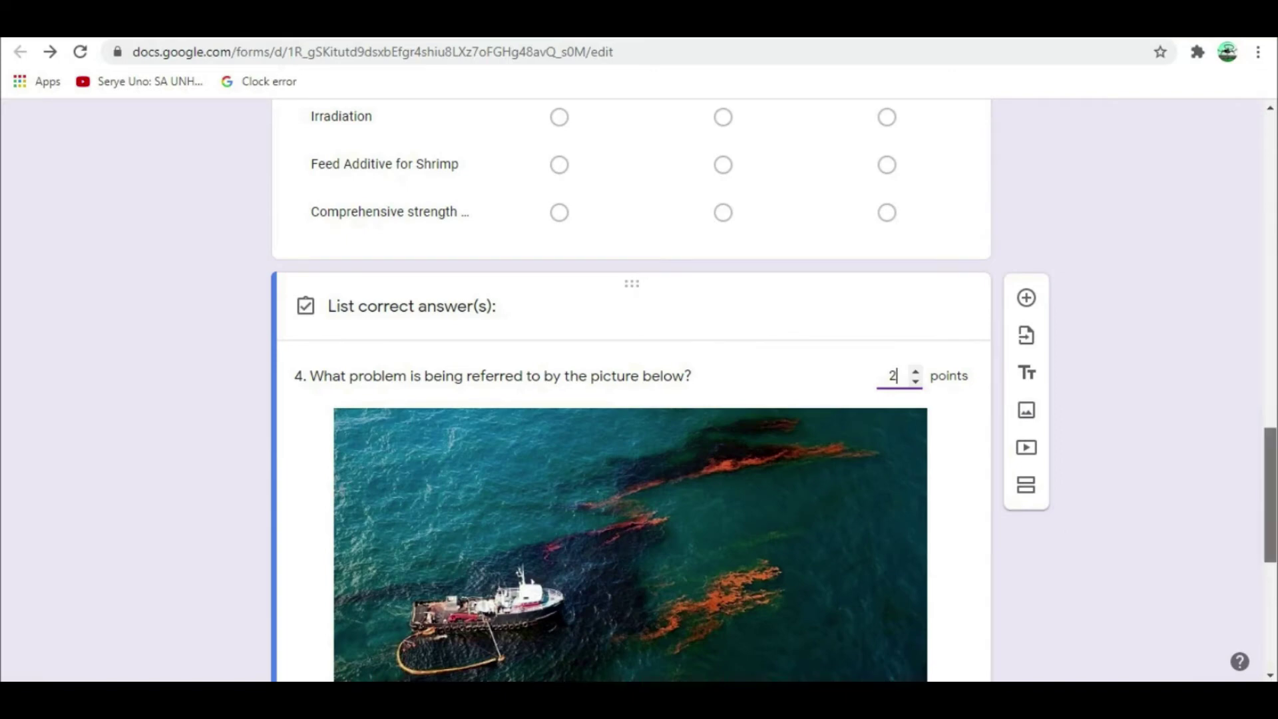
pyautogui.scroll(-4, 631, 389)
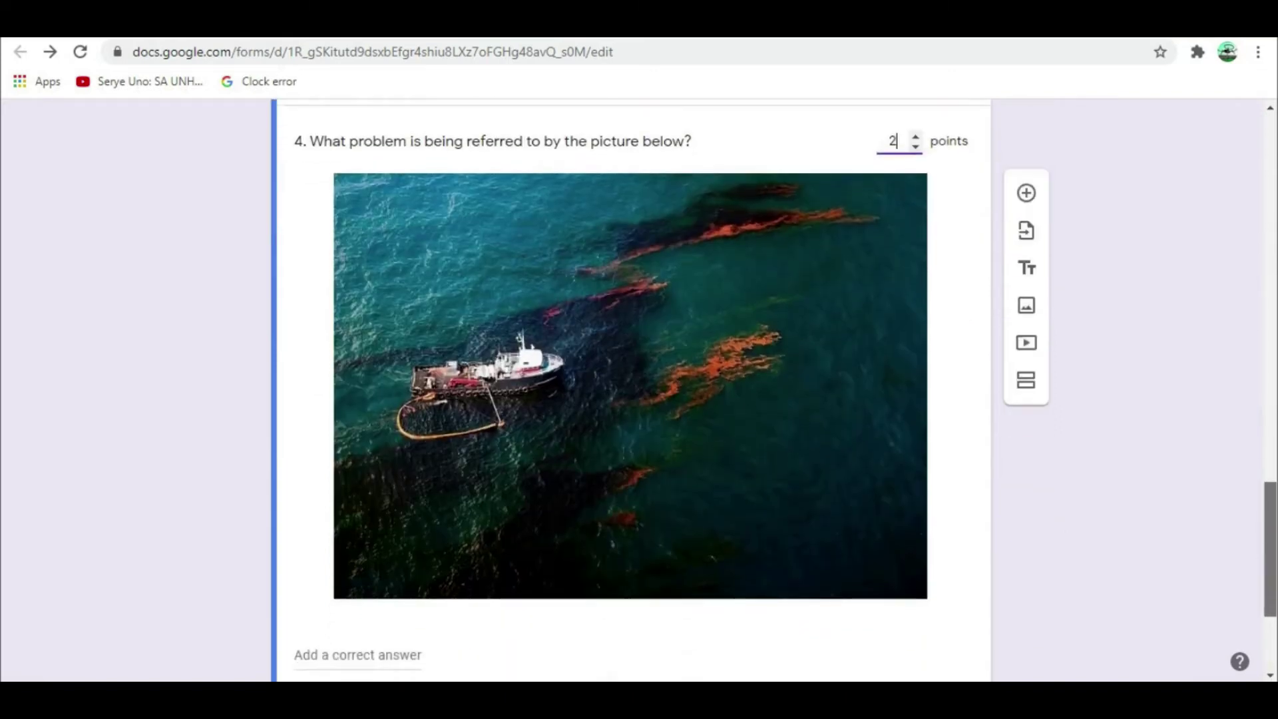
pyautogui.moveTo(1269, 549); pyautogui.dragTo(1269, 564)
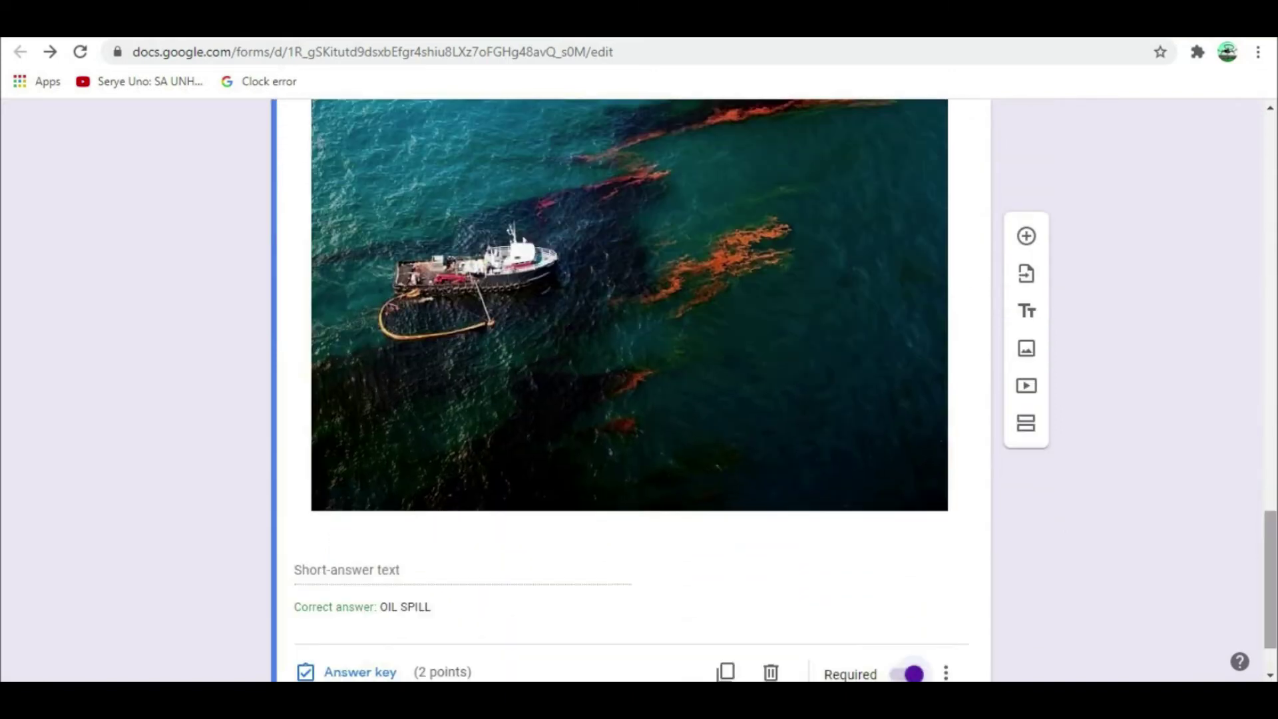
pyautogui.moveTo(1269, 582); pyautogui.dragTo(1269, 600)
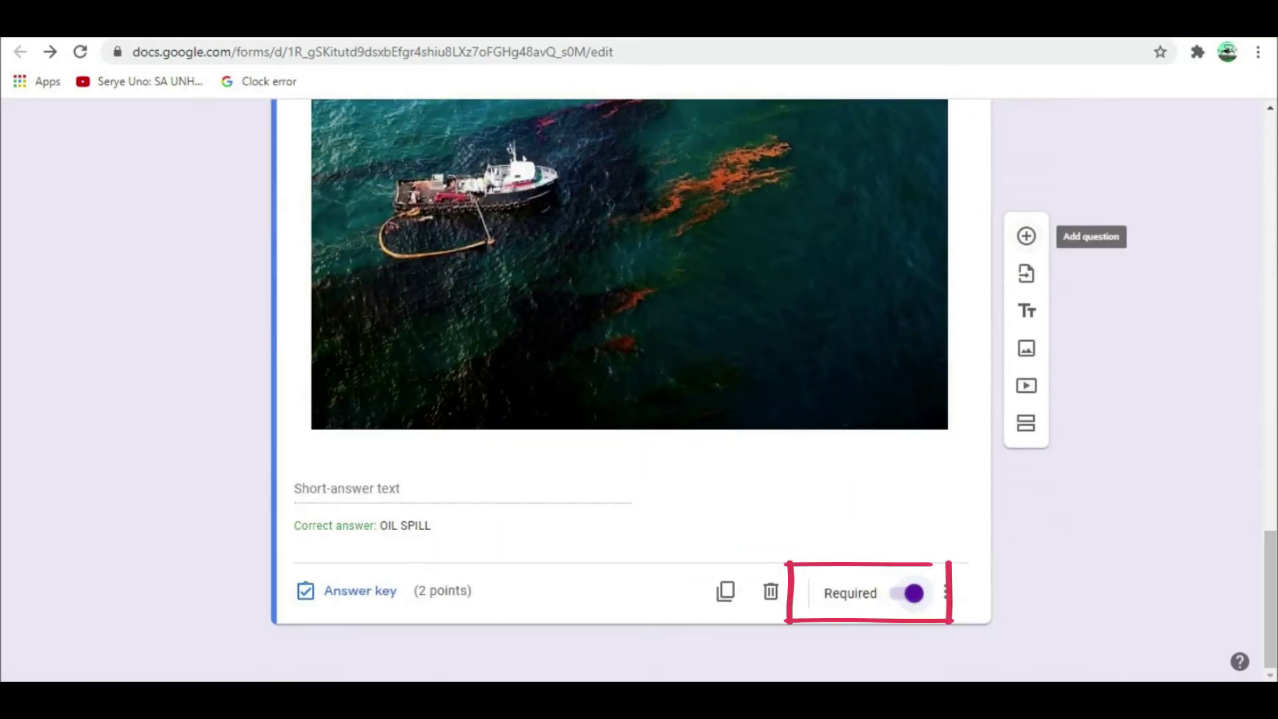
# Step: Add paragraph question 5, "What is the importance of research in our daily lives?", below the oil slick picture question
pyautogui.click(1026, 235)
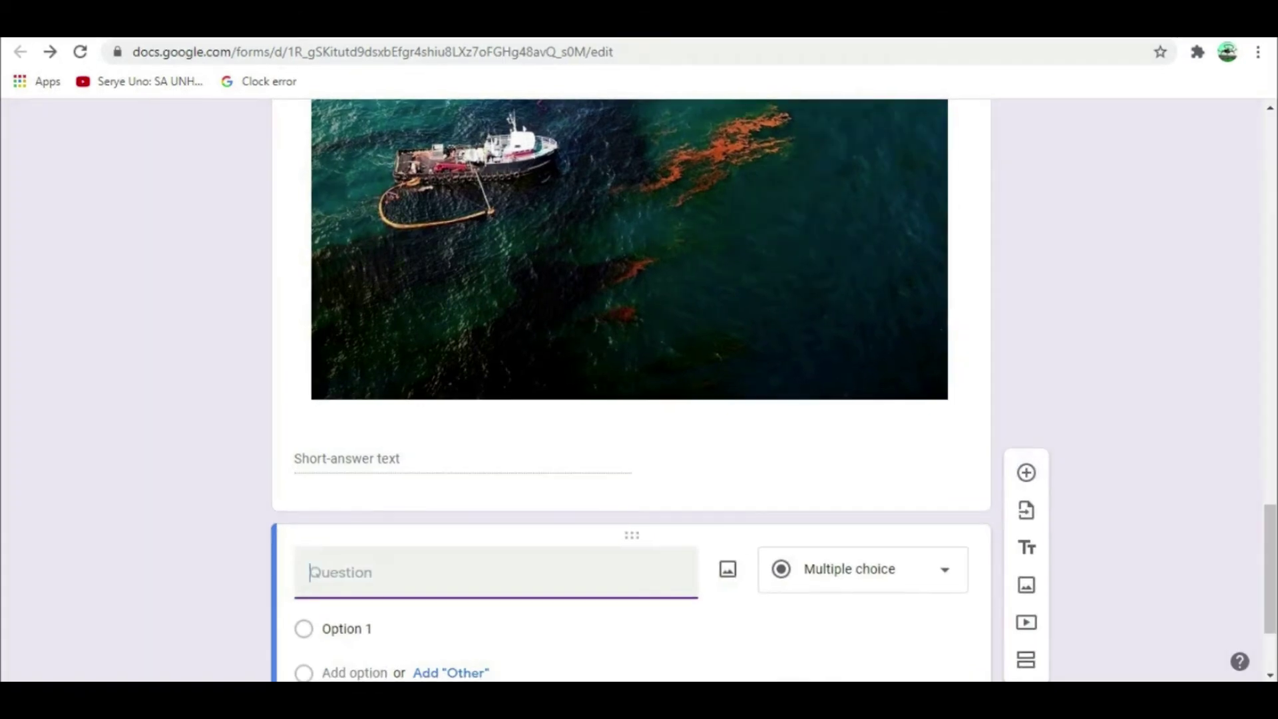
pyautogui.write('5')
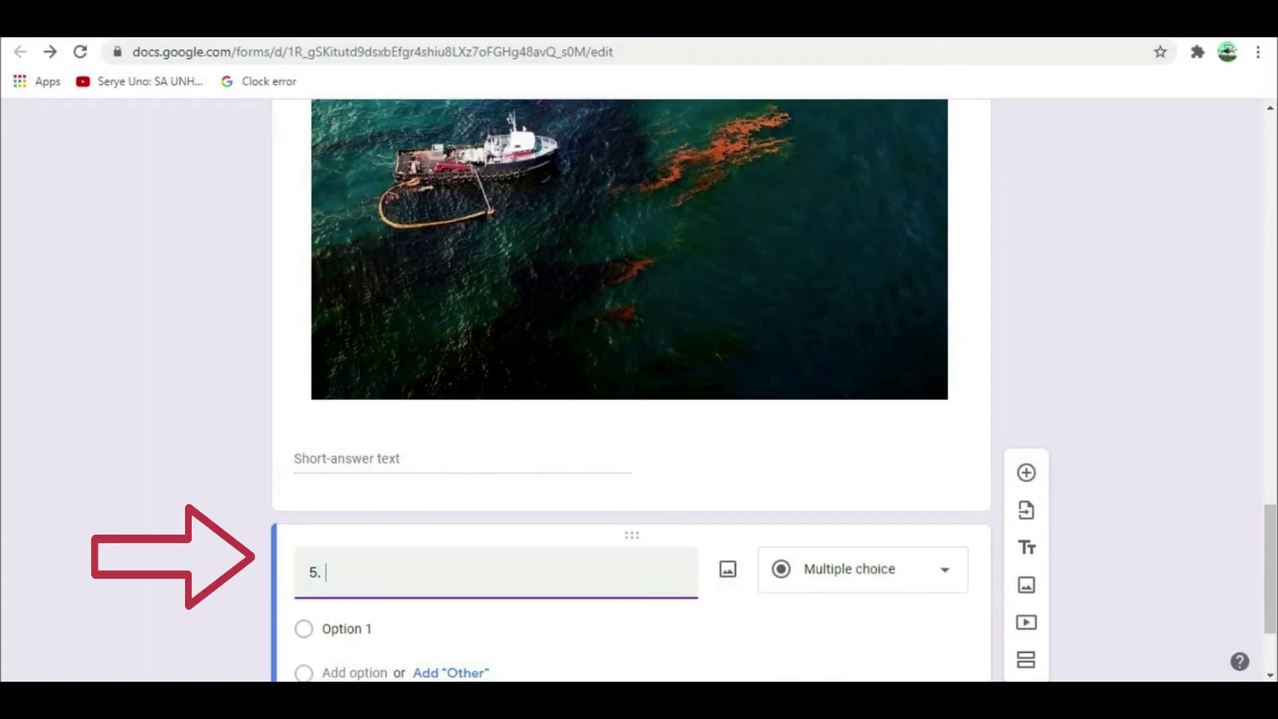
pyautogui.write('. What is the importanc')
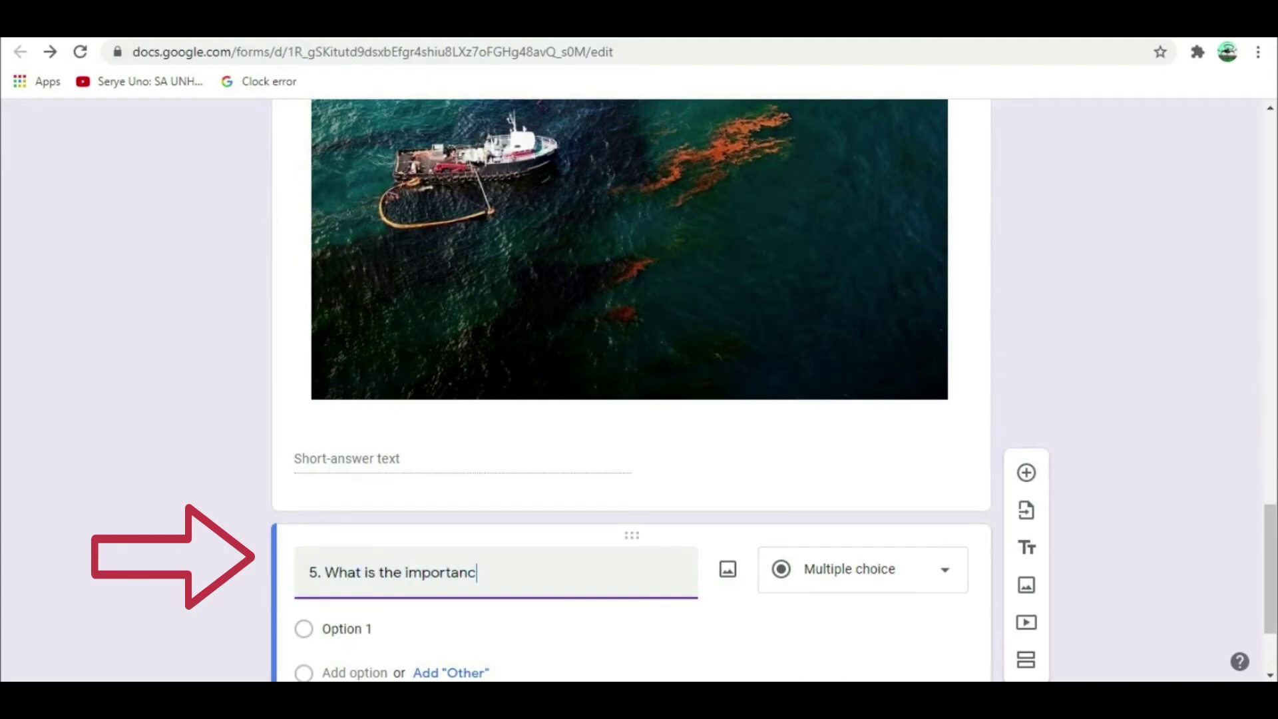
pyautogui.write('e of research in our')
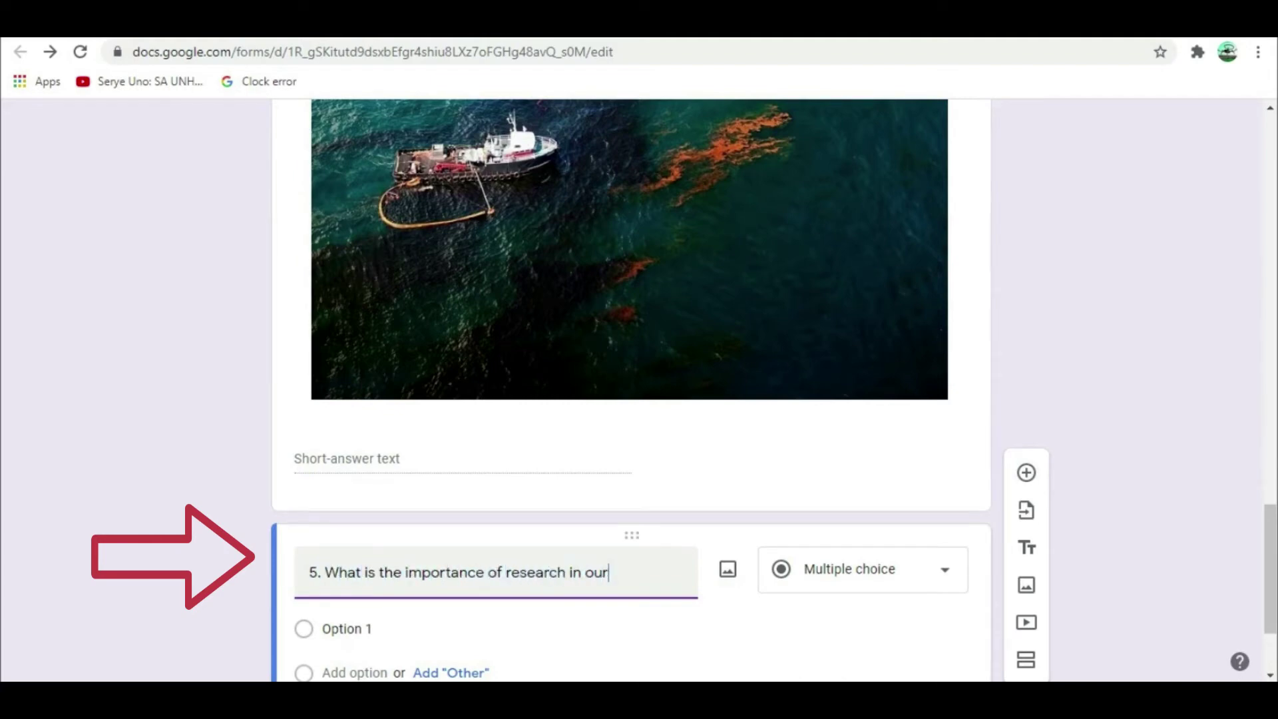
pyautogui.write(' daily lives?')
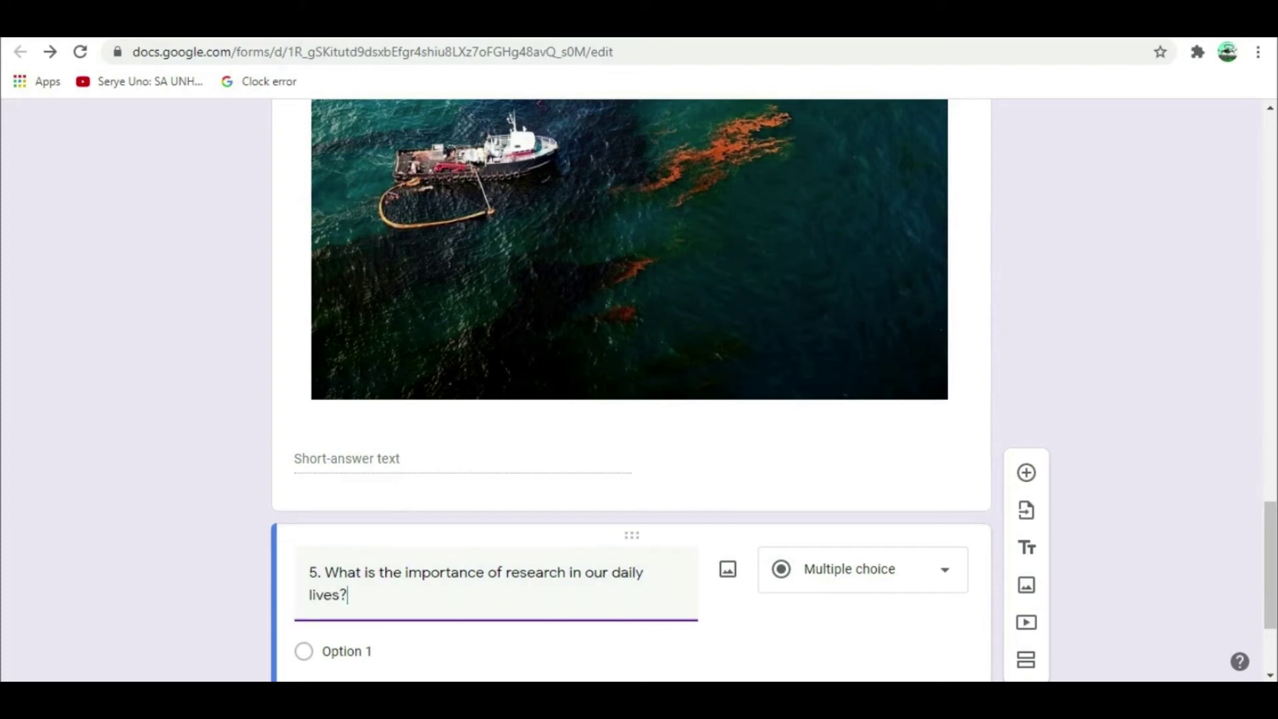
pyautogui.click(863, 569)
pyautogui.click(832, 194)
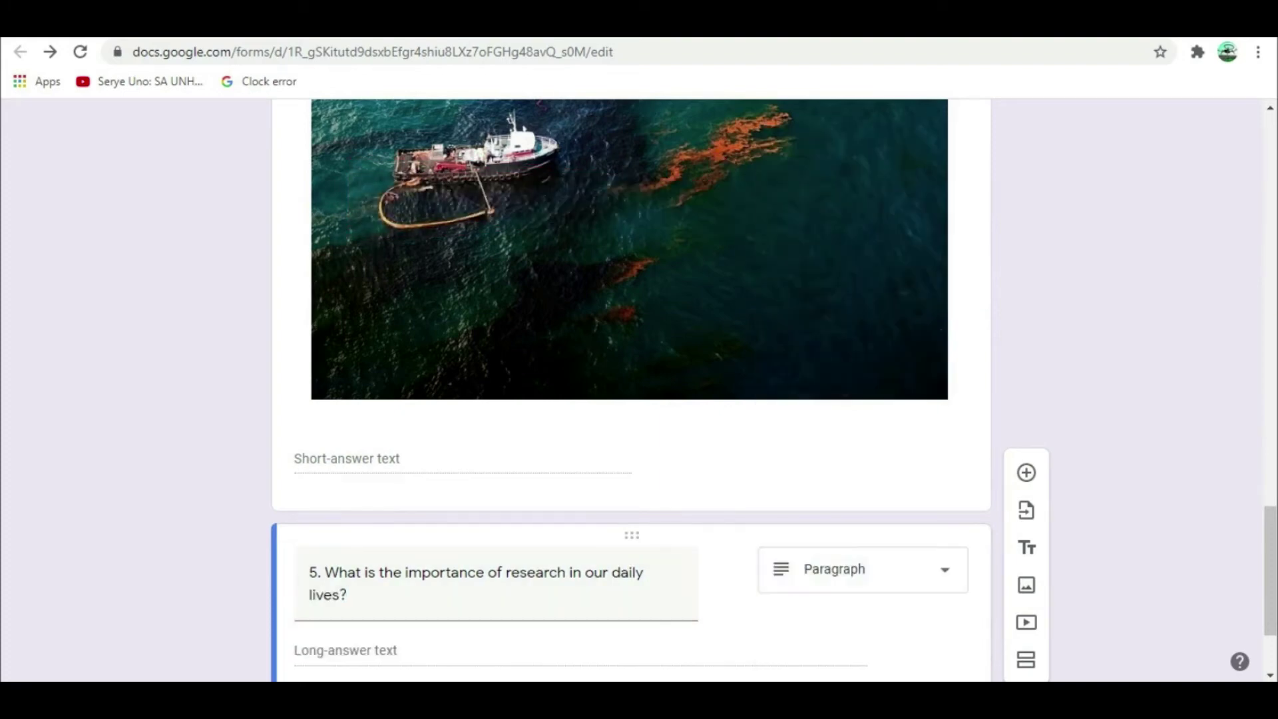
# Step: Make question 5 worth 8 points and mark it as required
pyautogui.moveTo(1269, 571); pyautogui.dragTo(1269, 603)
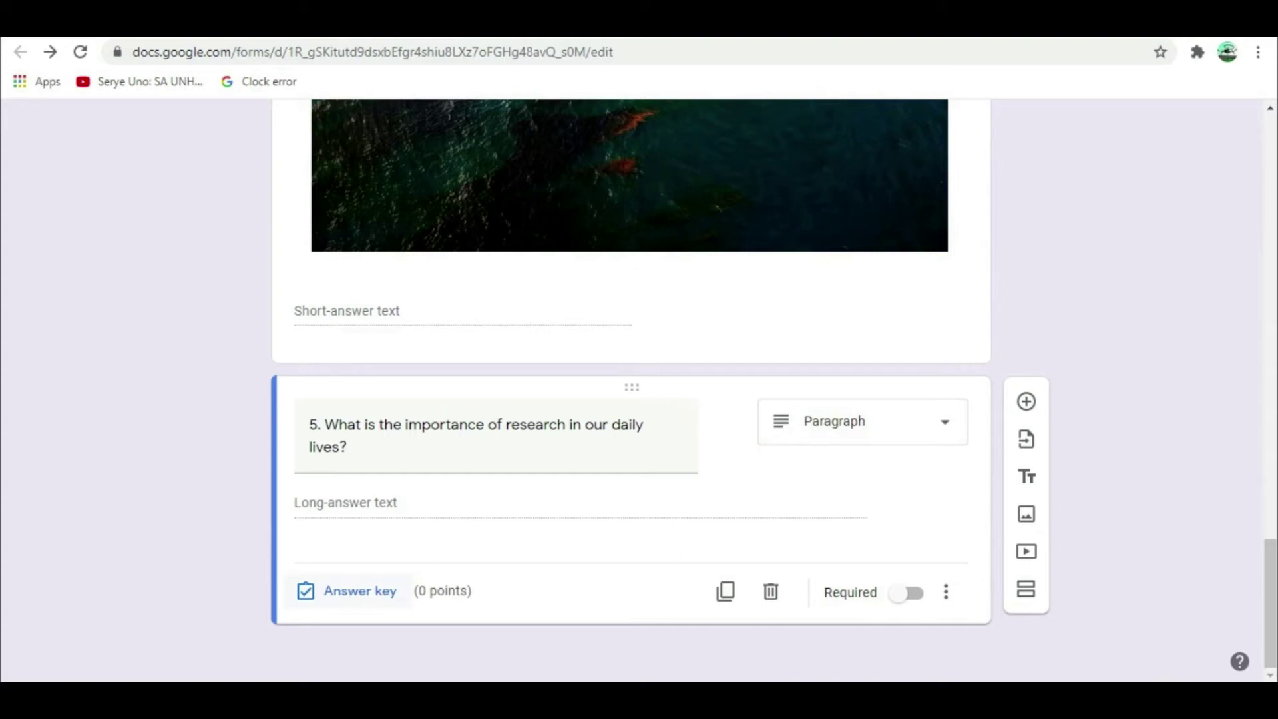
pyautogui.click(346, 591)
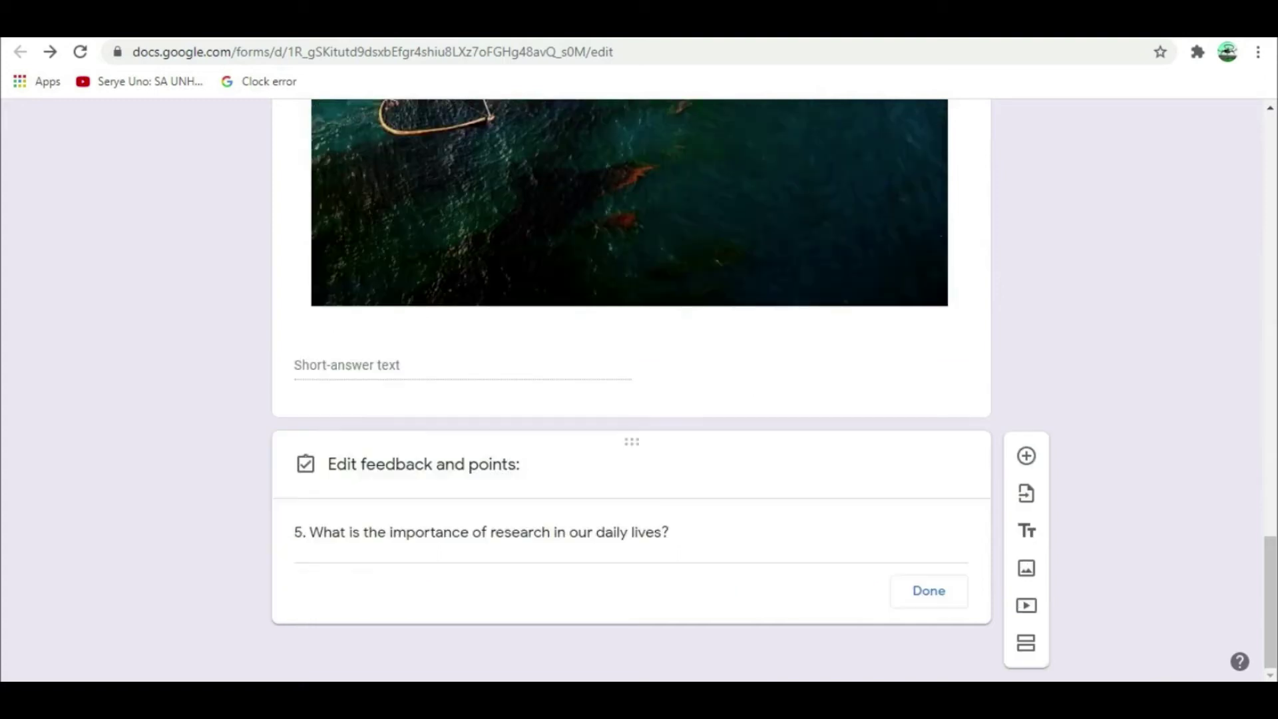
pyautogui.write('8')
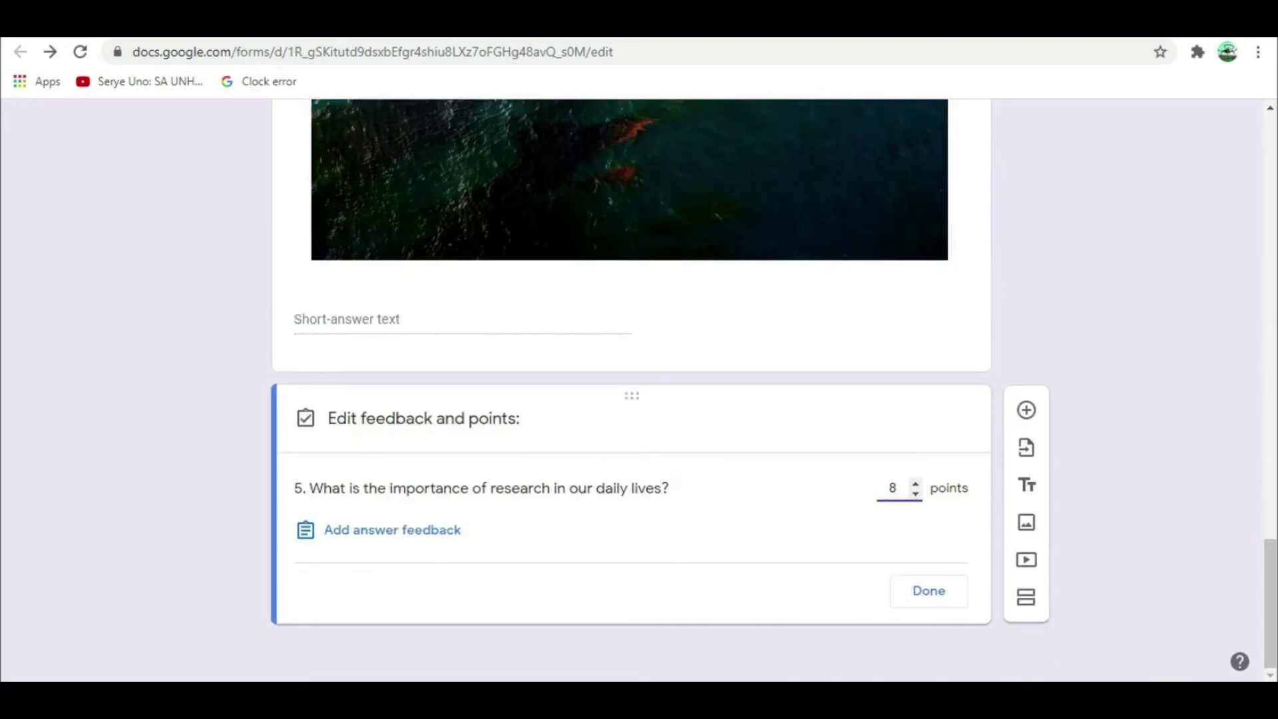
pyautogui.click(928, 591)
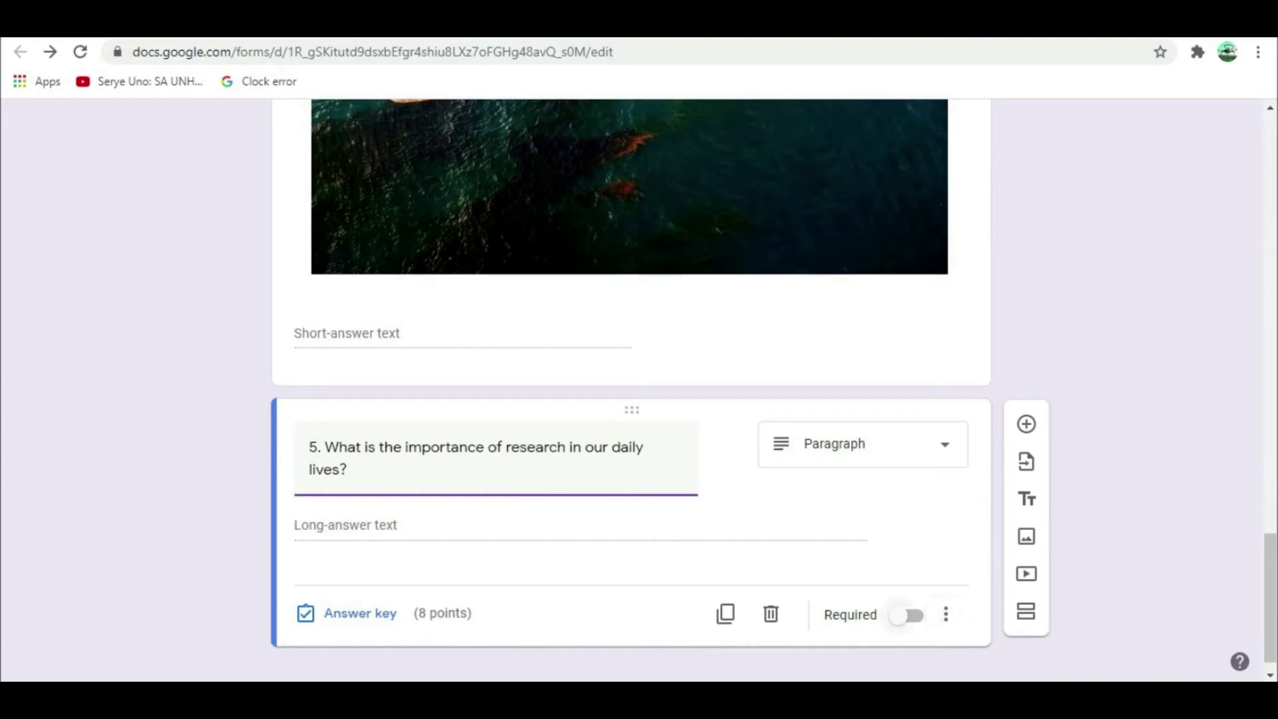
pyautogui.click(906, 615)
# Step: Examine the header image choices for the form, going through the theme categories and the upload and photos sources
pyautogui.scroll(20, 631, 389)
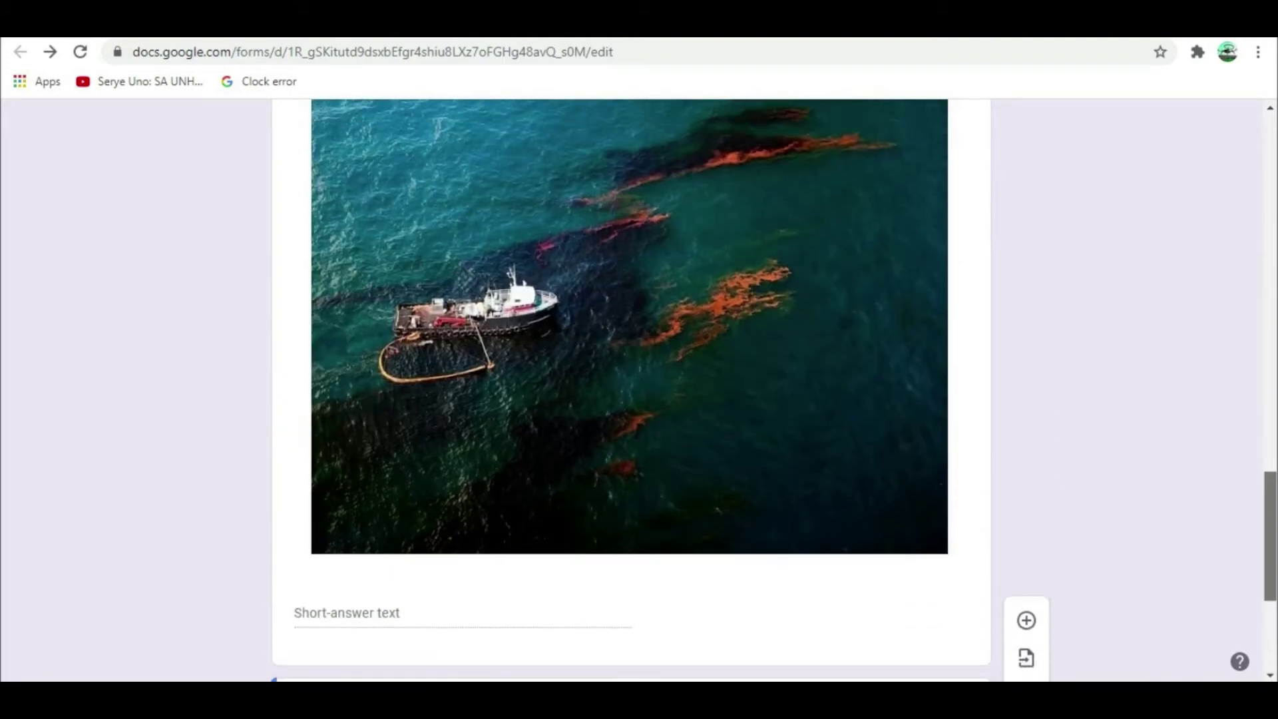
pyautogui.scroll(5, 631, 389)
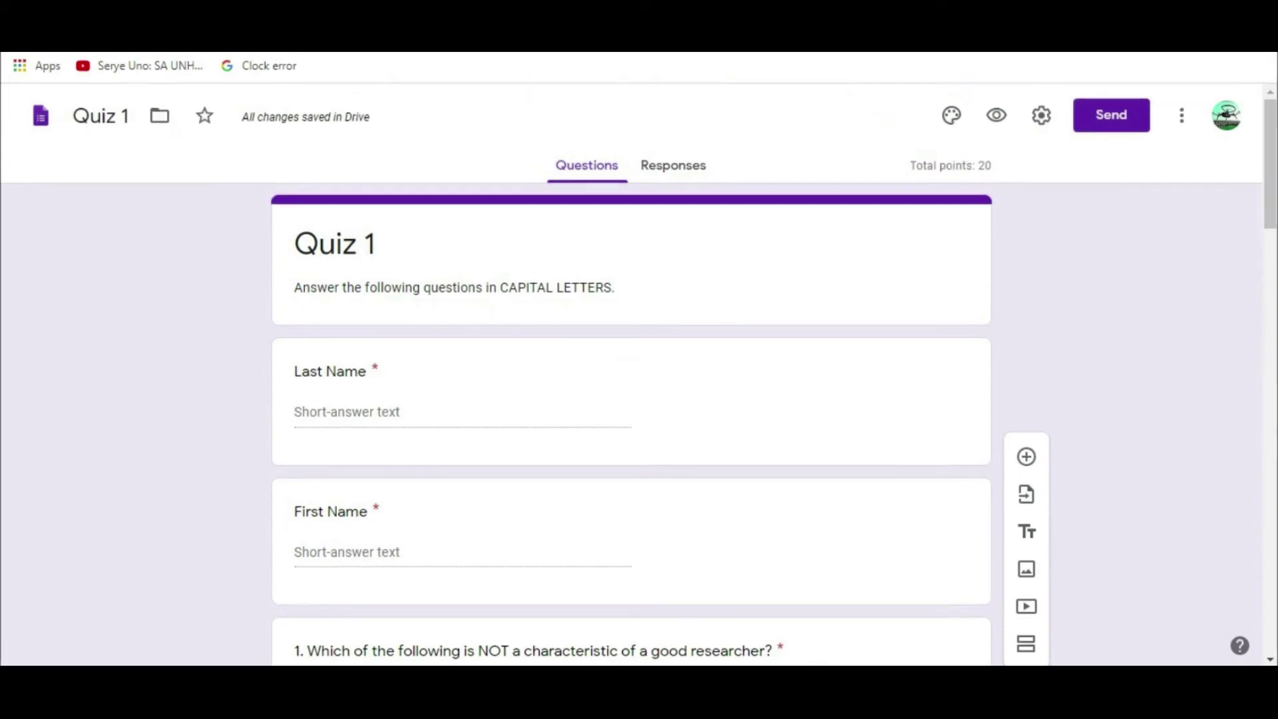
pyautogui.click(952, 131)
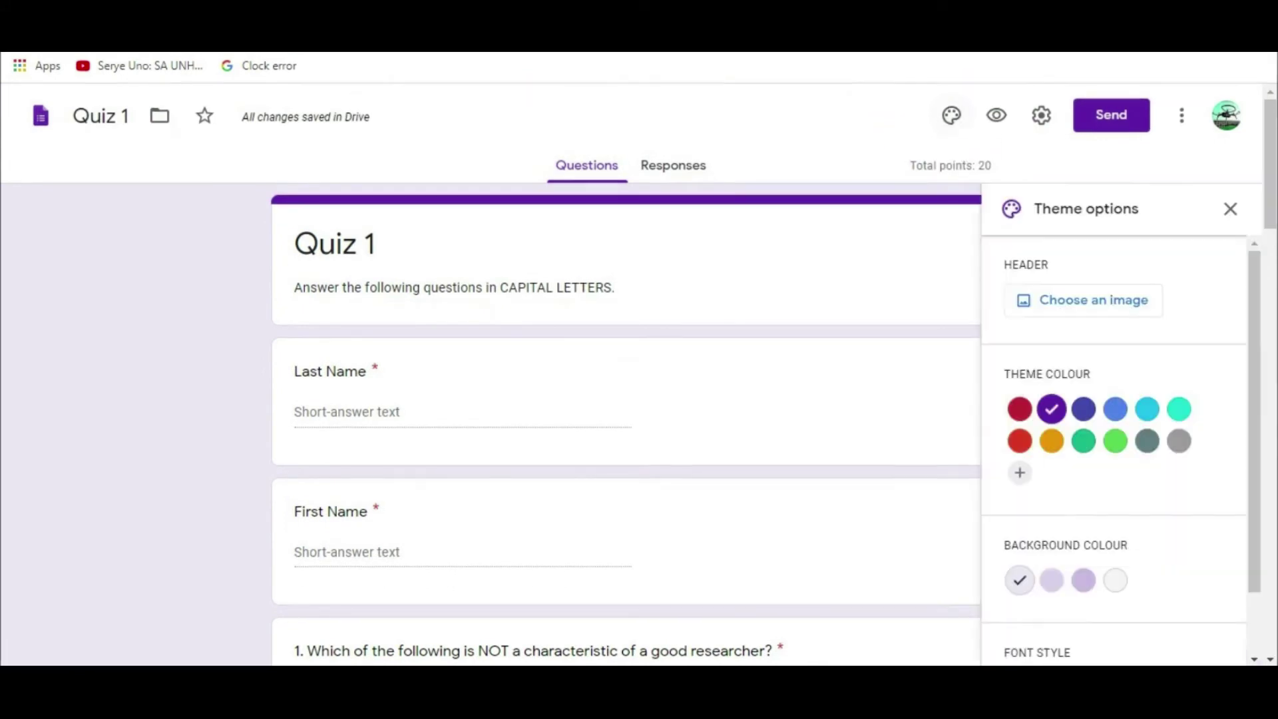
pyautogui.click(1083, 300)
pyautogui.click(346, 319)
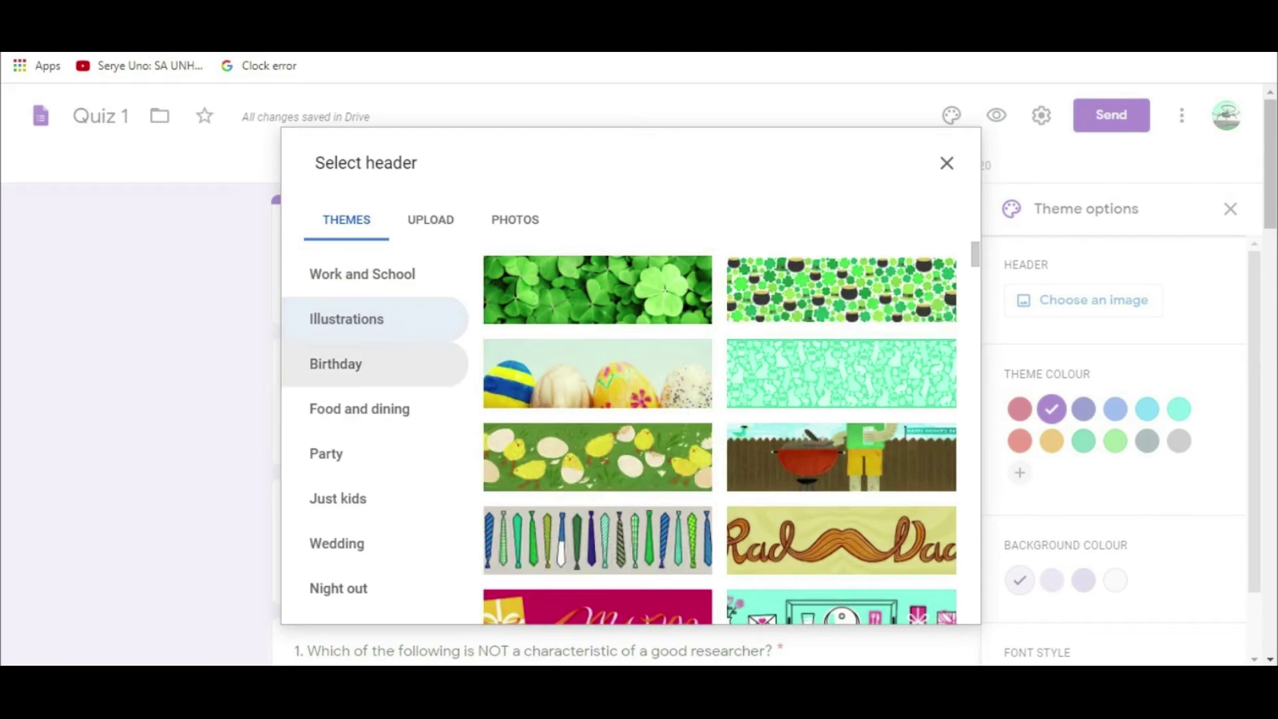
pyautogui.click(336, 364)
pyautogui.click(359, 409)
pyautogui.click(326, 453)
pyautogui.click(338, 499)
pyautogui.click(336, 543)
pyautogui.click(338, 588)
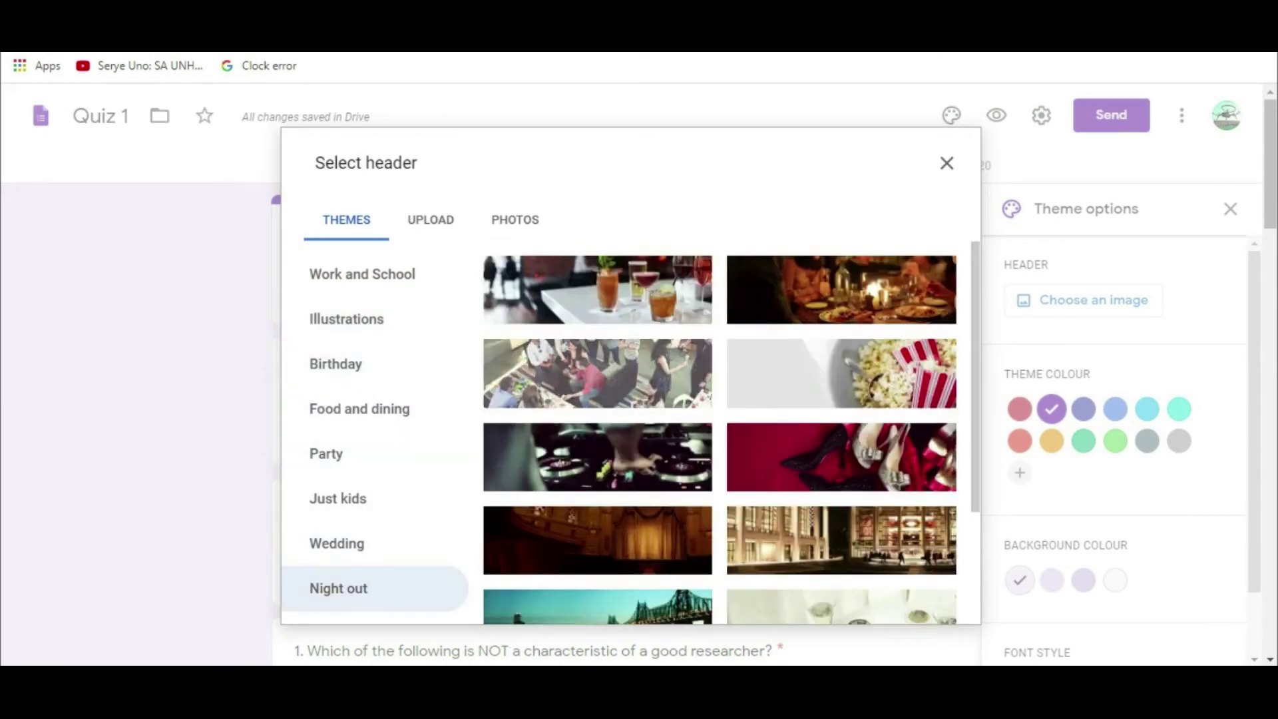
pyautogui.click(431, 219)
pyautogui.click(346, 219)
pyautogui.click(504, 219)
pyautogui.click(431, 220)
pyautogui.click(346, 219)
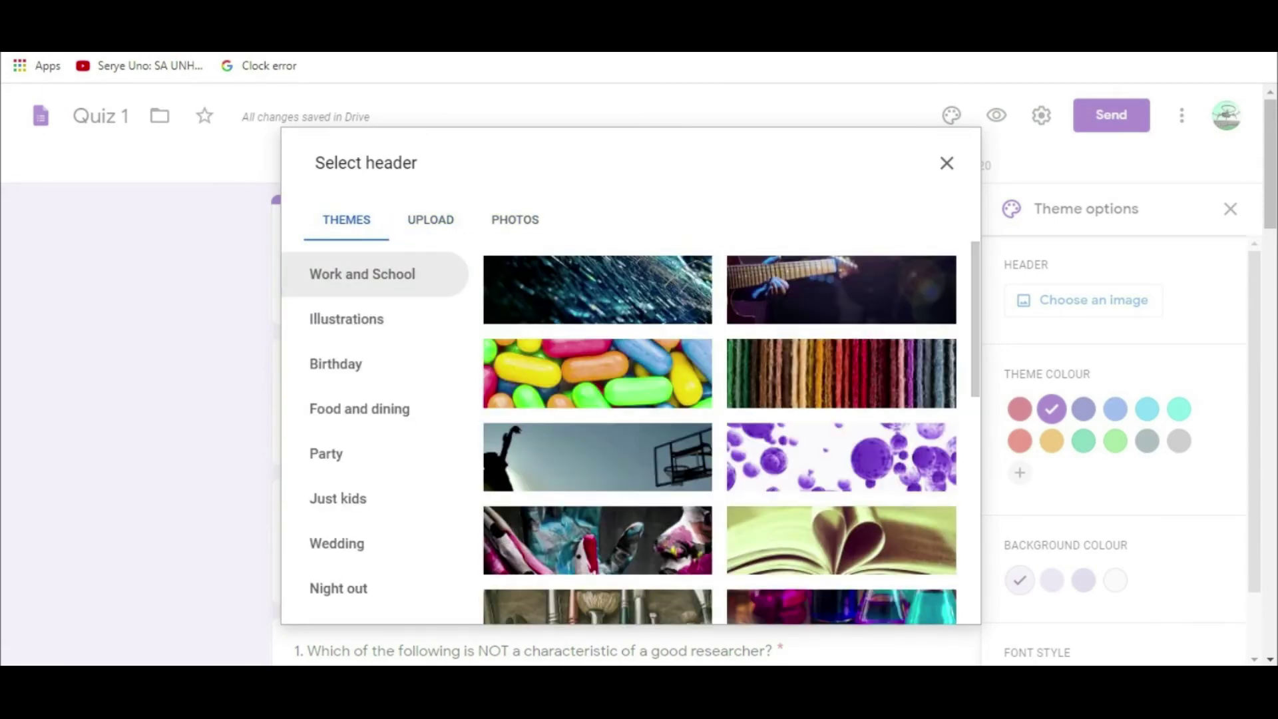
# Step: Apply the illustrated bookshelf header from the Work and School themes and set the theme colour to dark red
pyautogui.scroll(-8, 719, 433)
pyautogui.moveTo(974, 506); pyautogui.dragTo(974, 612)
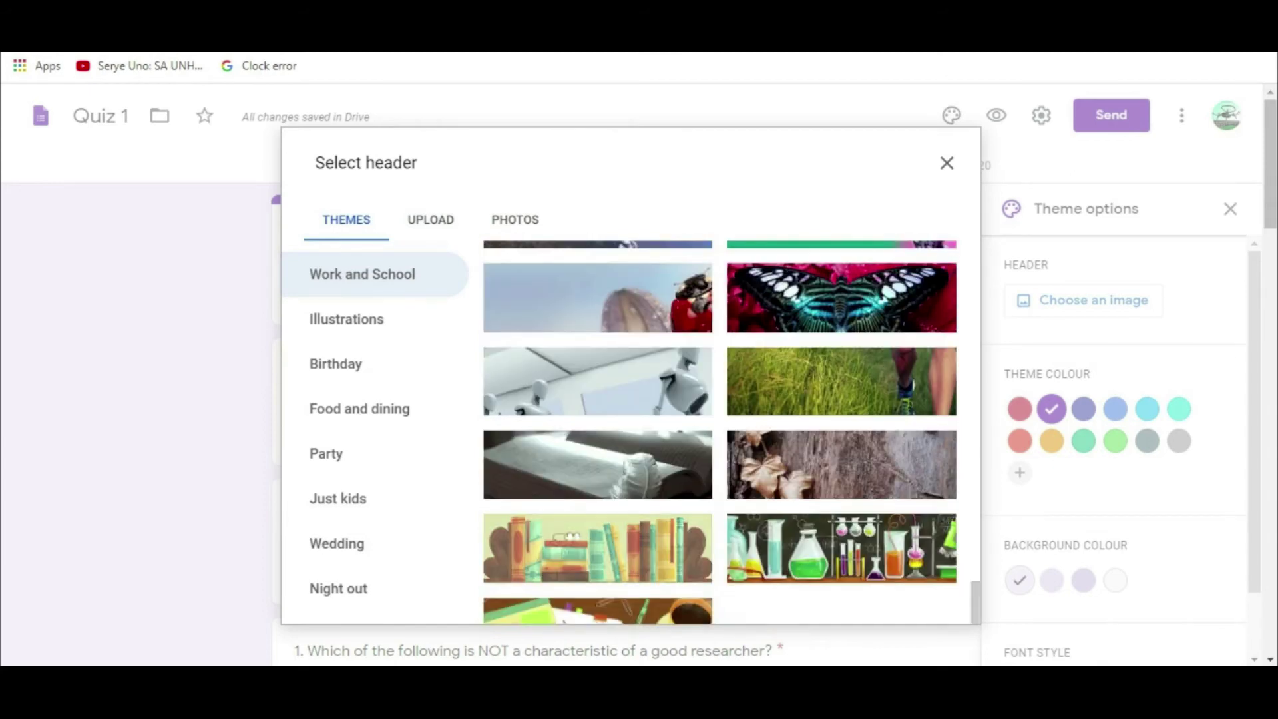
pyautogui.click(597, 550)
pyautogui.click(1052, 407)
pyautogui.click(1147, 406)
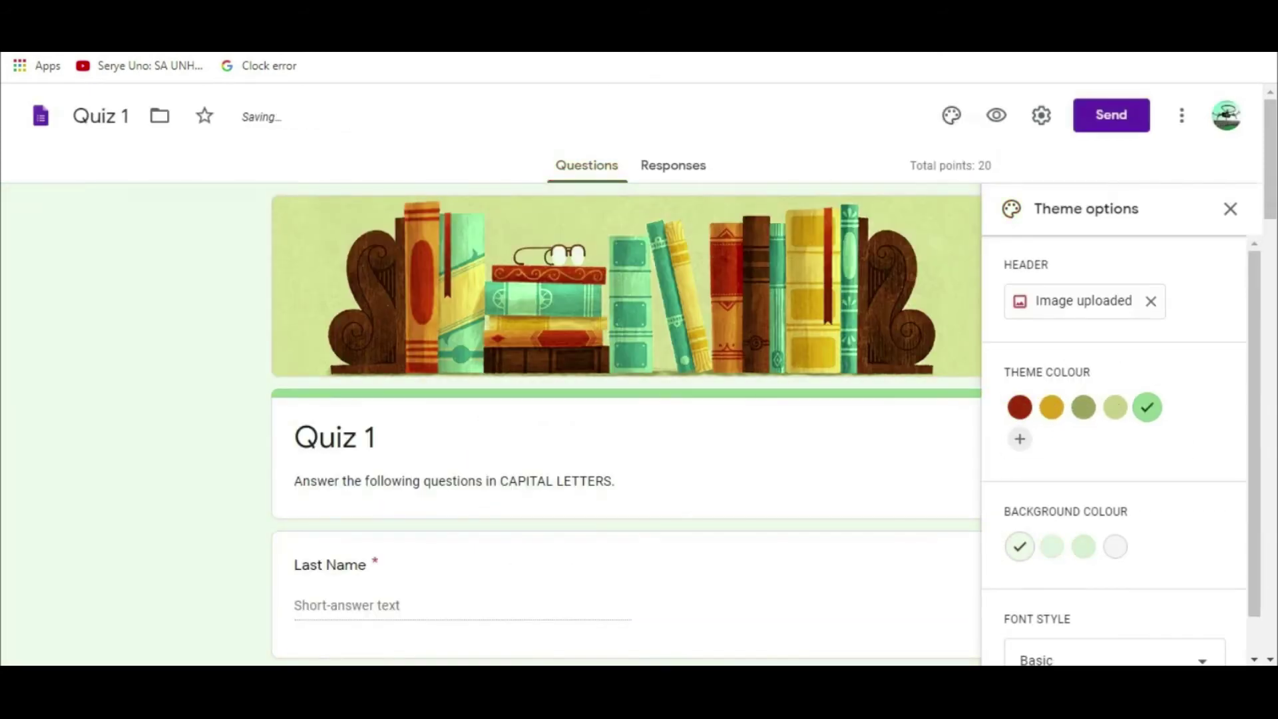
pyautogui.click(1019, 407)
# Step: Try the other background colours on the form and return to the lightest red tint
pyautogui.moveTo(1254, 433); pyautogui.dragTo(1254, 469)
pyautogui.click(1052, 504)
pyautogui.click(1083, 504)
pyautogui.click(1115, 504)
pyautogui.click(1019, 504)
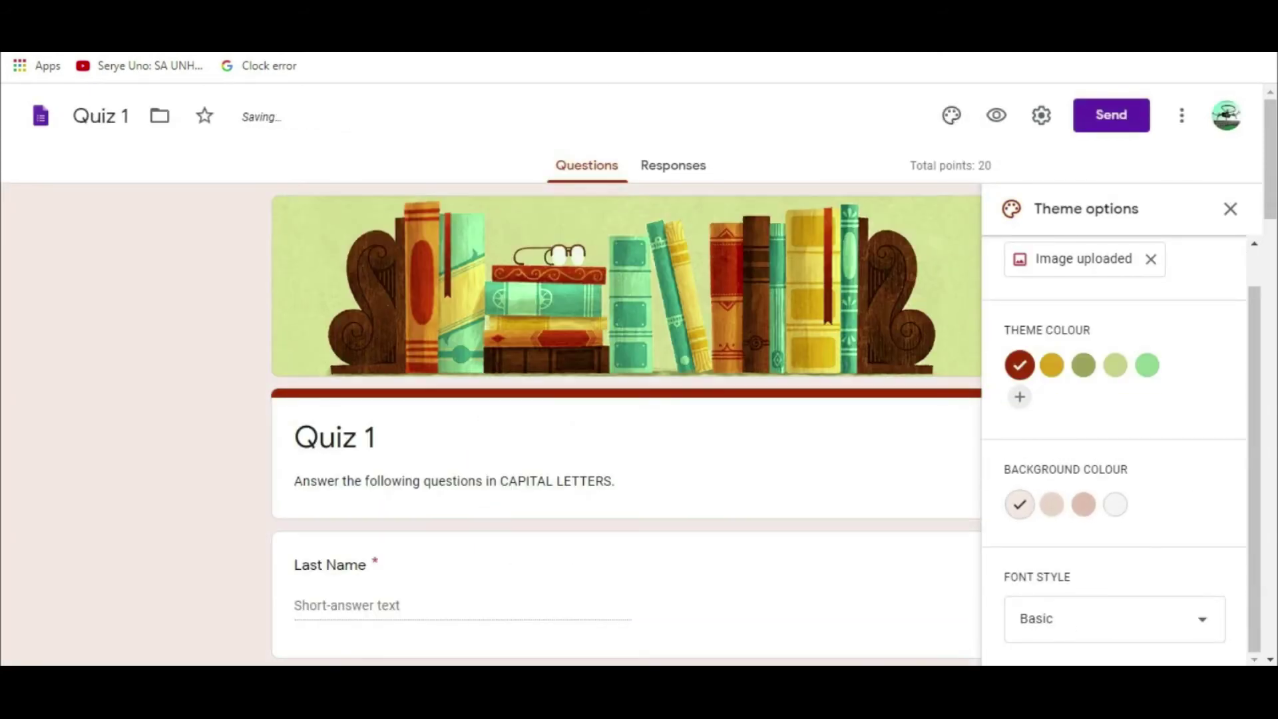
# Step: Try the Decorative, Formal and Playful font styles on the form and return to Basic
pyautogui.click(1113, 619)
pyautogui.click(1113, 539)
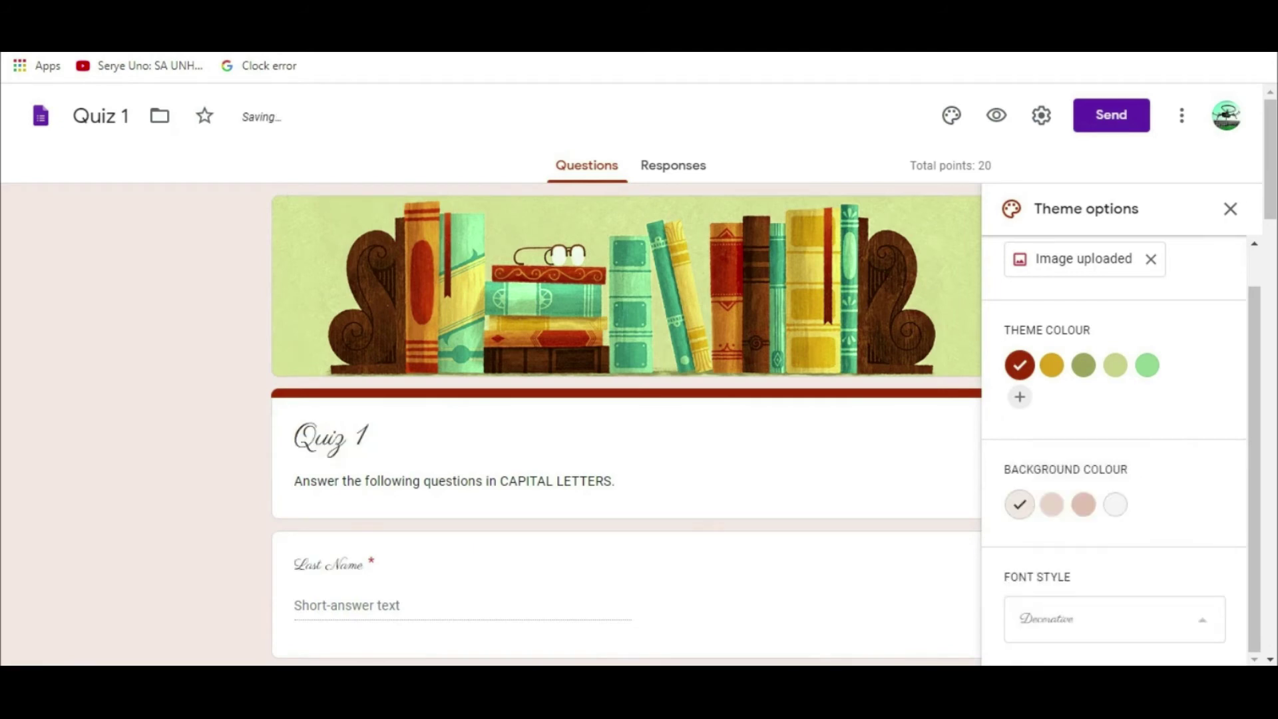
pyautogui.moveTo(1270, 159)
pyautogui.mouseDown()
pyautogui.moveTo(1270, 227)
pyautogui.moveTo(1270, 177)
pyautogui.mouseUp()
pyautogui.click(1113, 619)
pyautogui.click(1114, 584)
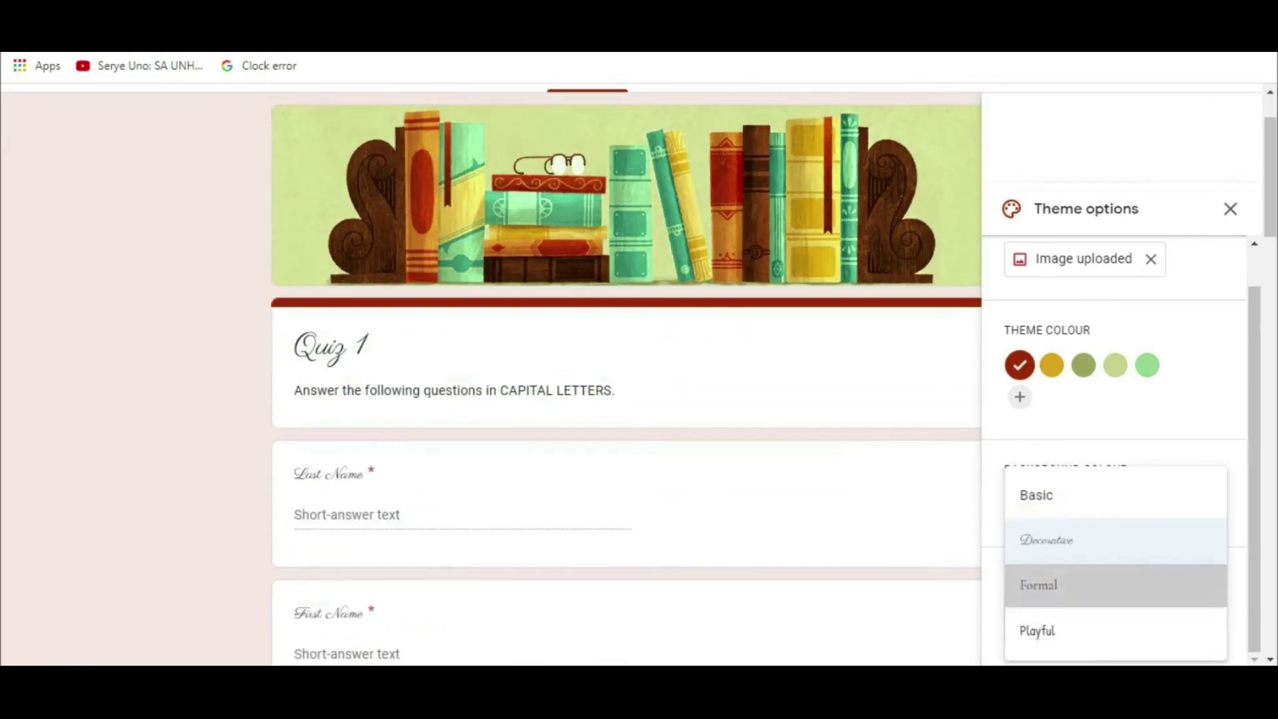
pyautogui.click(1114, 619)
pyautogui.click(1037, 630)
pyautogui.click(1037, 618)
pyautogui.click(1035, 495)
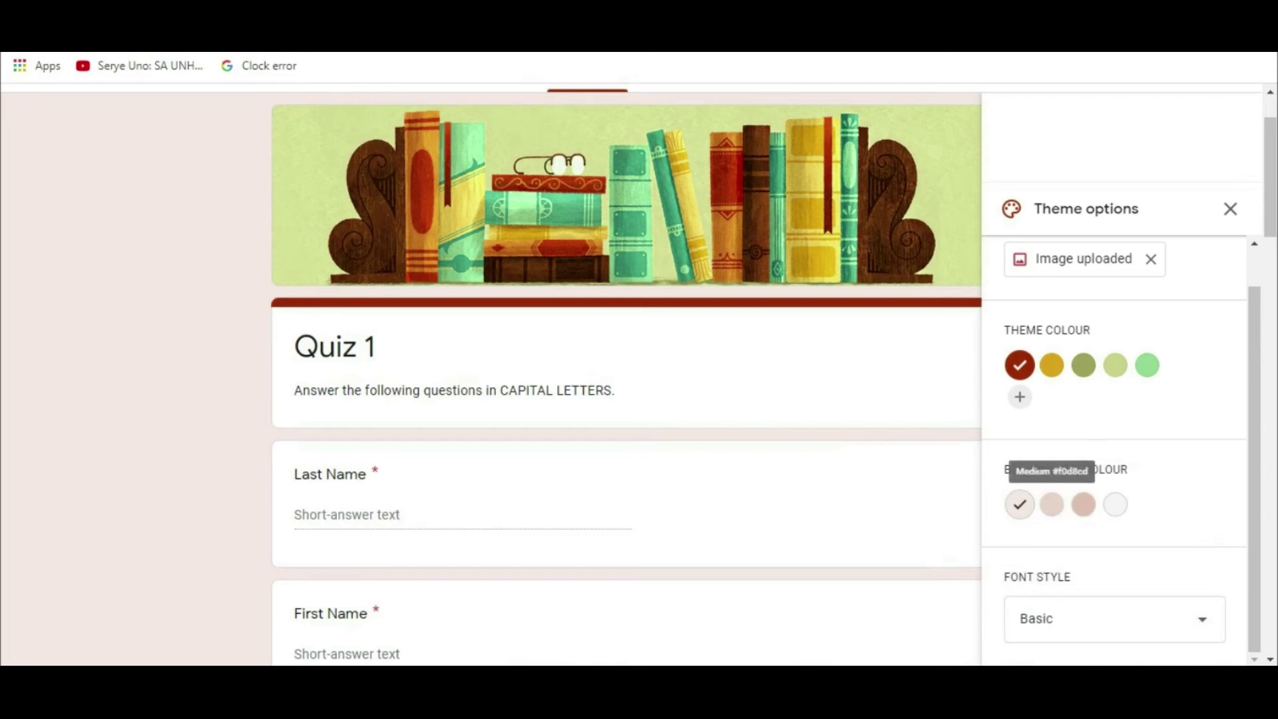
# Step: Compare the Formal and Playful font styles once more and restore the Basic font style
pyautogui.press('Return')
pyautogui.press('Down')
pyautogui.press('Down')
pyautogui.press('Return')
pyautogui.press('Return')
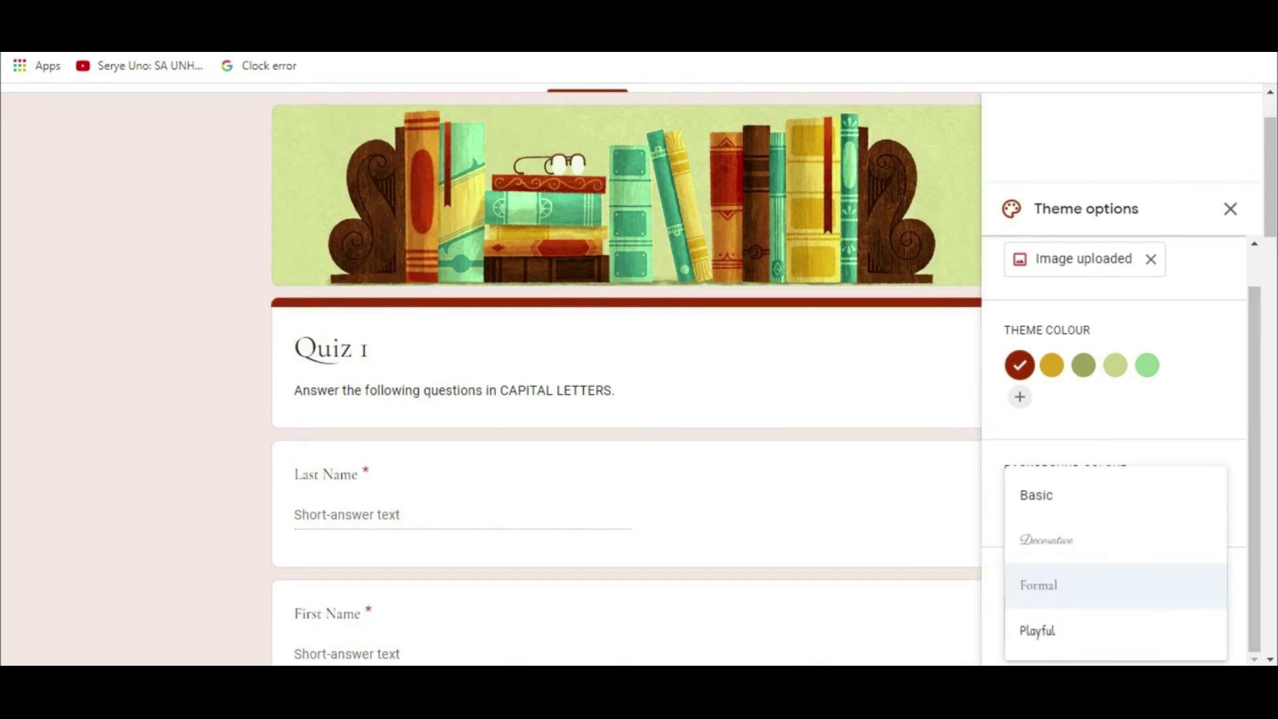
pyautogui.press('Down')
pyautogui.press('Return')
pyautogui.click(1051, 619)
pyautogui.click(1052, 496)
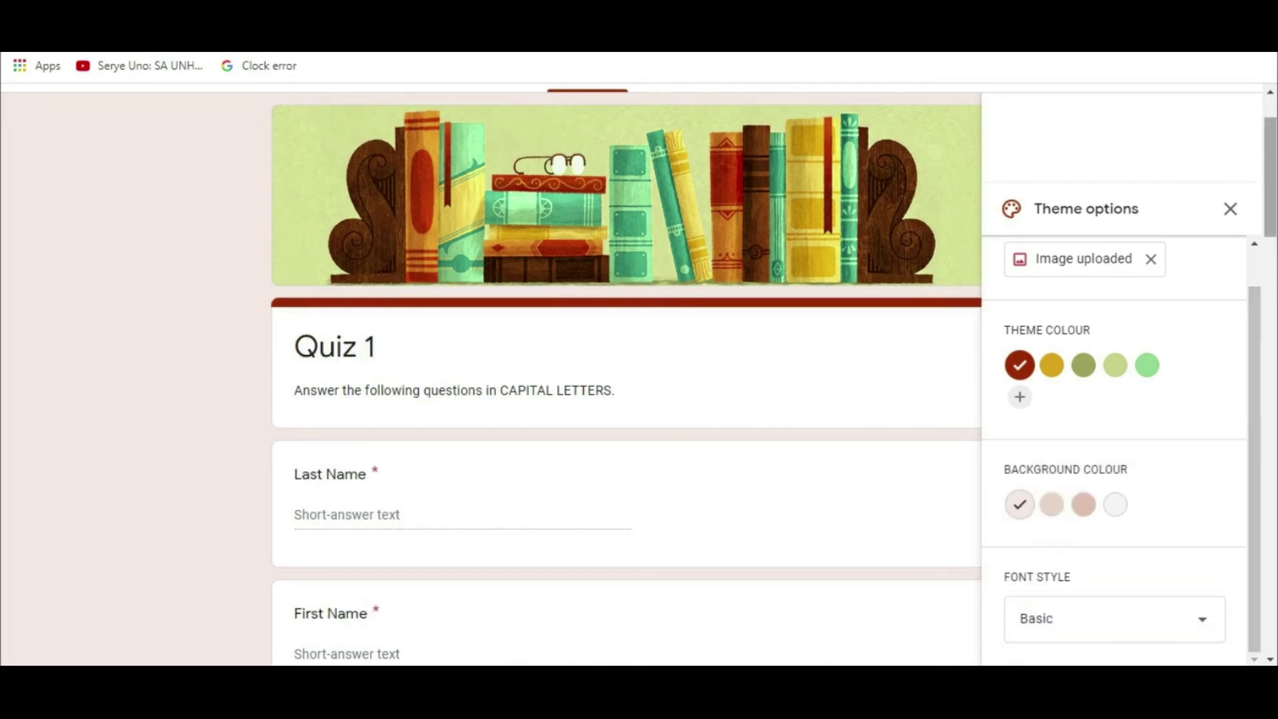
# Step: Preview Quiz 1 as respondents see it, look through all its questions, and close the preview
pyautogui.moveTo(1270, 177); pyautogui.dragTo(1270, 303)
pyautogui.scroll(8, 625, 373)
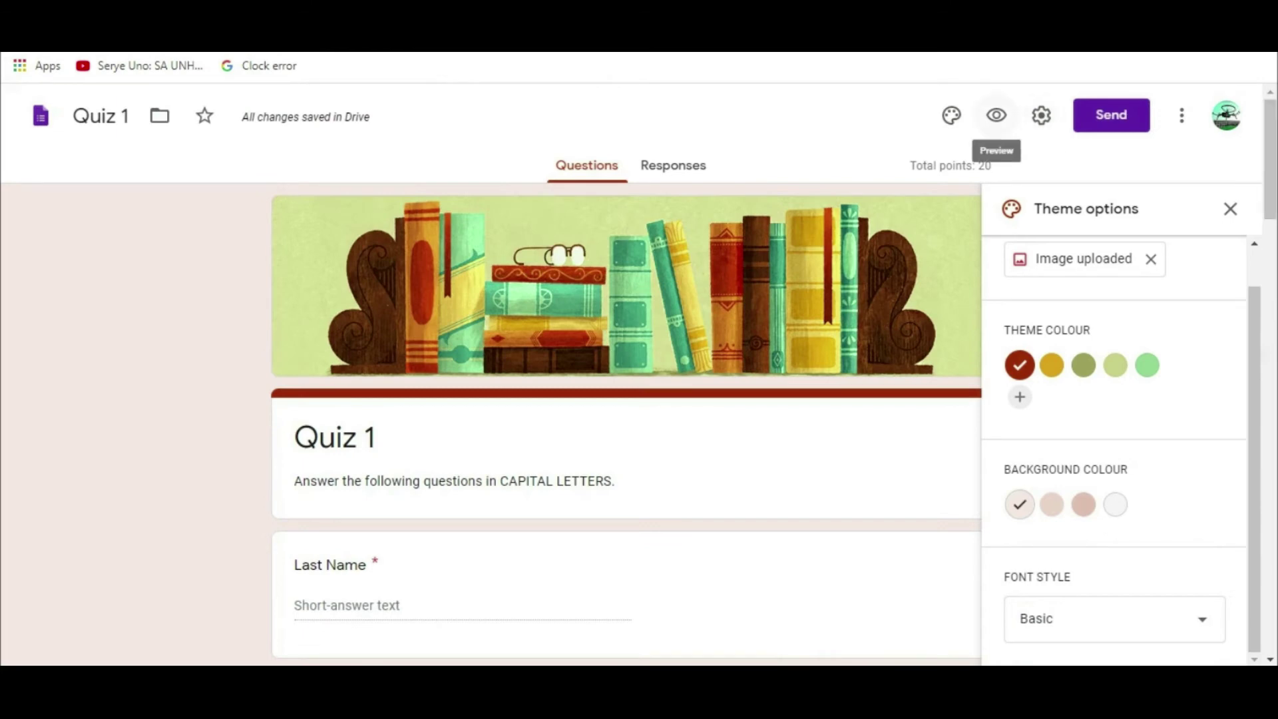
pyautogui.click(996, 115)
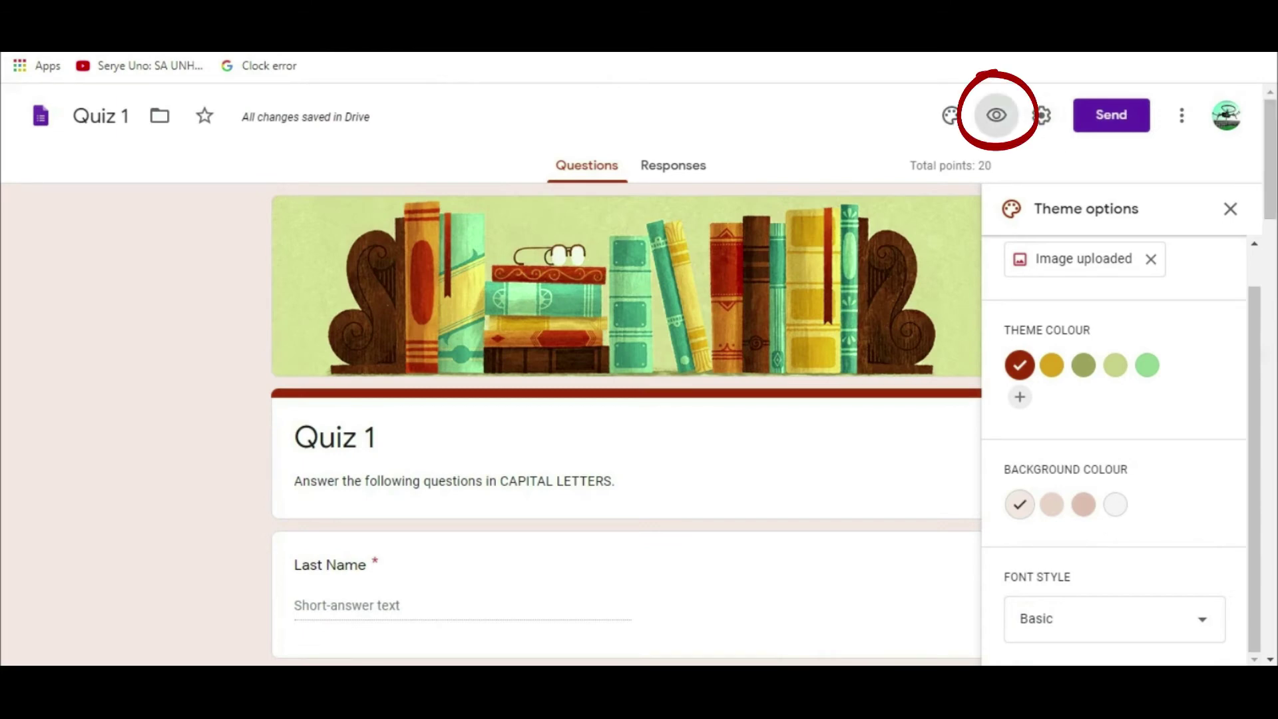
pyautogui.click(996, 114)
pyautogui.scroll(-10, 631, 373)
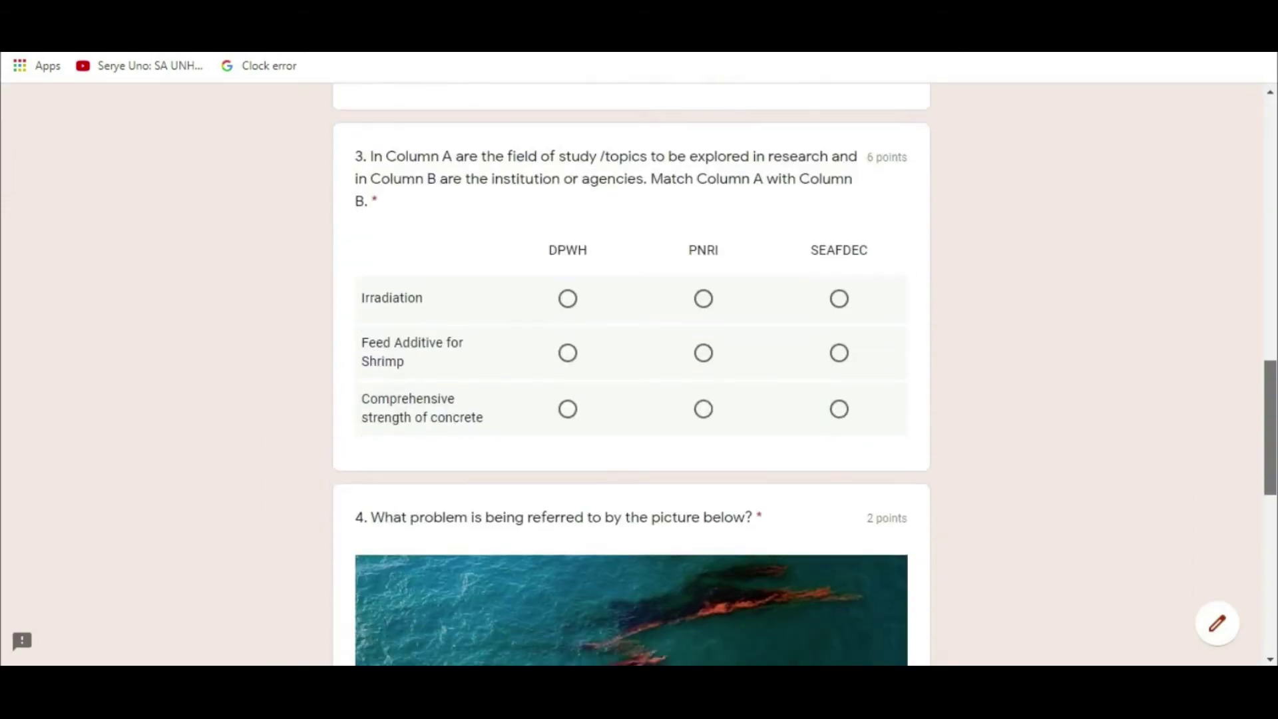
pyautogui.scroll(-10, 631, 374)
pyautogui.scroll(20, 631, 374)
pyautogui.hotkey('ctrl', 'w')
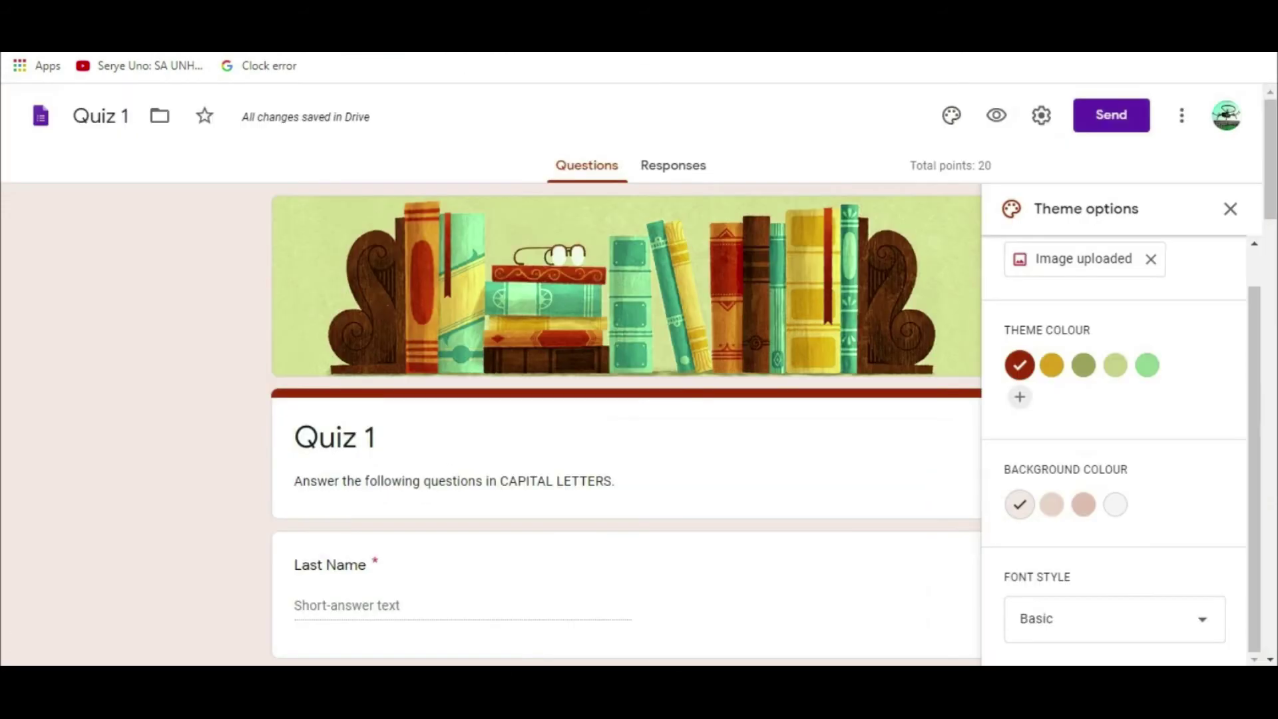
# Step: Limit the quiz to 1 response per respondent in the general form settings
pyautogui.click(1041, 114)
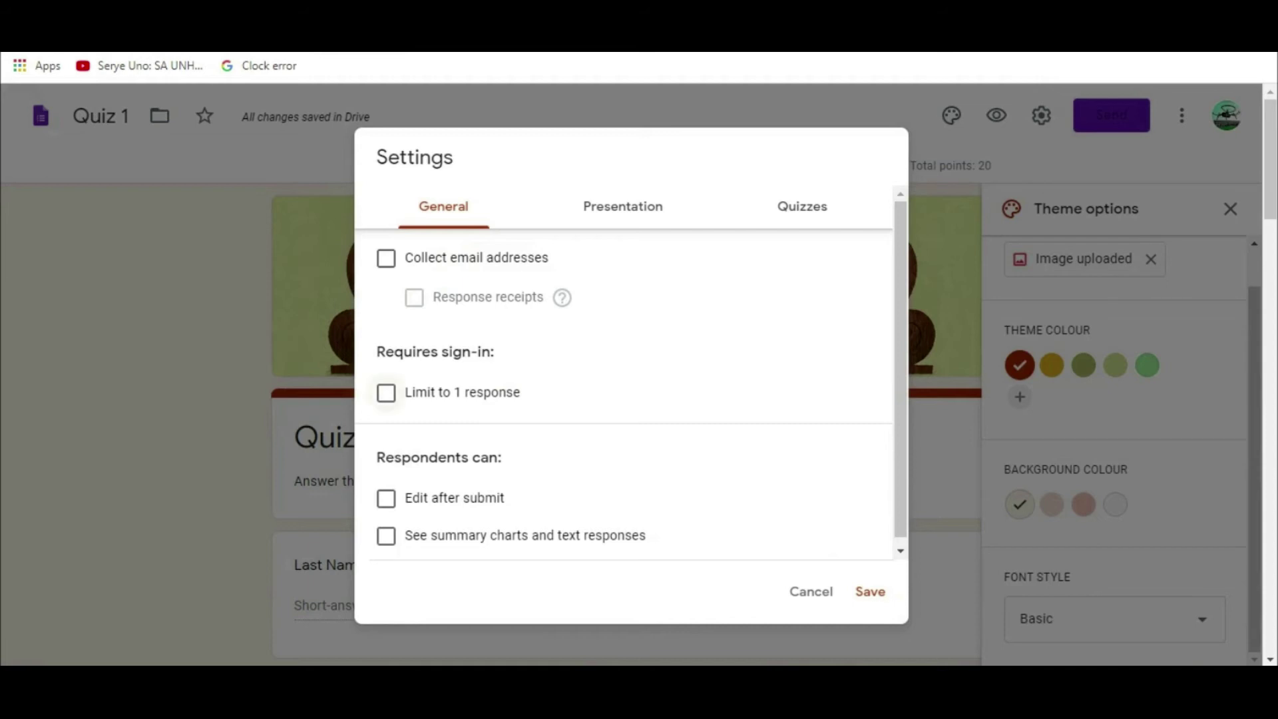
pyautogui.click(386, 392)
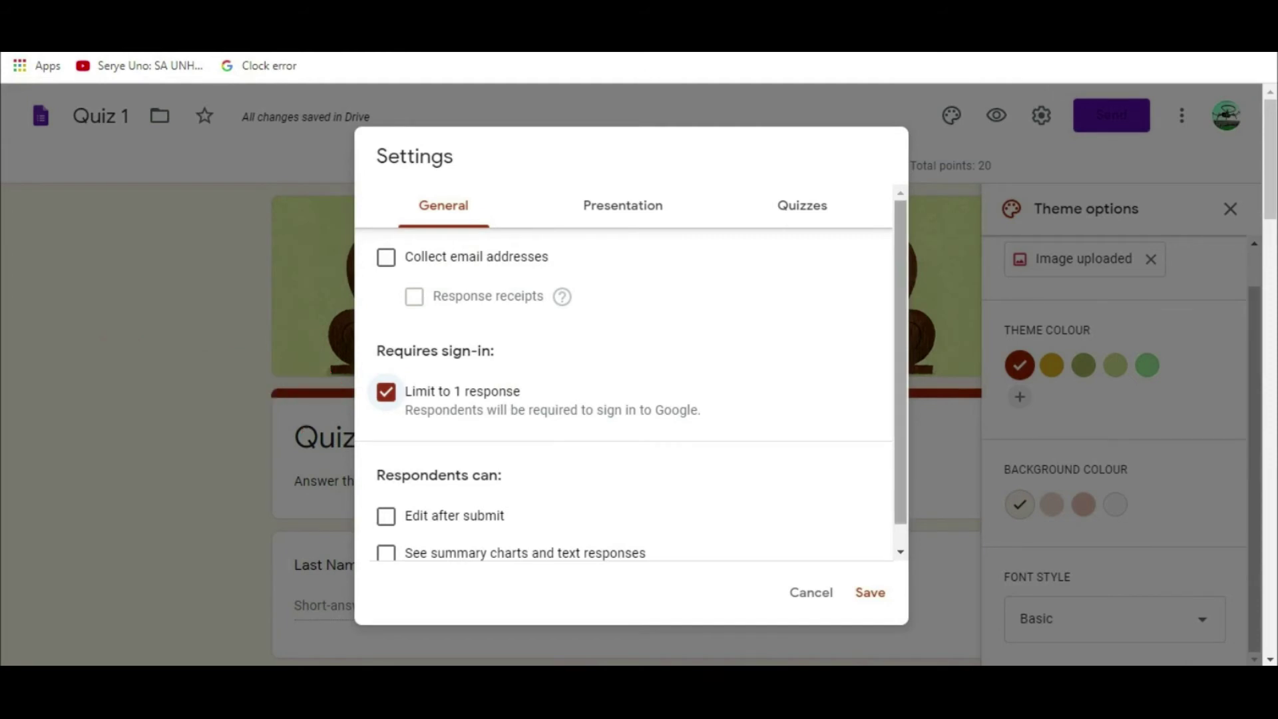
pyautogui.moveTo(899, 360); pyautogui.dragTo(900, 364)
# Step: Set the form's confirmation message to "Thank you. Your response is recorded."
pyautogui.click(609, 205)
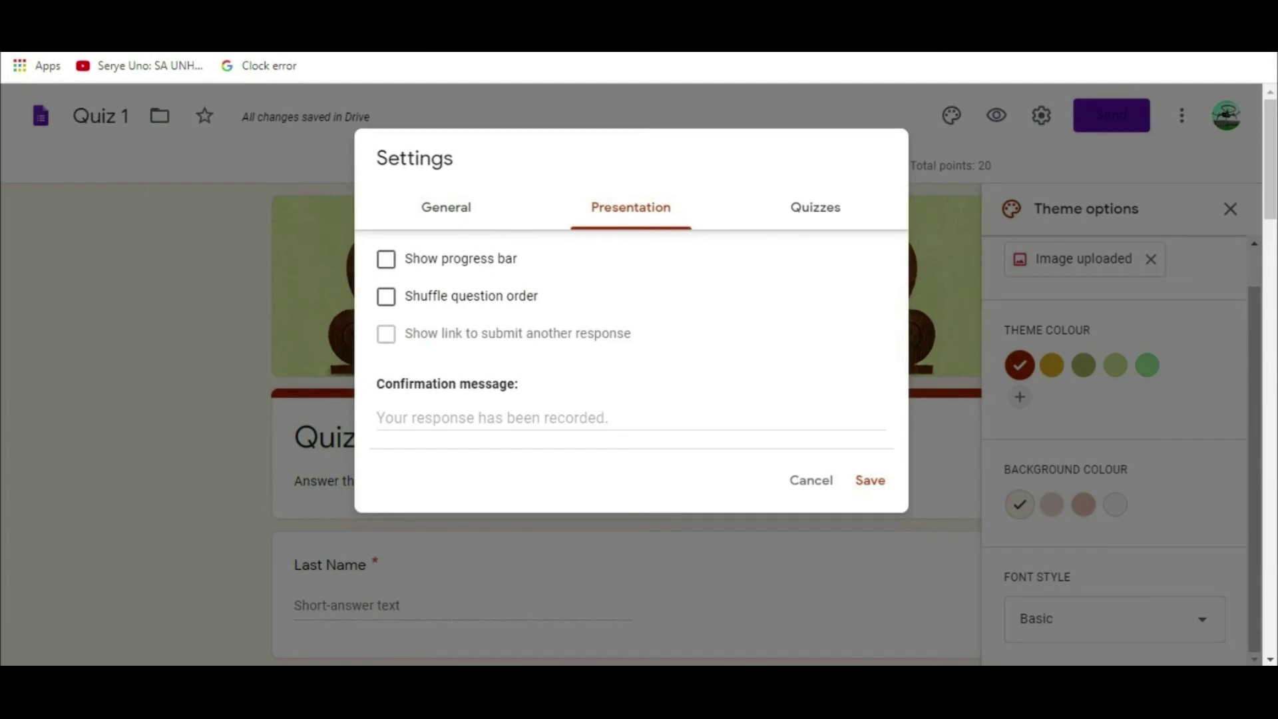
pyautogui.click(629, 417)
pyautogui.write('Thank yo')
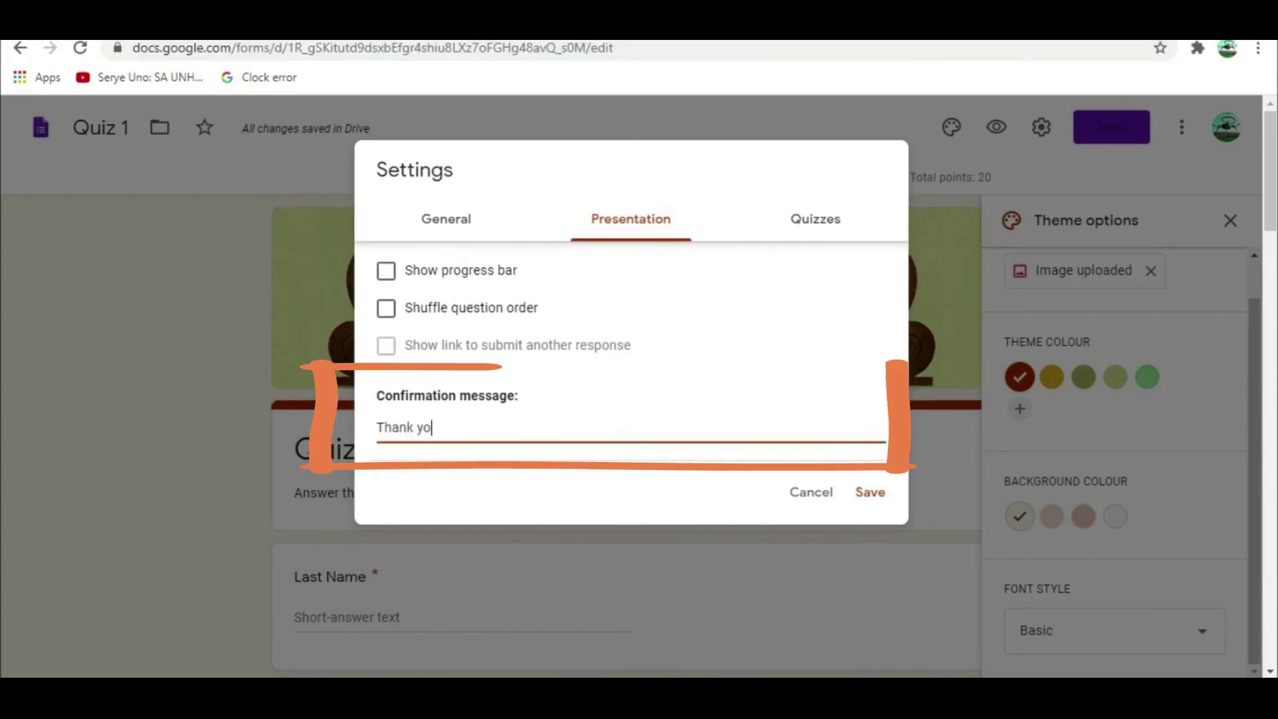
pyautogui.write('u. Your response is recorded.')
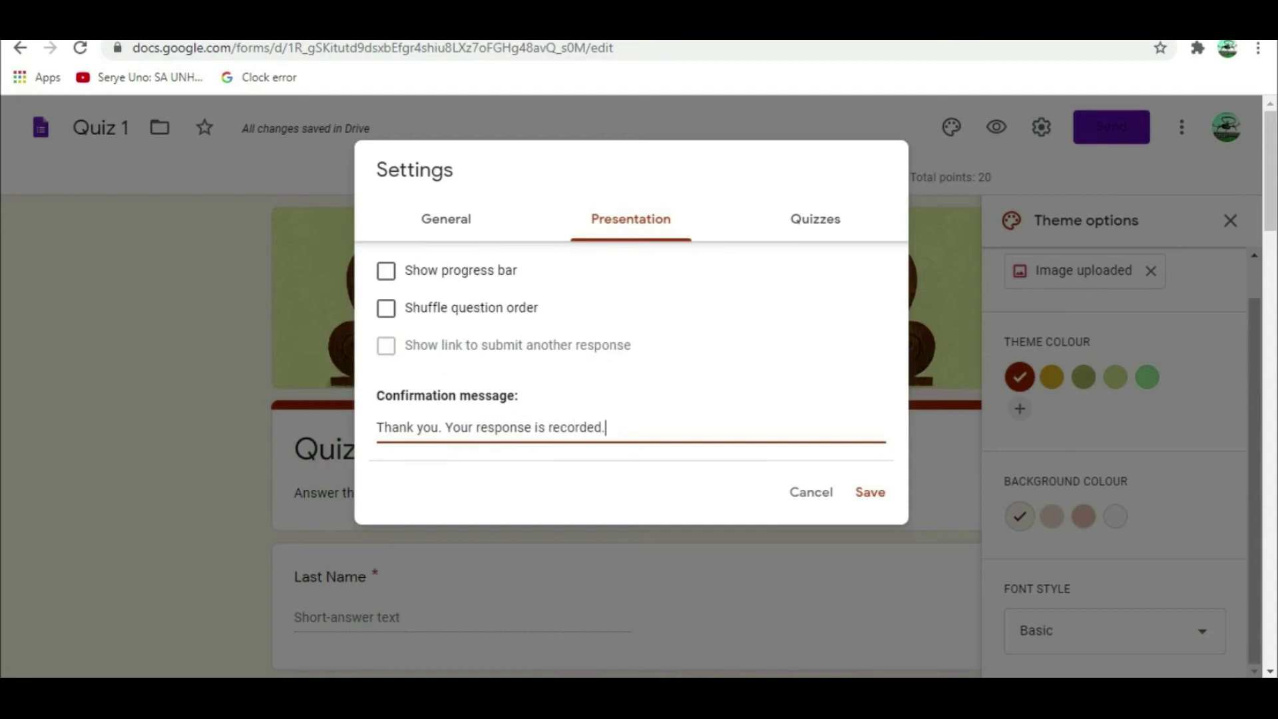
# Step: Review the quiz marking and respondent visibility options and save the form settings
pyautogui.click(815, 219)
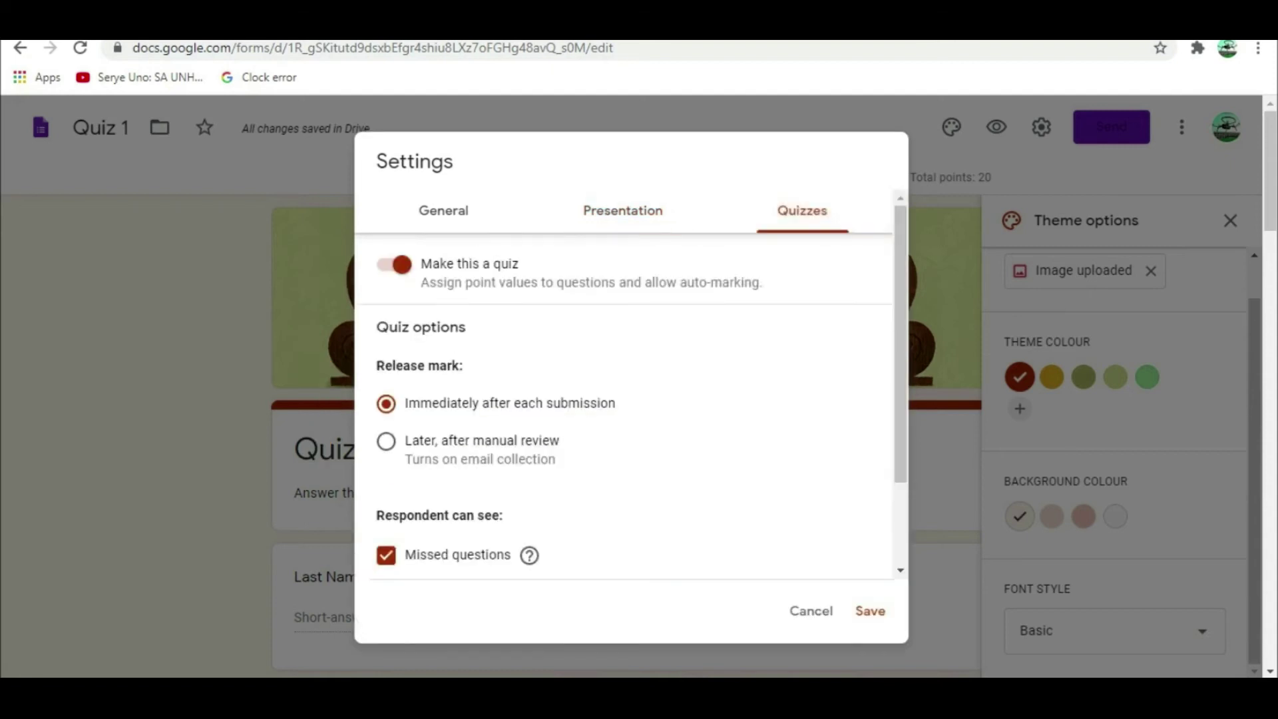
pyautogui.scroll(-3, 625, 400)
pyautogui.click(870, 610)
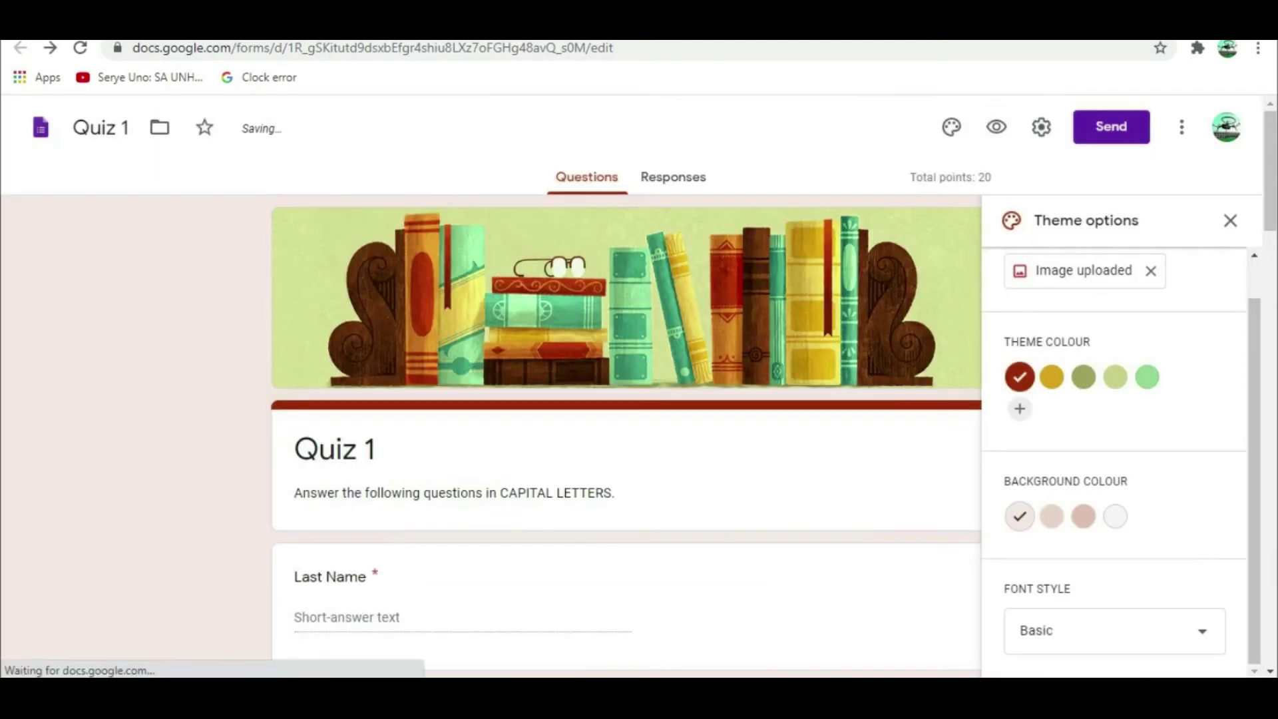
# Step: Copy the shortened shareable link to Quiz 1 from the form's sending options and close them
pyautogui.click(1111, 127)
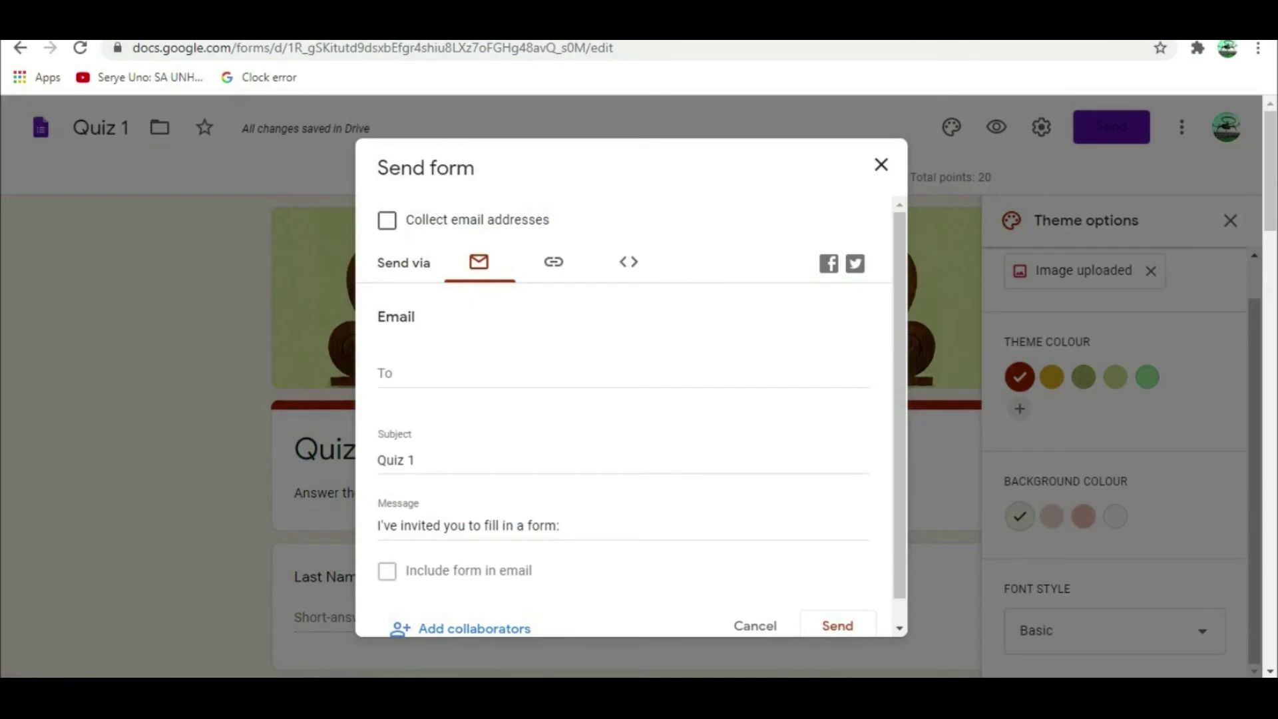
pyautogui.click(553, 262)
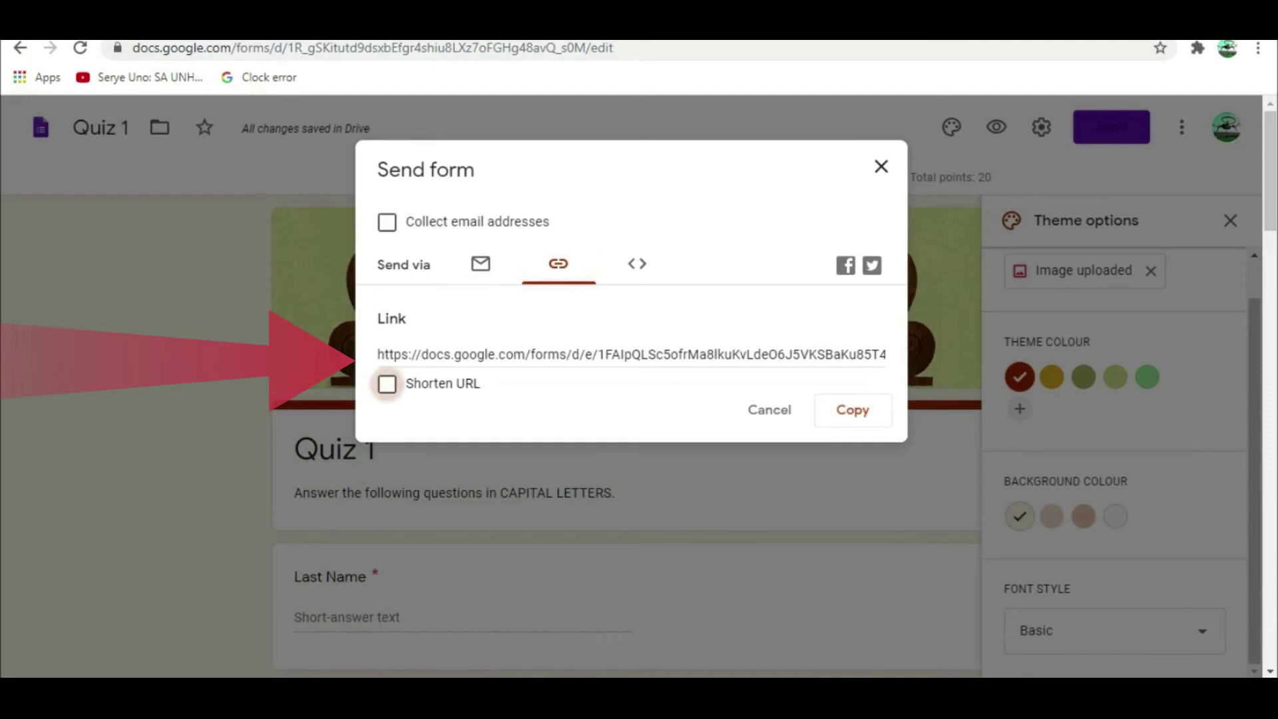
pyautogui.click(387, 384)
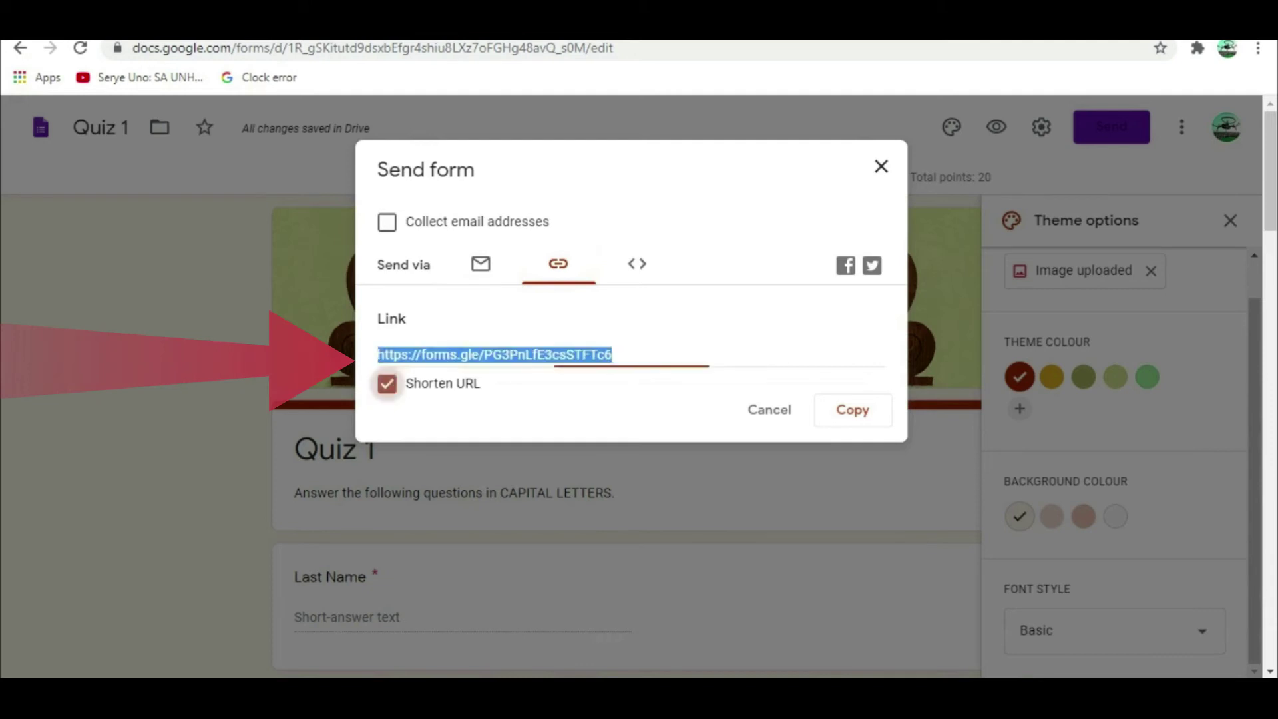
pyautogui.click(853, 410)
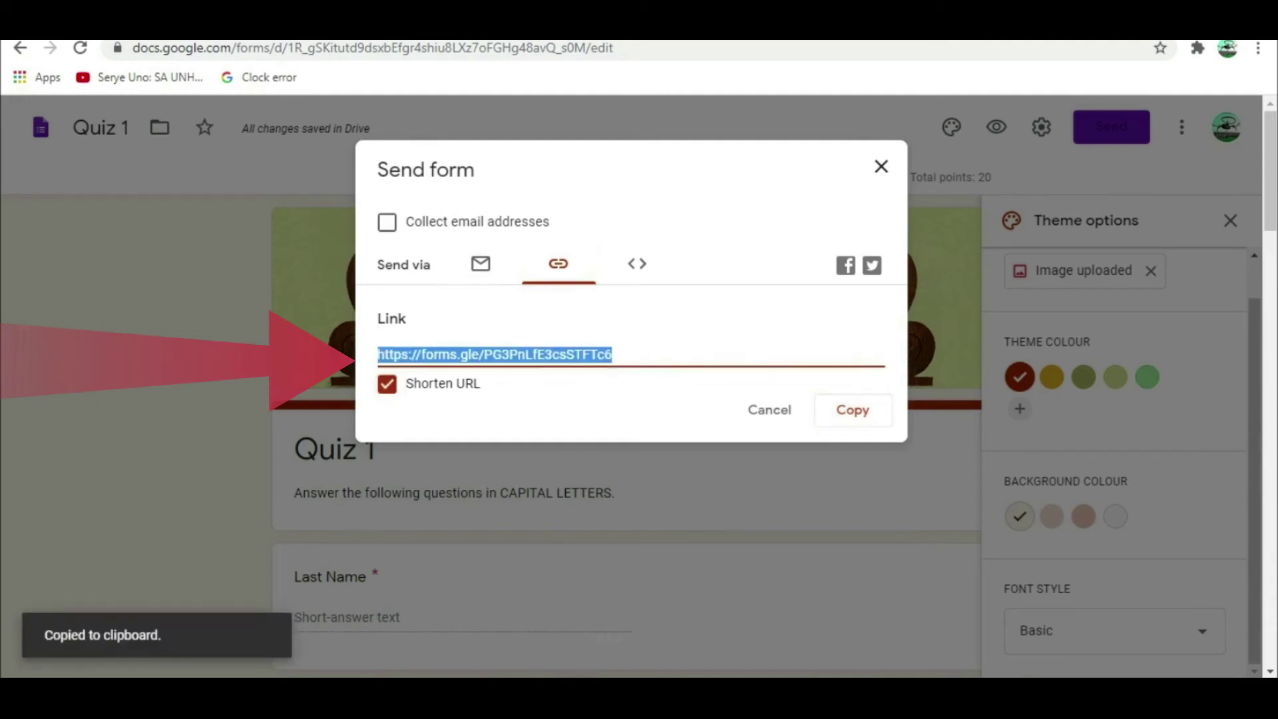
pyautogui.click(881, 167)
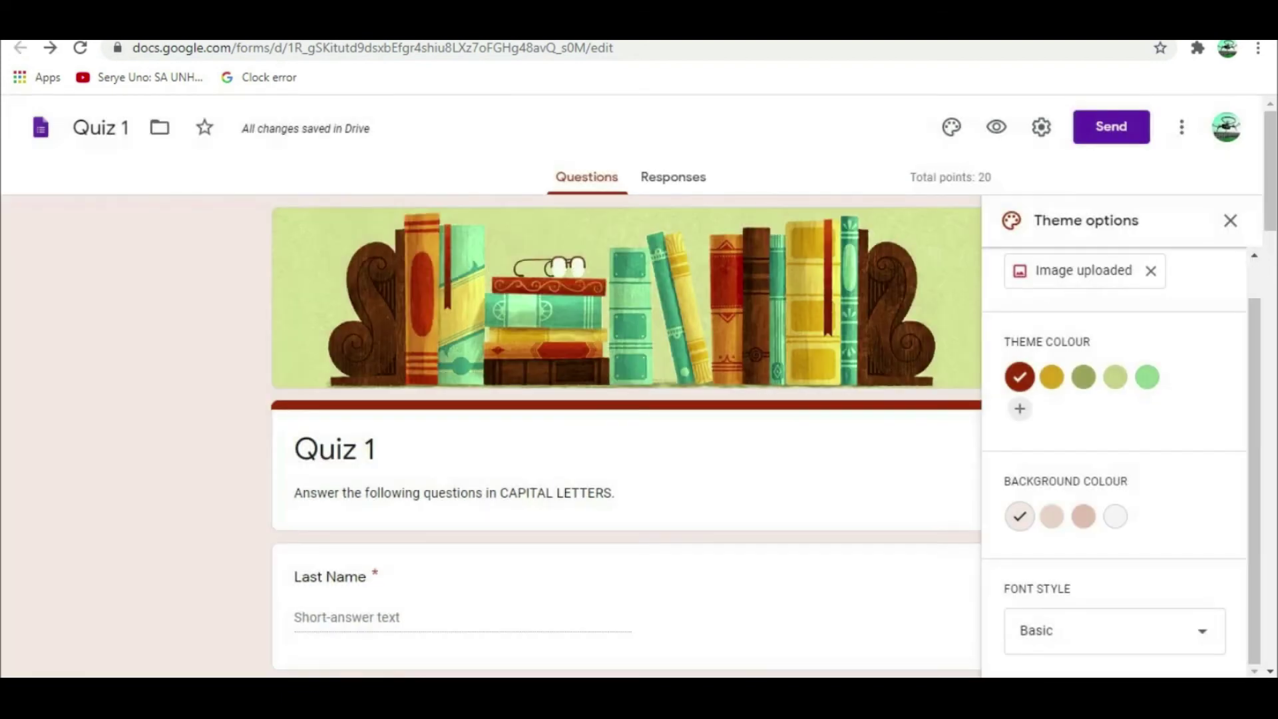
# Step: Switch to the Google Classroom assignment, attach the copied Quiz 1 link, and remove the Blank Quiz attachment
pyautogui.click(114, 30)
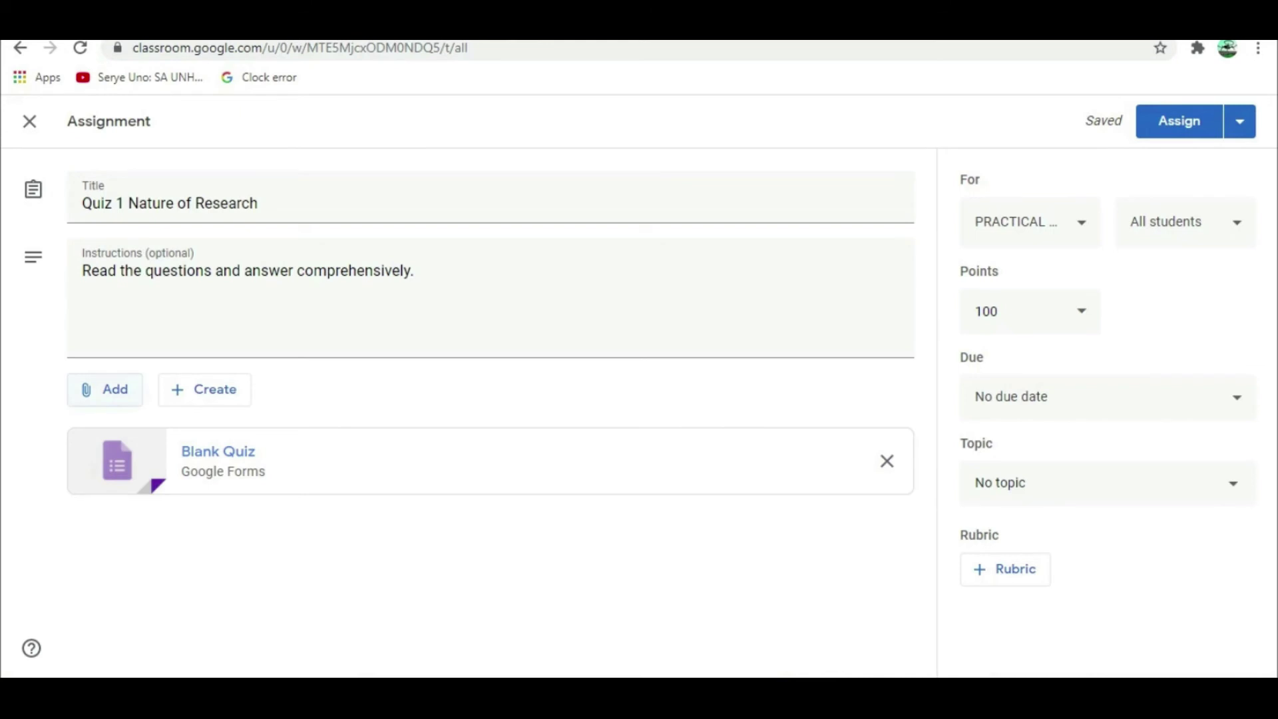
pyautogui.click(104, 389)
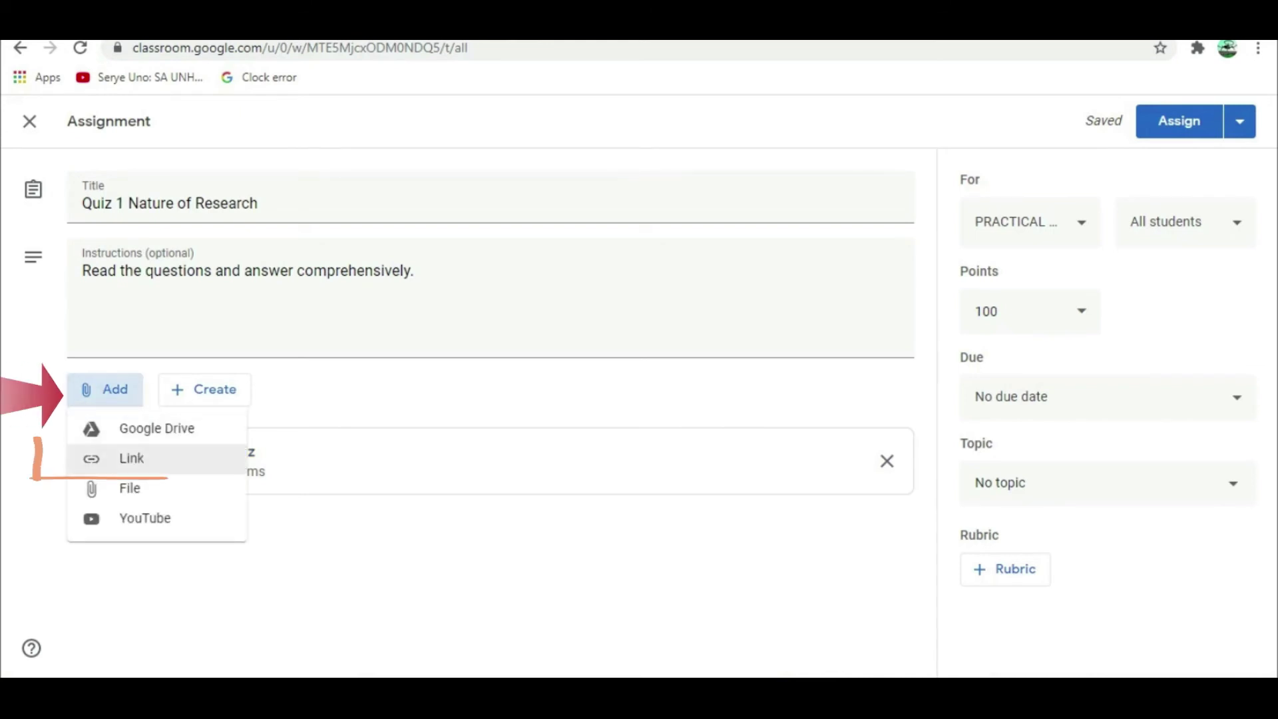
pyautogui.click(131, 458)
pyautogui.rightClick(576, 404)
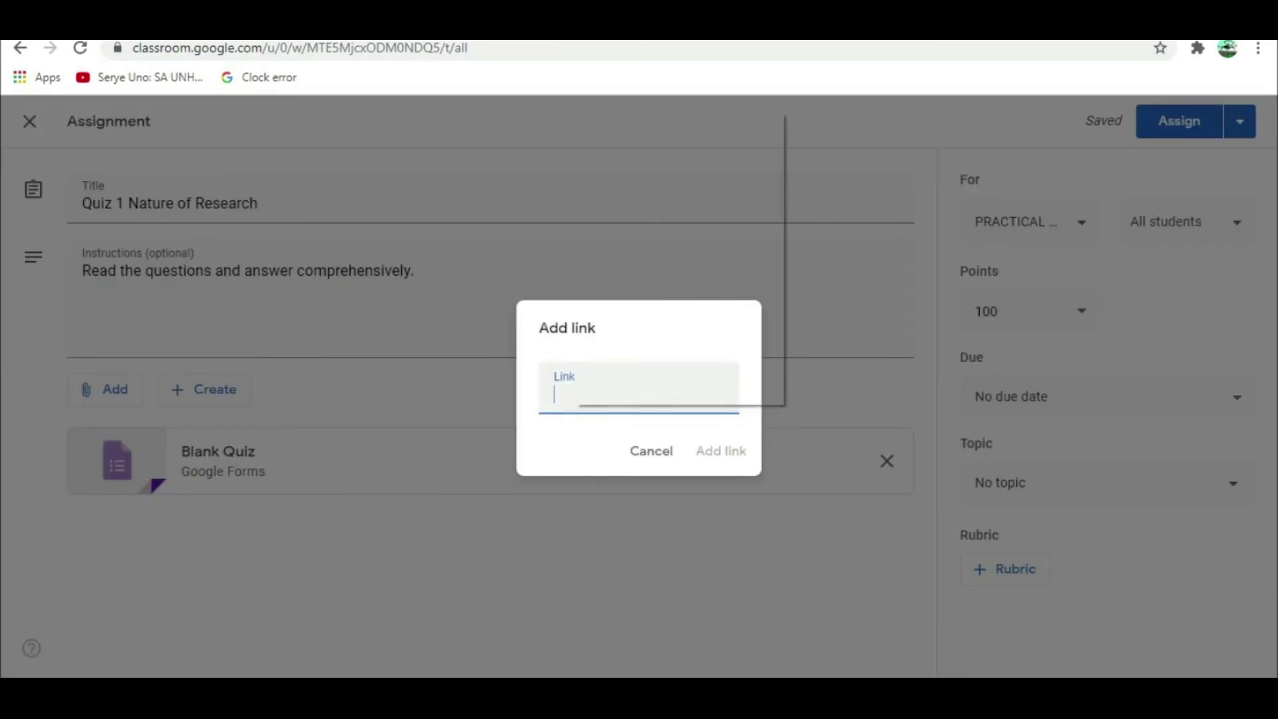
pyautogui.click(616, 258)
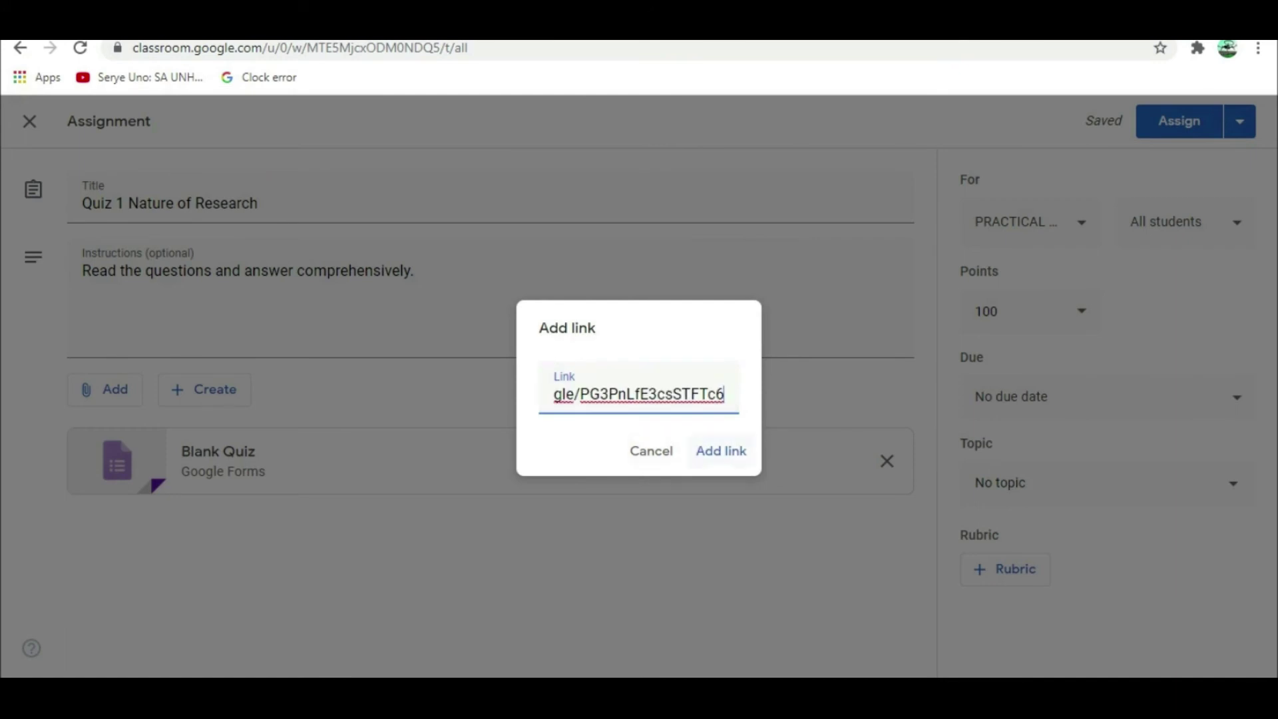
pyautogui.click(721, 451)
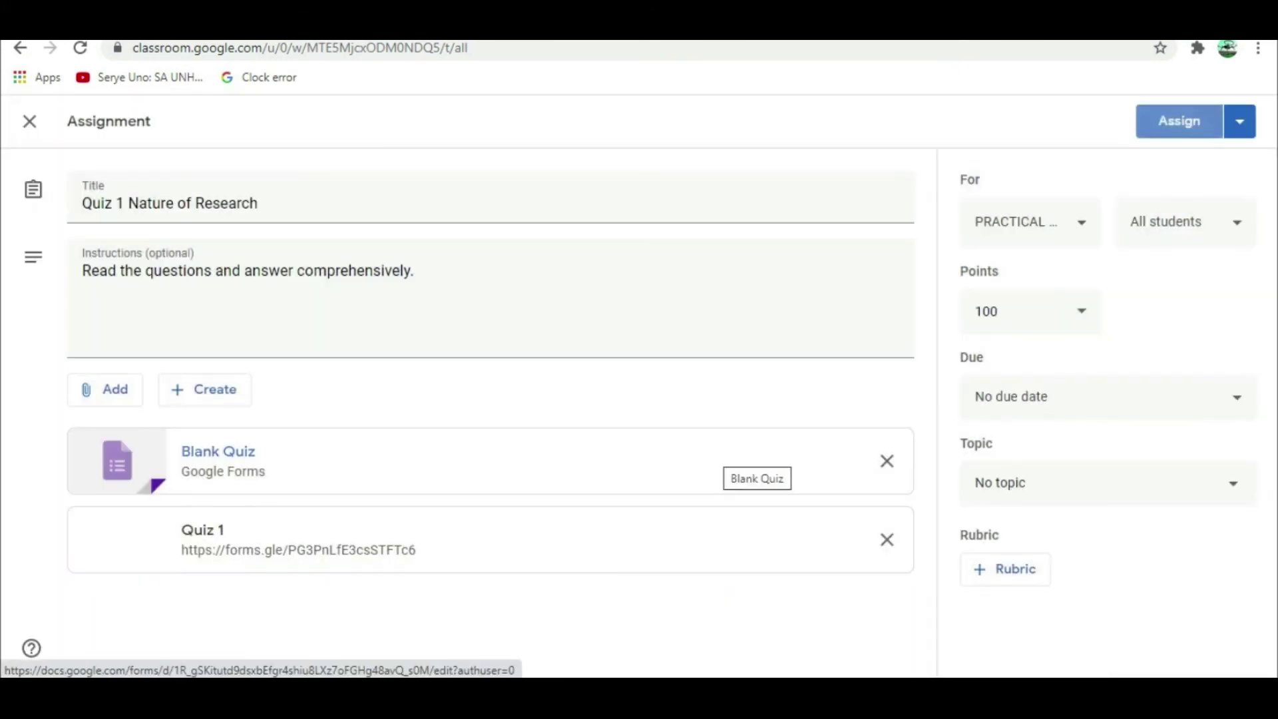
pyautogui.click(886, 461)
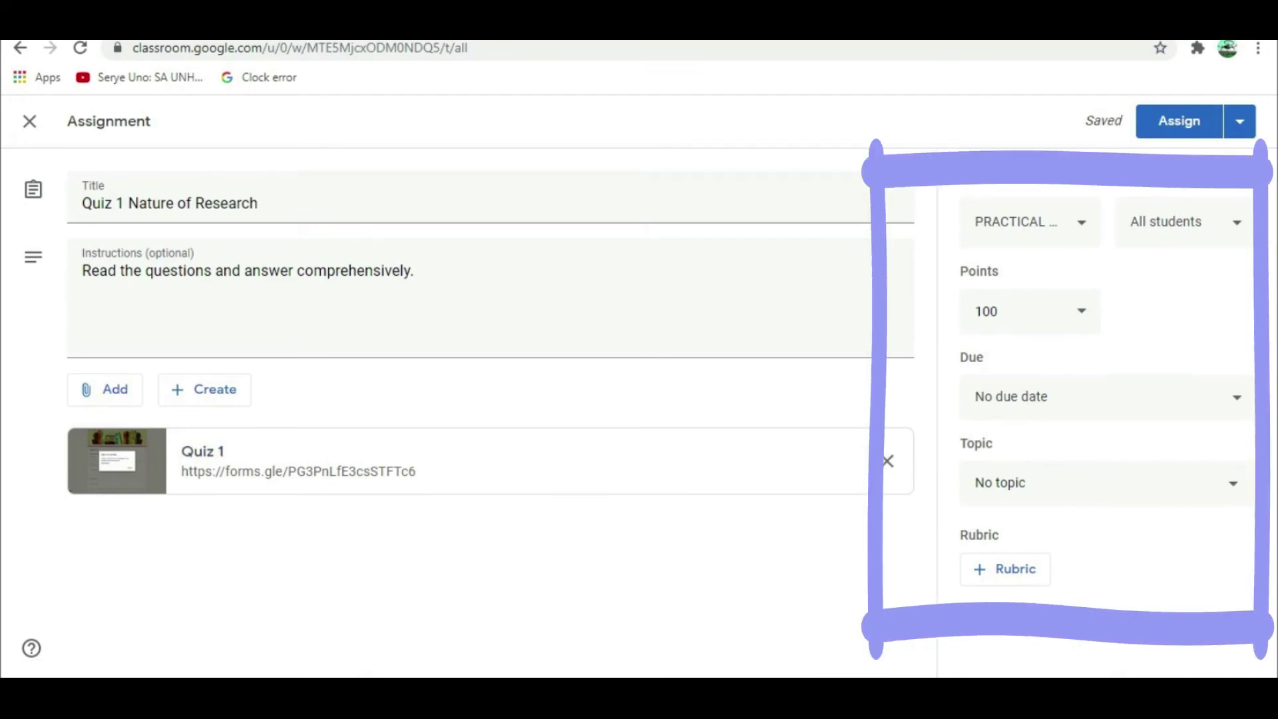
# Step: Extend the assignment to the GRADE 12 ICT 2, GRADE 12 ABM 1 and GRADE 12 ICT 1 classes as well
pyautogui.click(1029, 221)
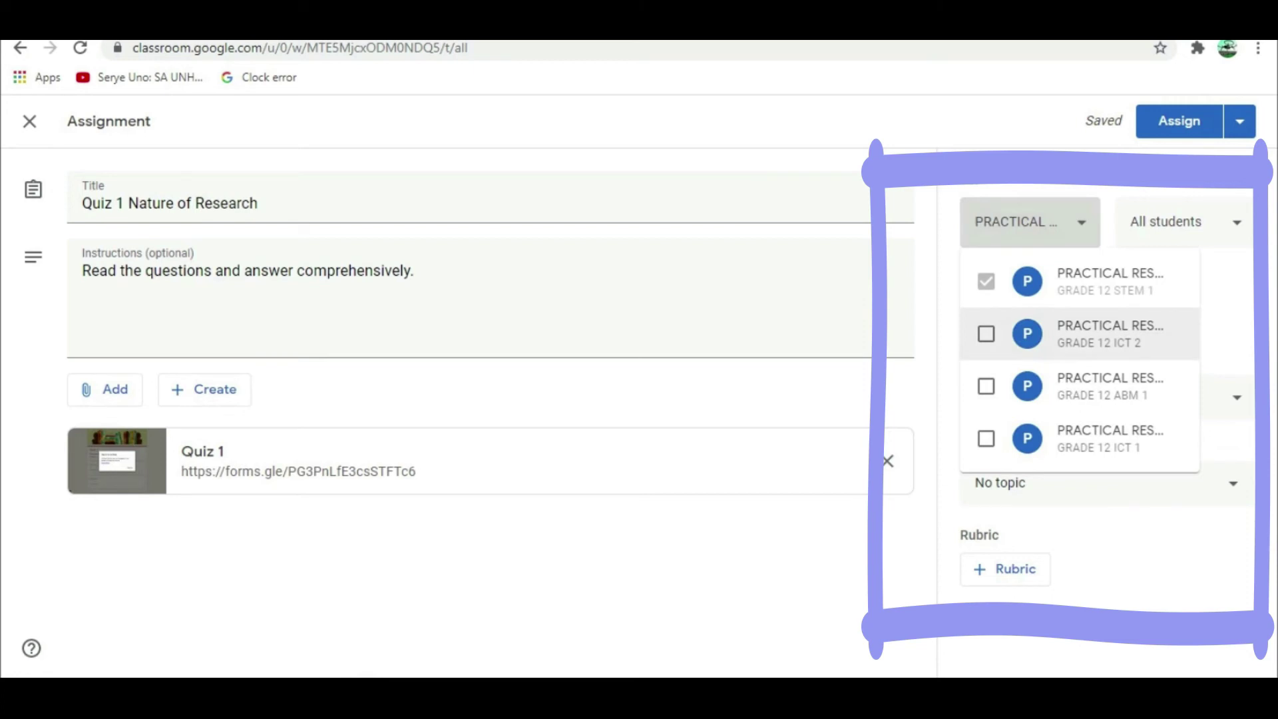
pyautogui.click(986, 333)
pyautogui.click(986, 386)
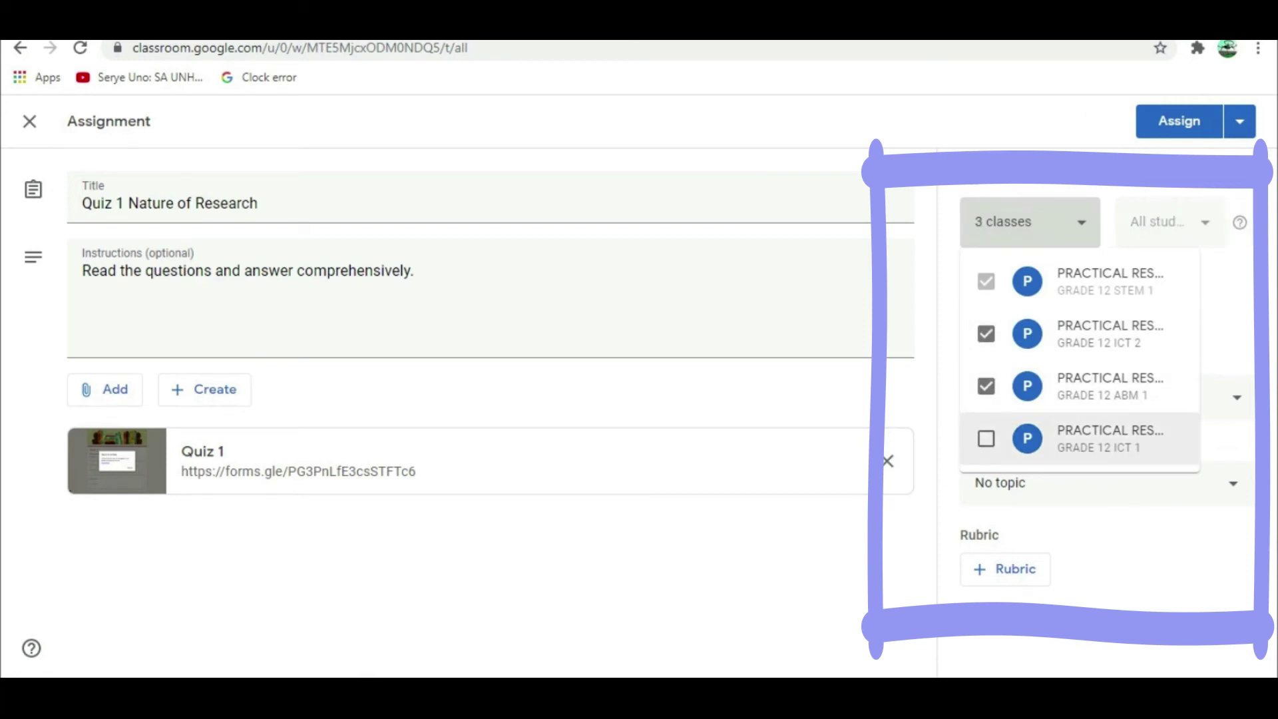
pyautogui.click(985, 438)
pyautogui.press('Escape')
# Step: Set the assignment's points to 20
pyautogui.doubleClick(987, 310)
pyautogui.write('2')
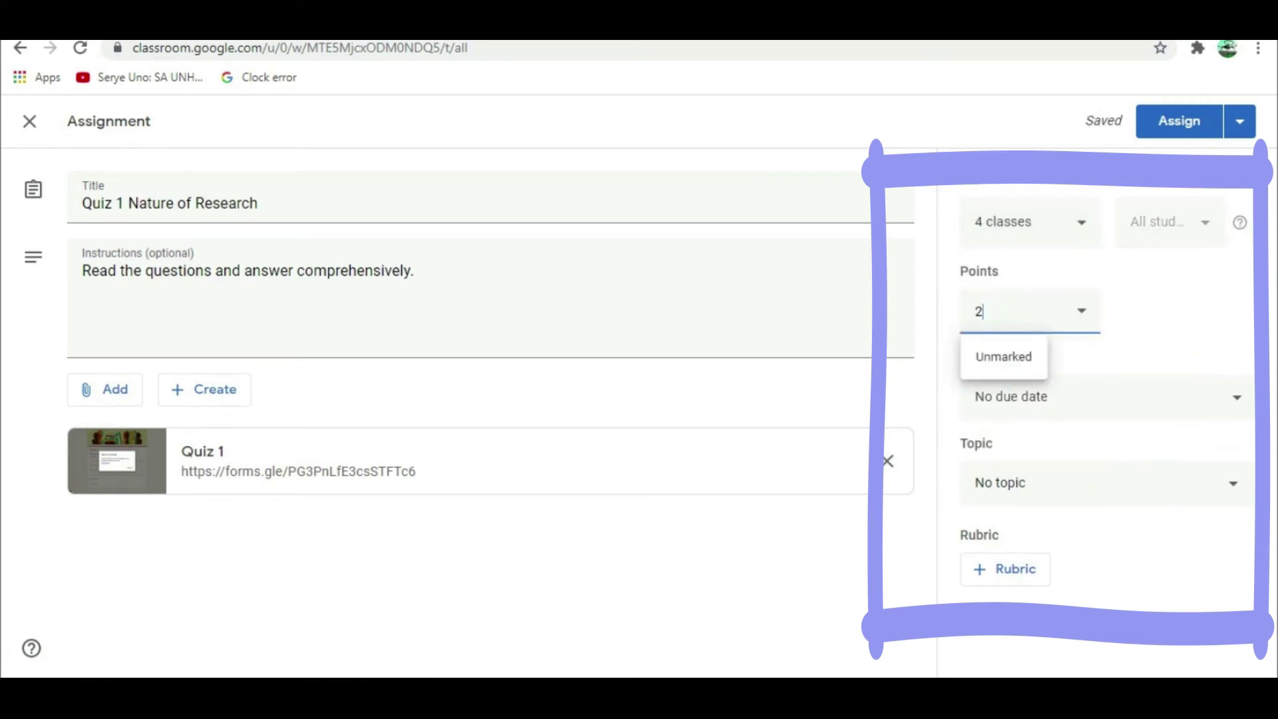
pyautogui.write('0')
pyautogui.click(1005, 569)
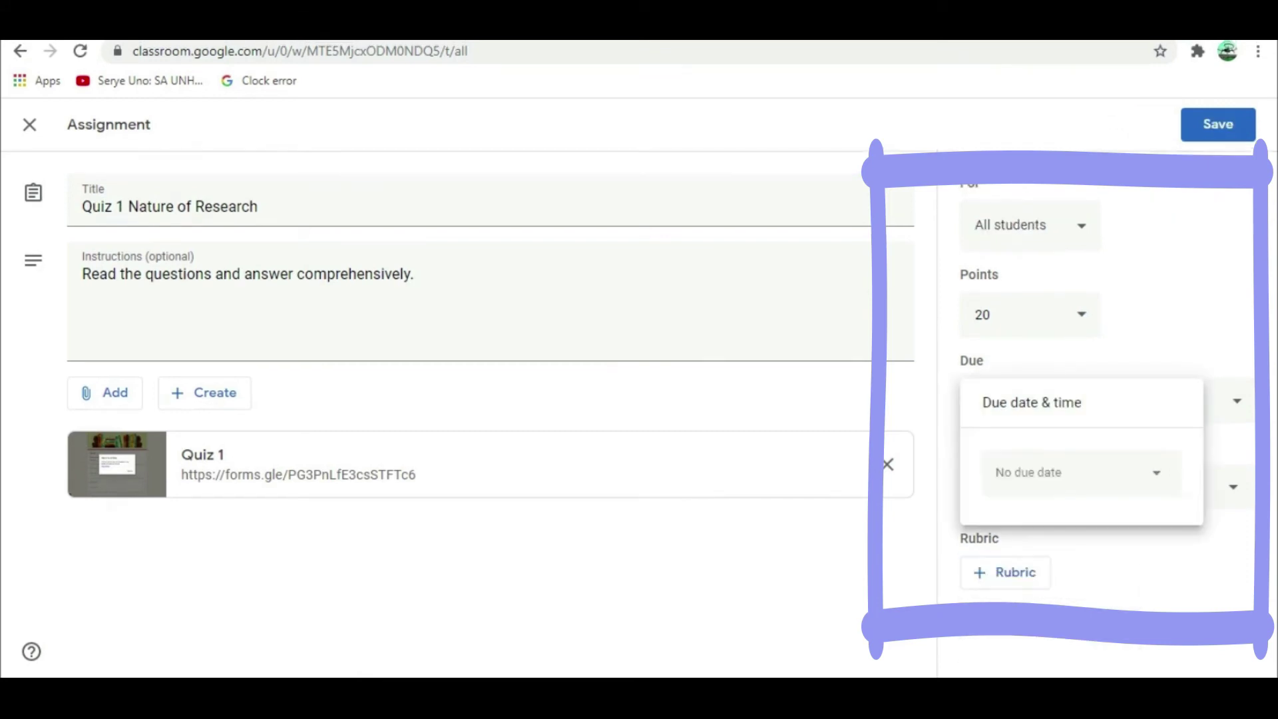
# Step: Set the assignment's due date to 24 Aug 2020 with a due time of 6 PM
pyautogui.click(1065, 469)
pyautogui.click(1005, 400)
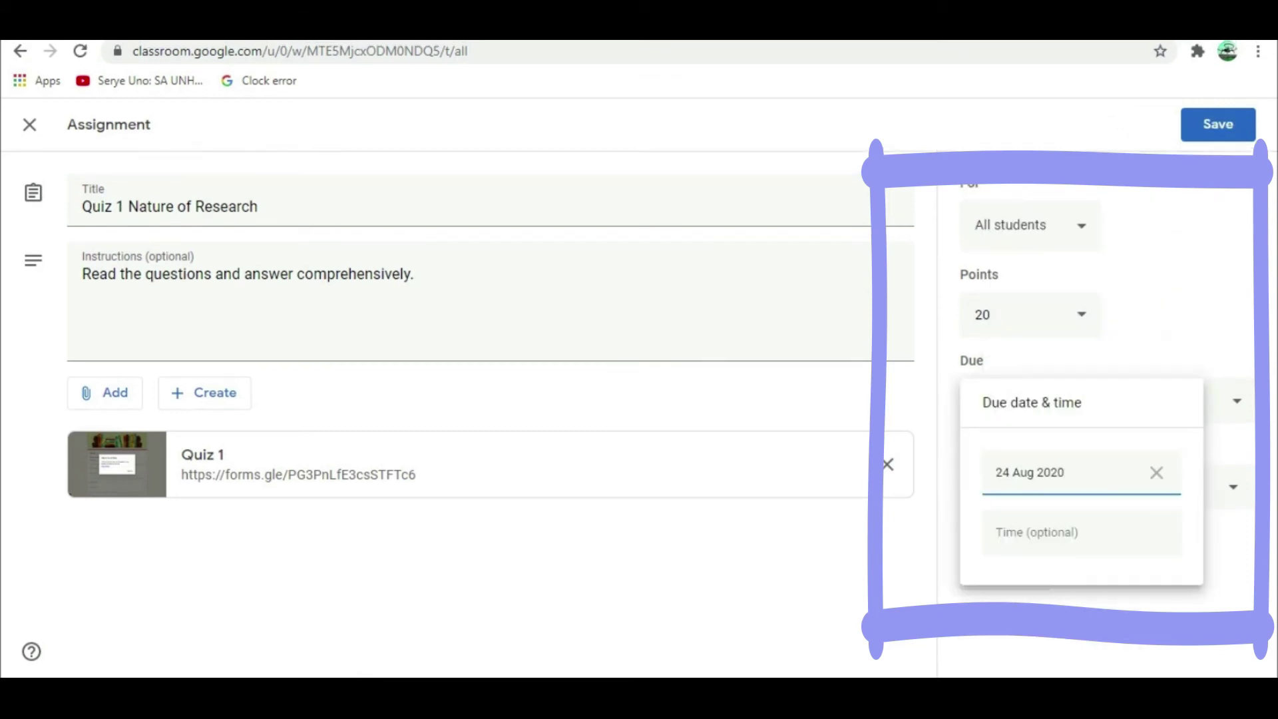
pyautogui.click(1036, 532)
pyautogui.write('6PM')
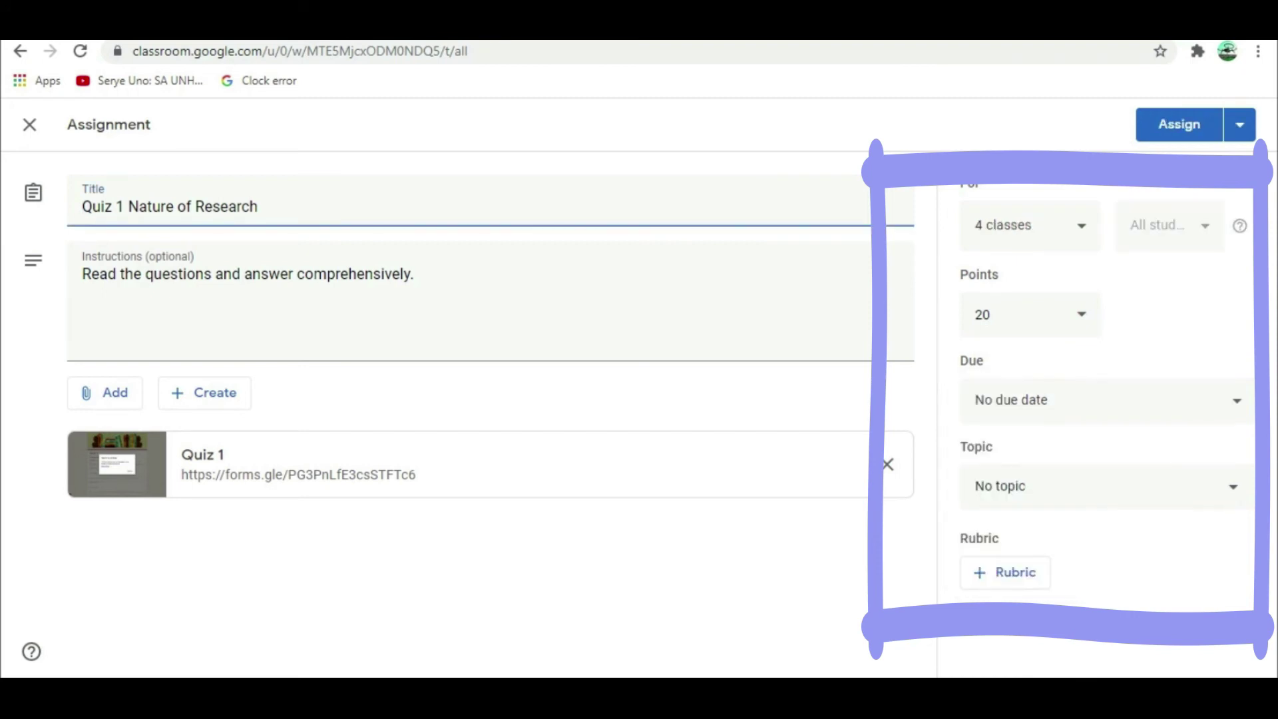
# Step: Put the assignment under the topic Quarter 1_Week 1 and assign it to the selected classes
pyautogui.click(1106, 486)
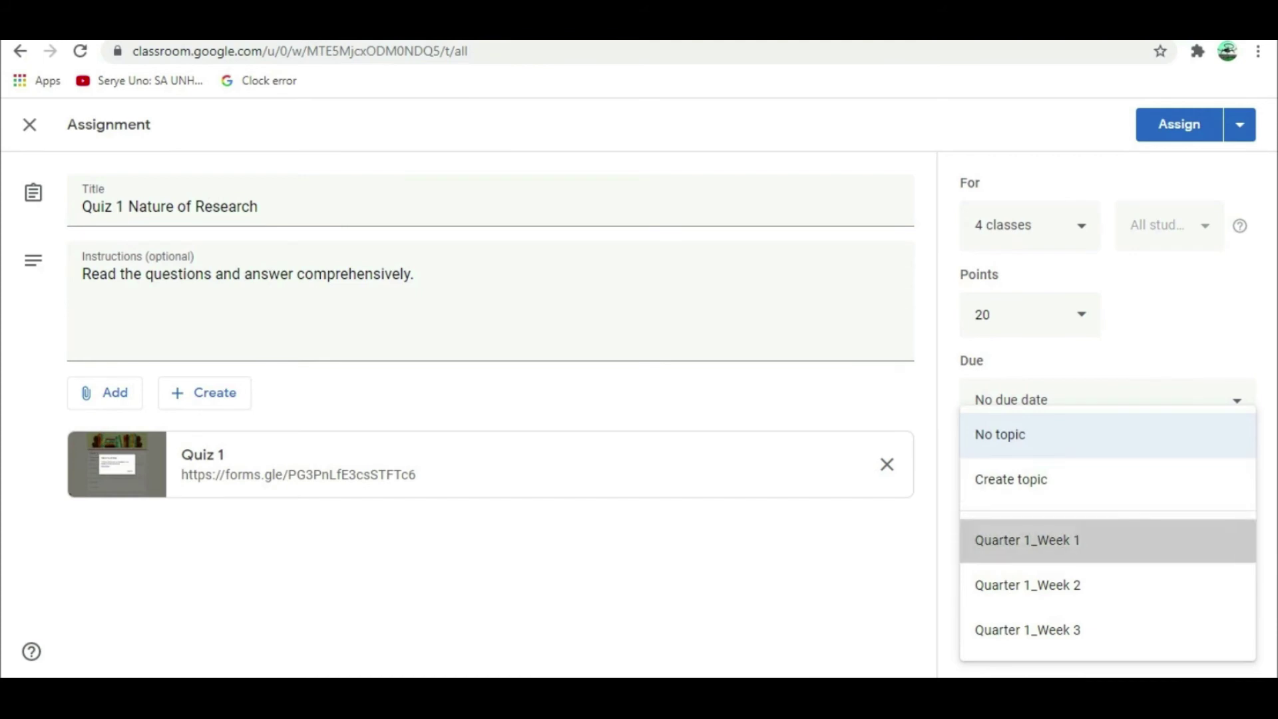
pyautogui.click(1039, 540)
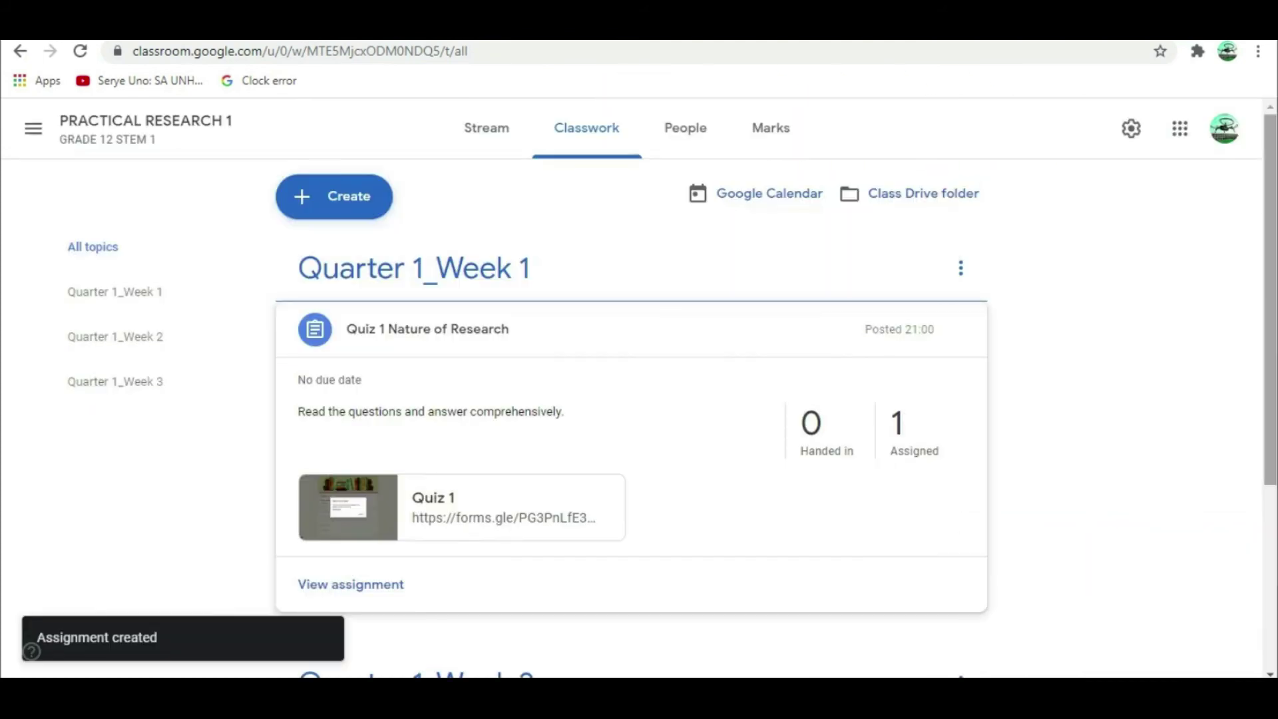
# Step: Review the posted Quiz 1 Nature of Research assignment among the weekly classwork topics and in the class stream
pyautogui.moveTo(1270, 300)
pyautogui.mouseDown()
pyautogui.moveTo(1270, 408)
pyautogui.moveTo(1270, 300)
pyautogui.mouseUp()
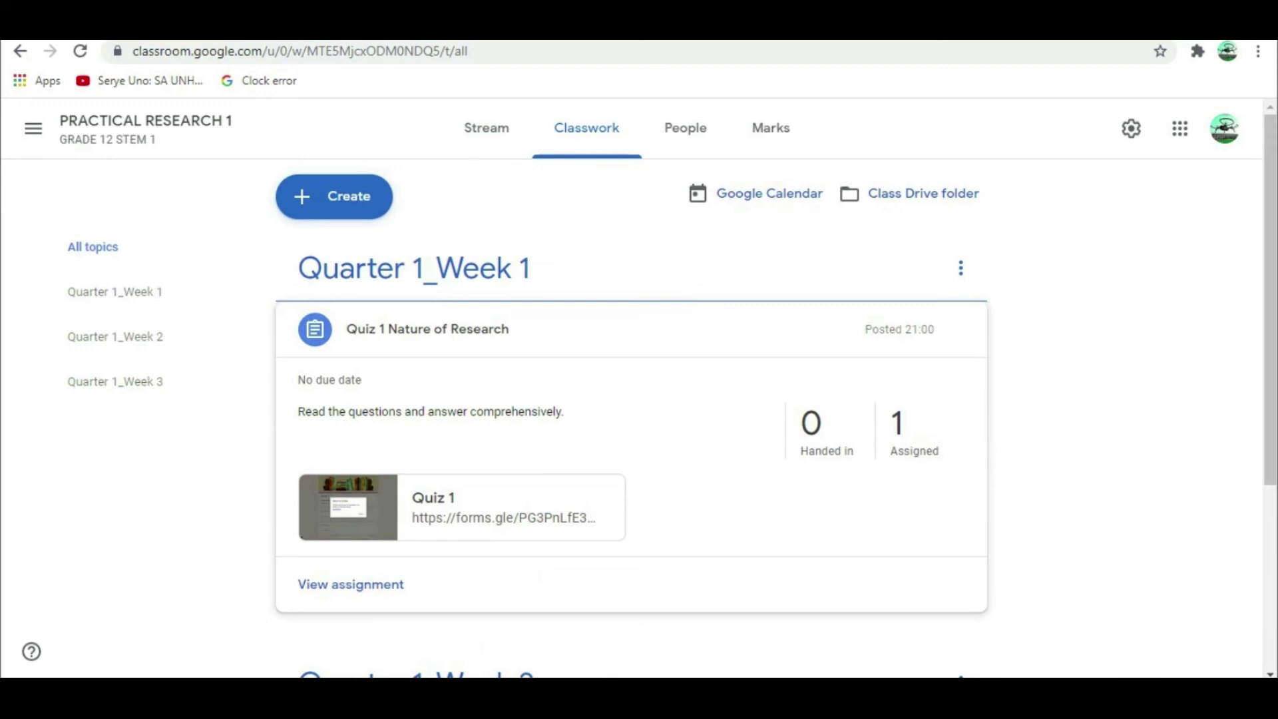
pyautogui.scroll(-4, 639, 399)
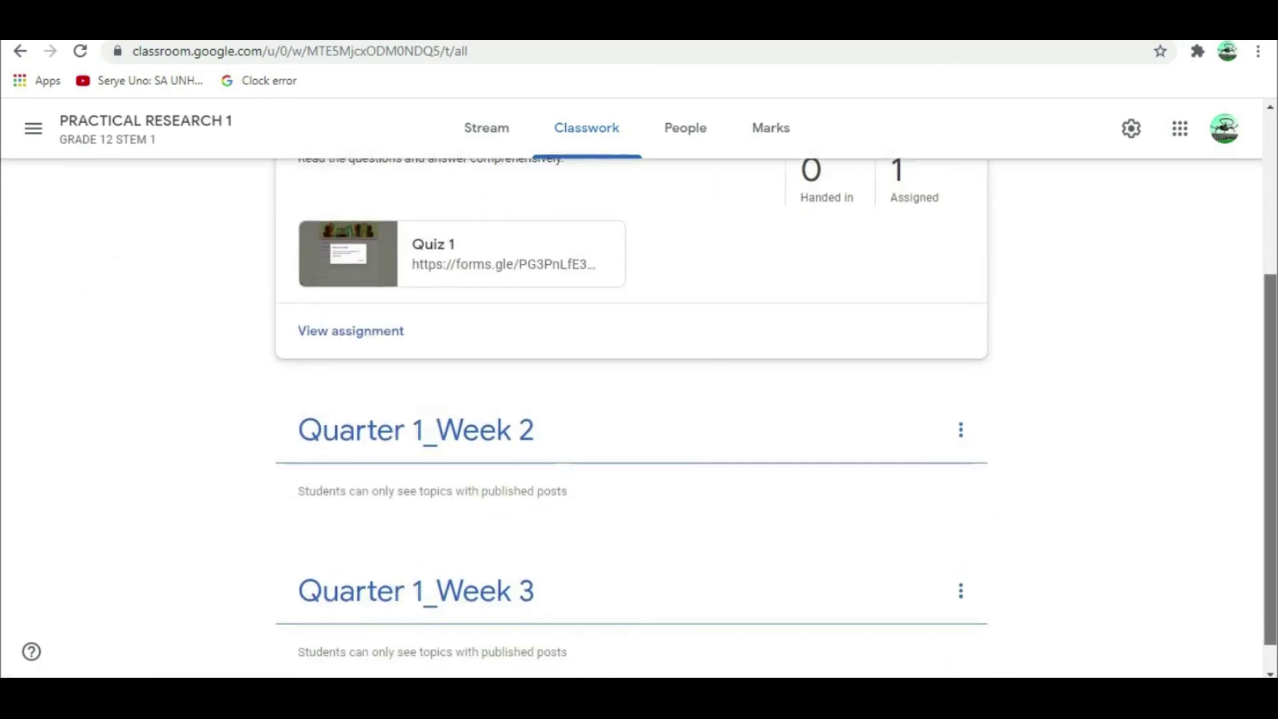
pyautogui.scroll(3, 639, 400)
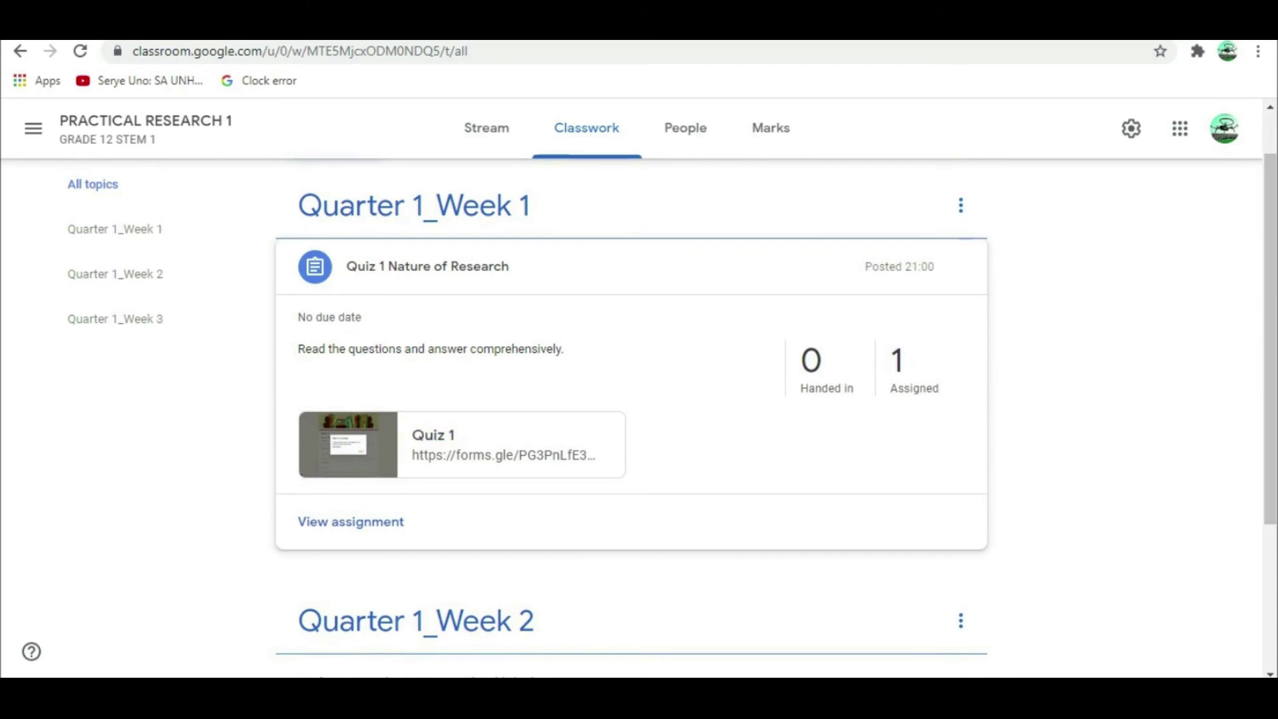
pyautogui.click(486, 128)
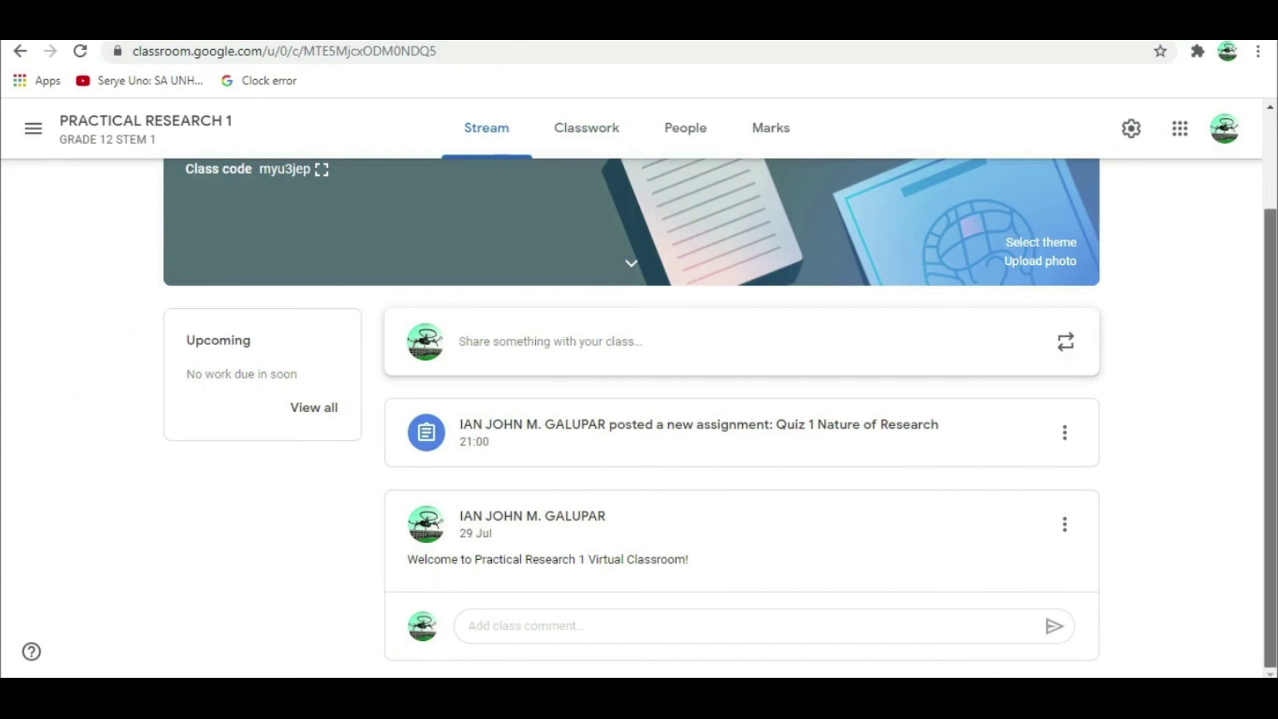
pyautogui.scroll(2, 631, 399)
pyautogui.scroll(-1, 639, 399)
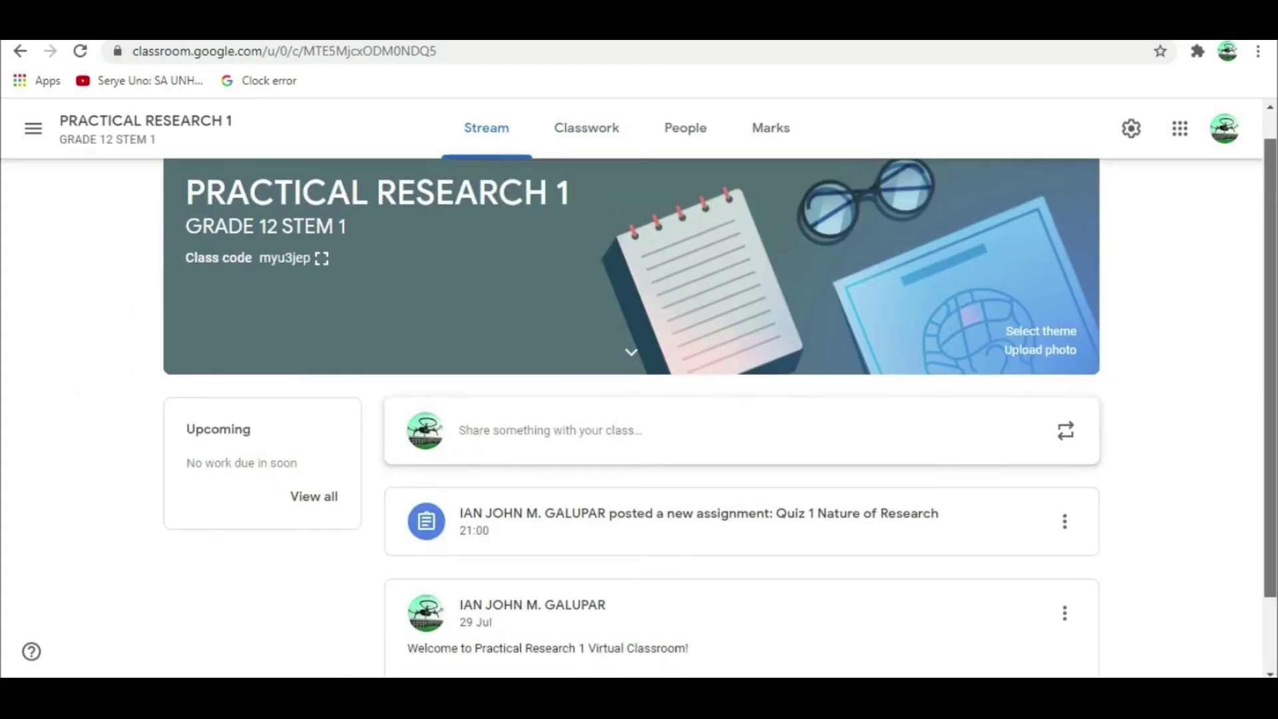